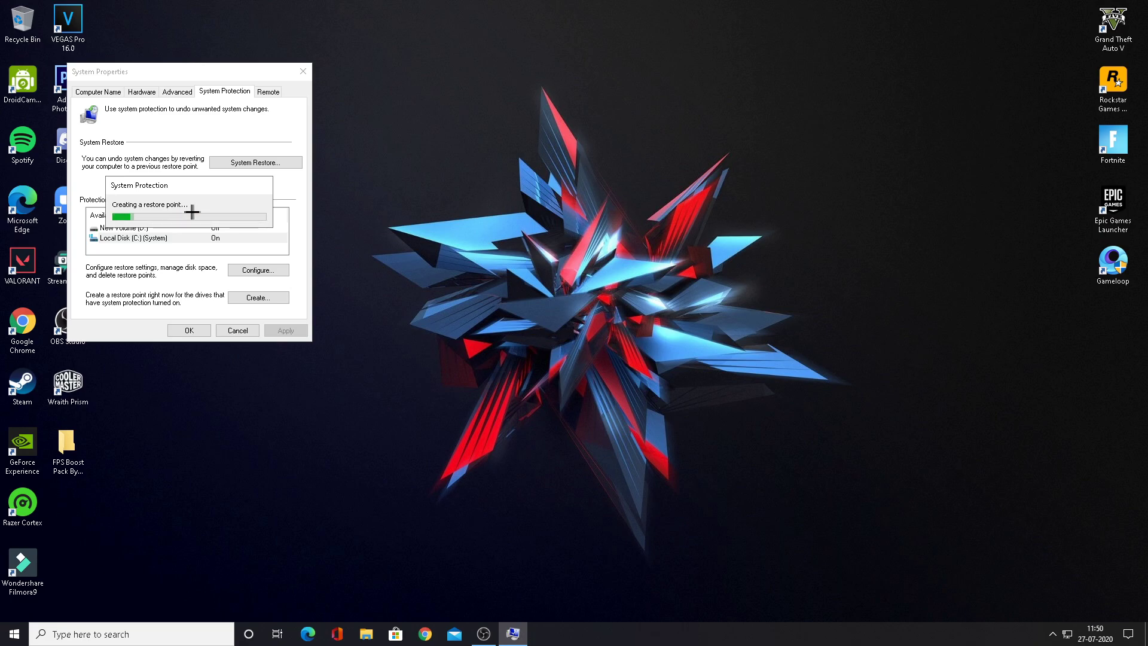
# Dismiss the restore point creation message and close the System Properties dialog with OK
pyautogui.click(263, 212)
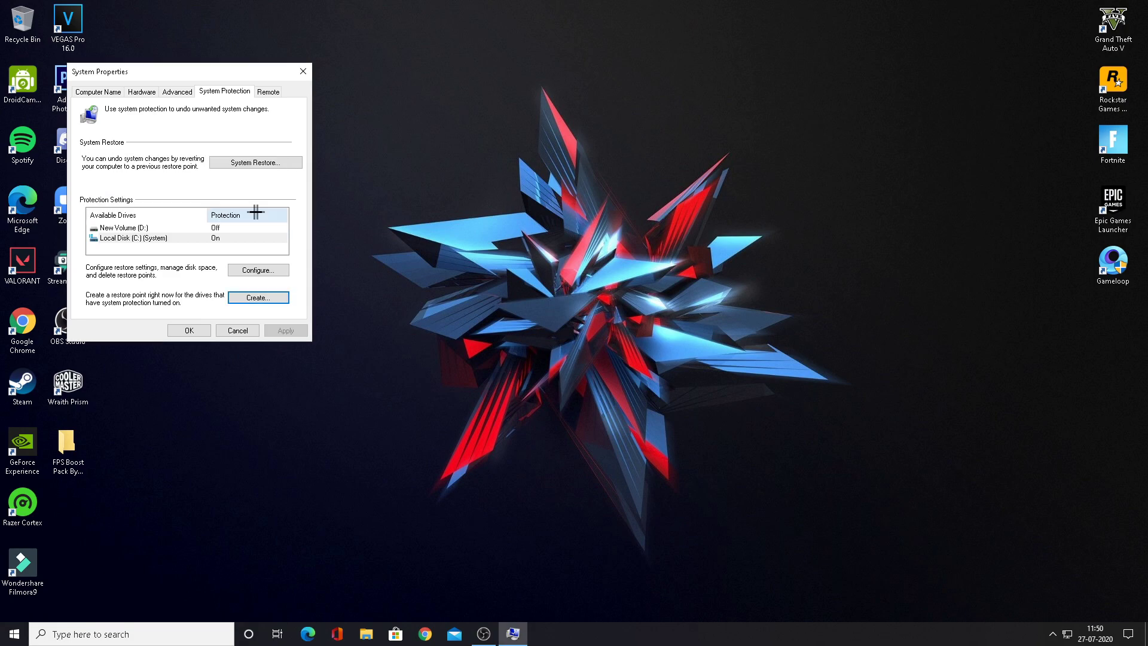
pyautogui.click(189, 330)
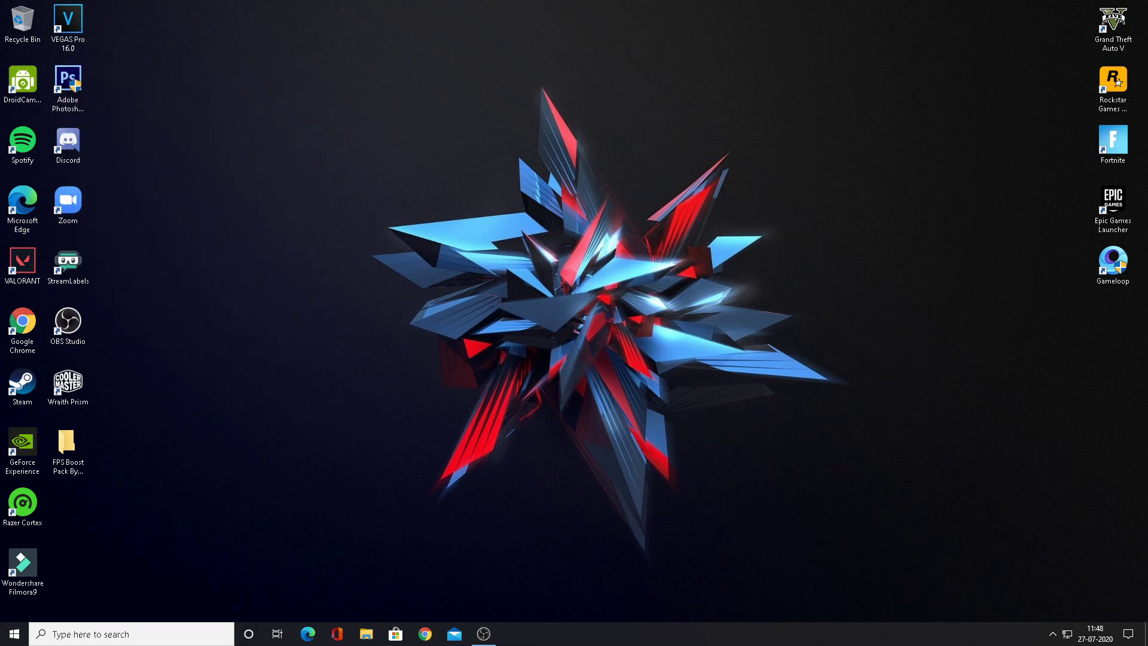
# Search for "settings" in Windows and open the Settings app
pyautogui.click(137, 633)
pyautogui.write('s')
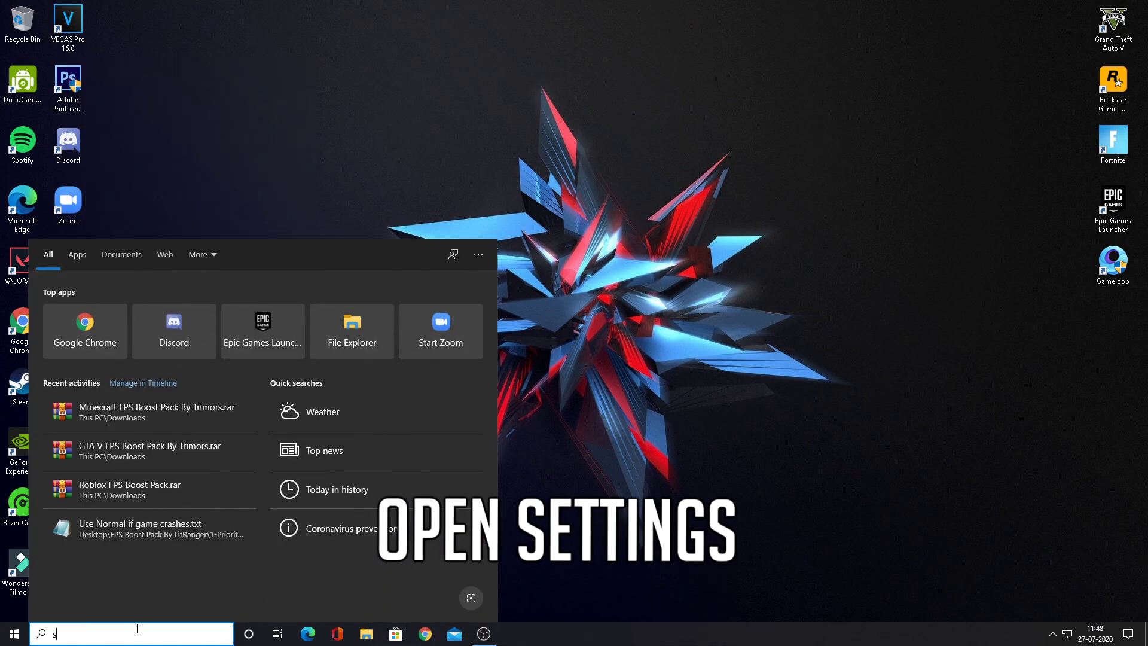
pyautogui.write('ettings')
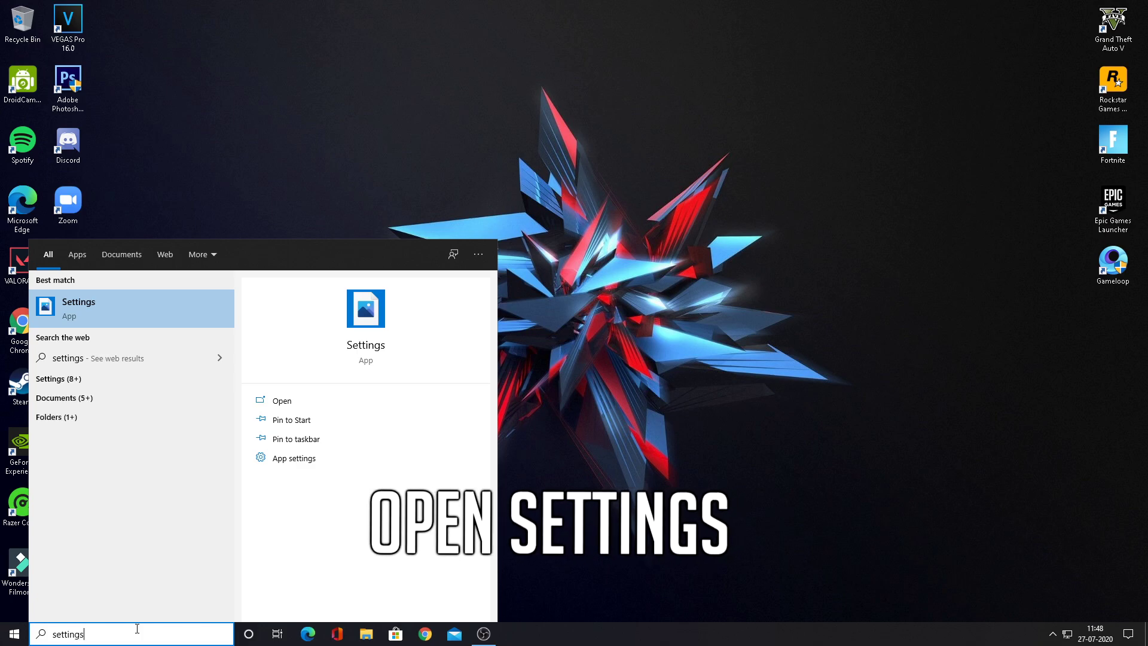
pyautogui.click(136, 315)
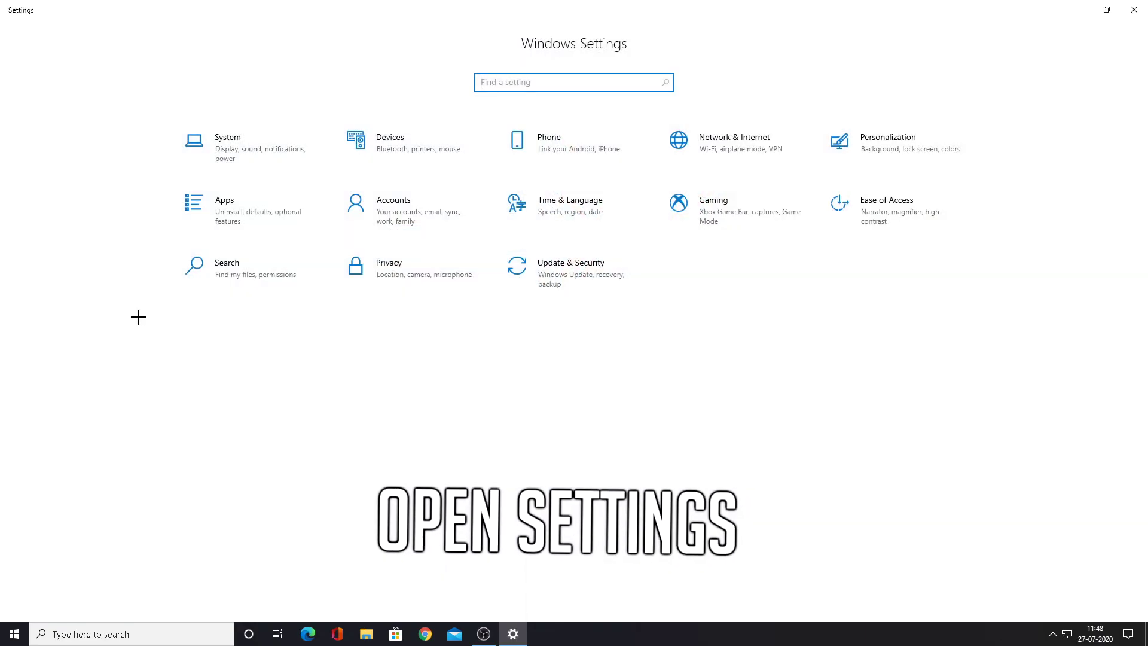
# Set notifications from apps and other senders to off in the System settings
pyautogui.click(263, 140)
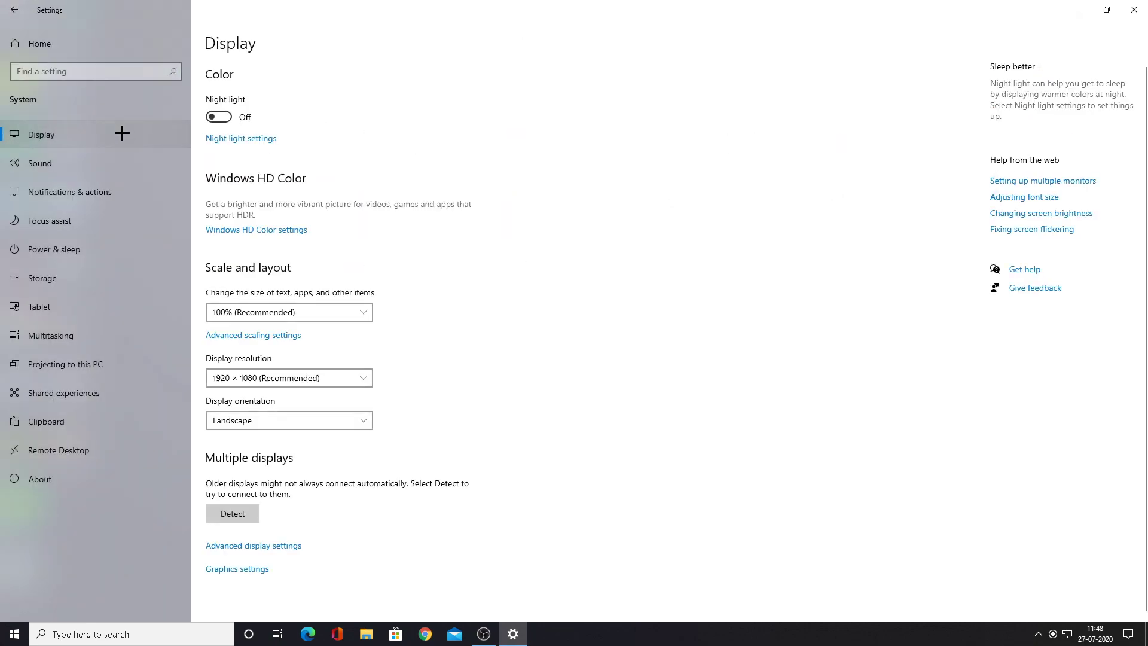
pyautogui.click(102, 192)
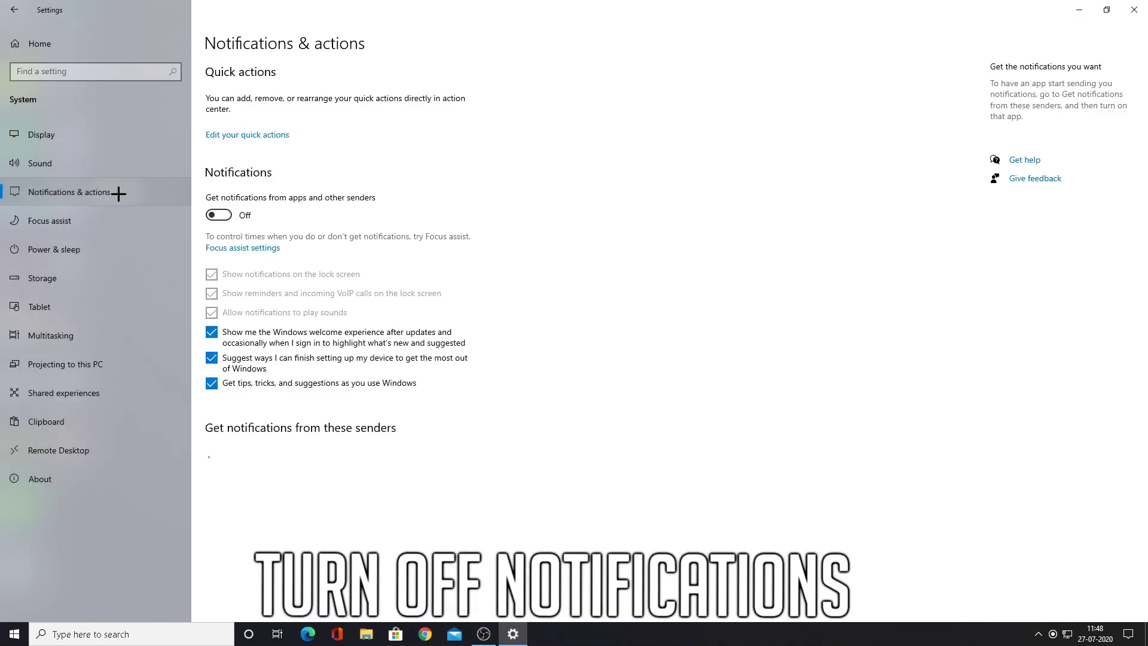
pyautogui.click(223, 214)
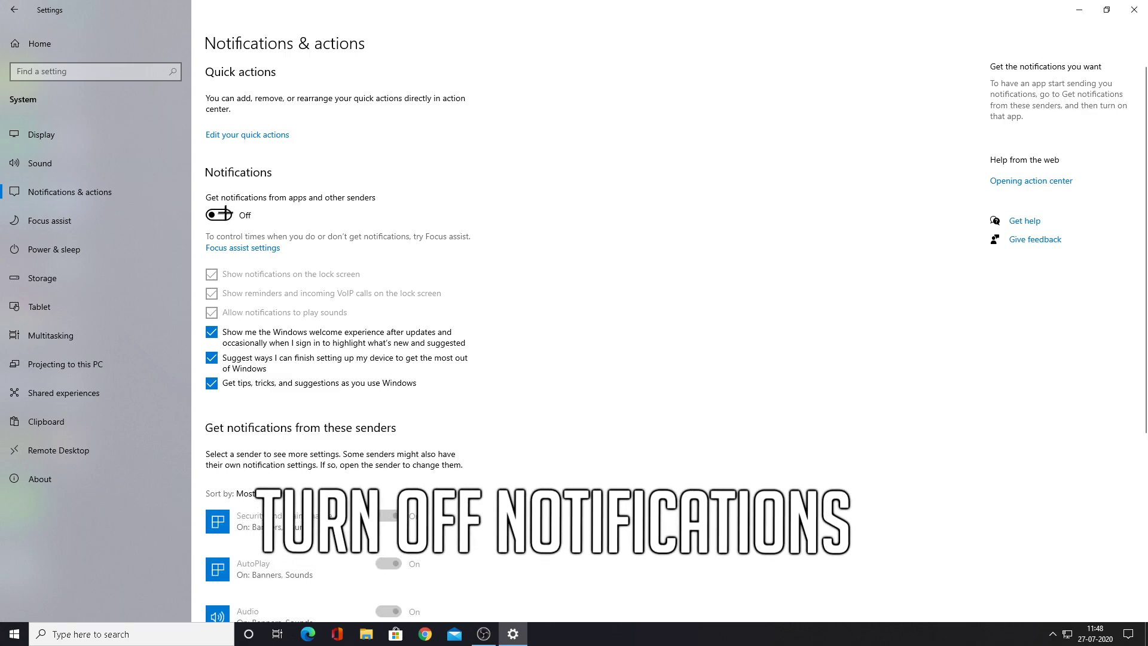
pyautogui.click(225, 216)
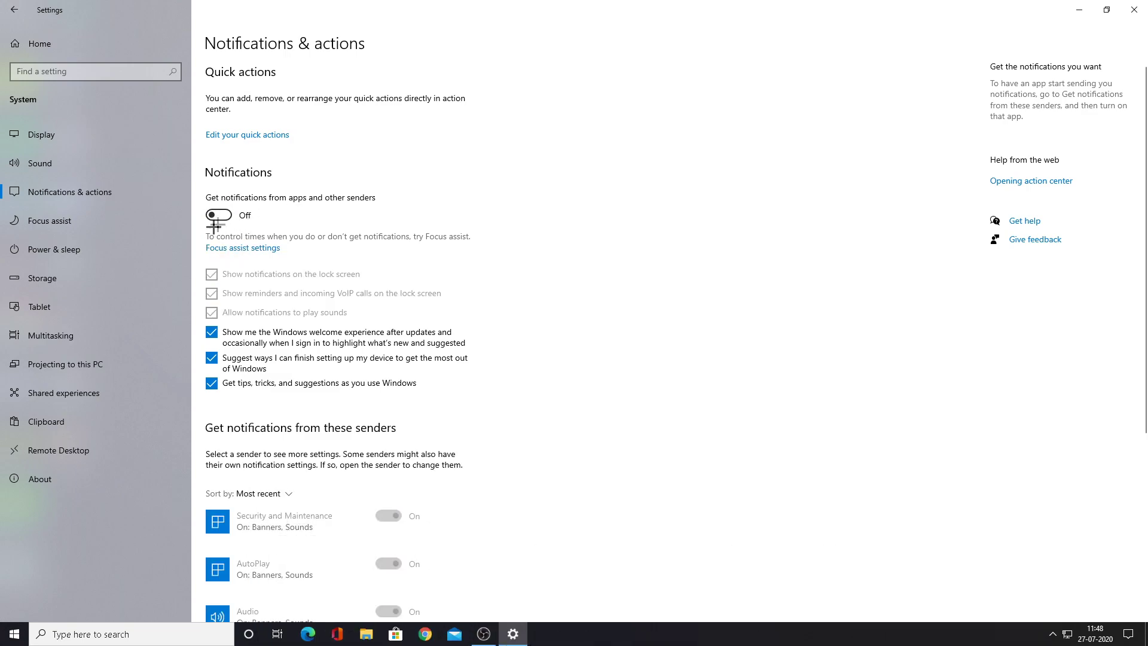
# Check the Focus assist settings and turn off Snap windows in the Multitasking settings
pyautogui.click(150, 222)
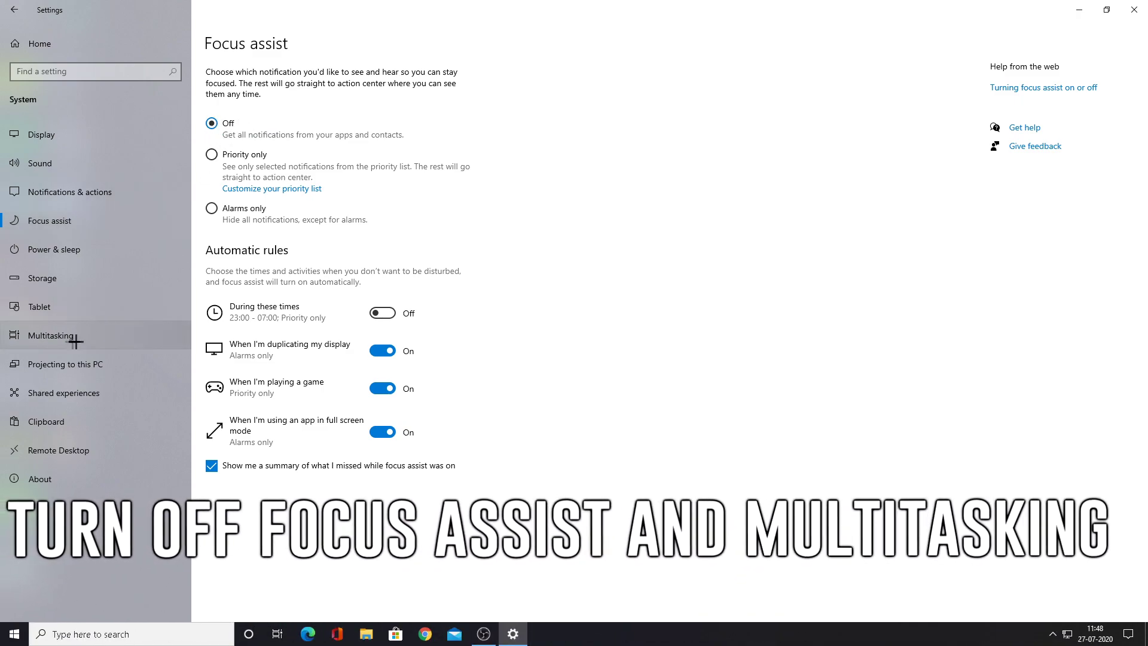
pyautogui.click(102, 342)
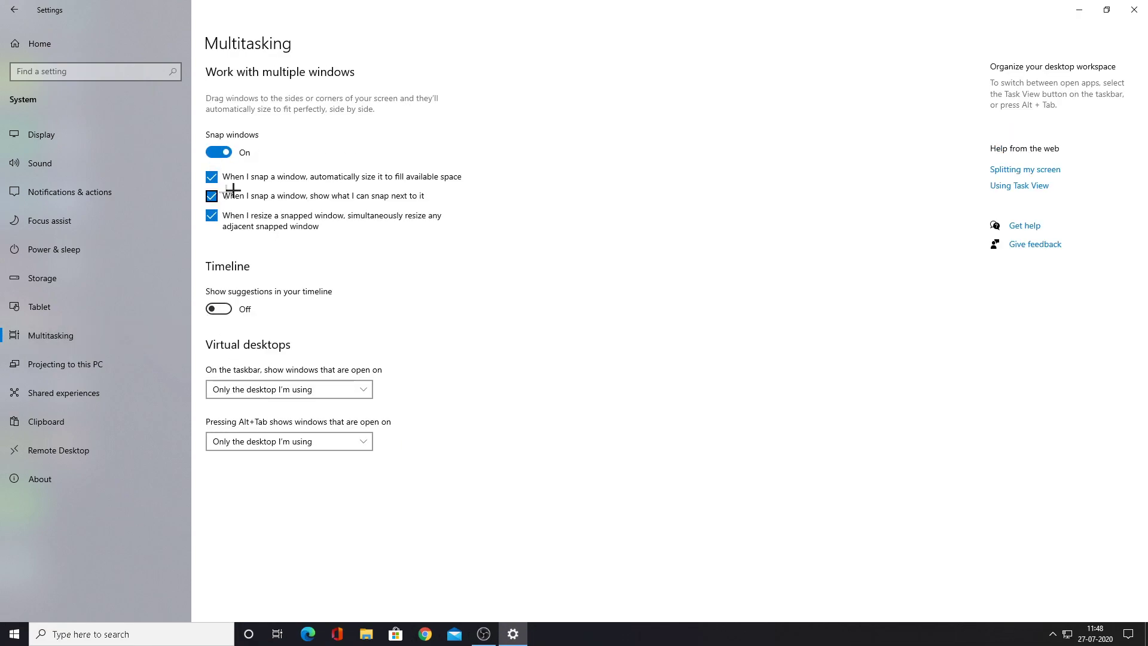
pyautogui.click(221, 155)
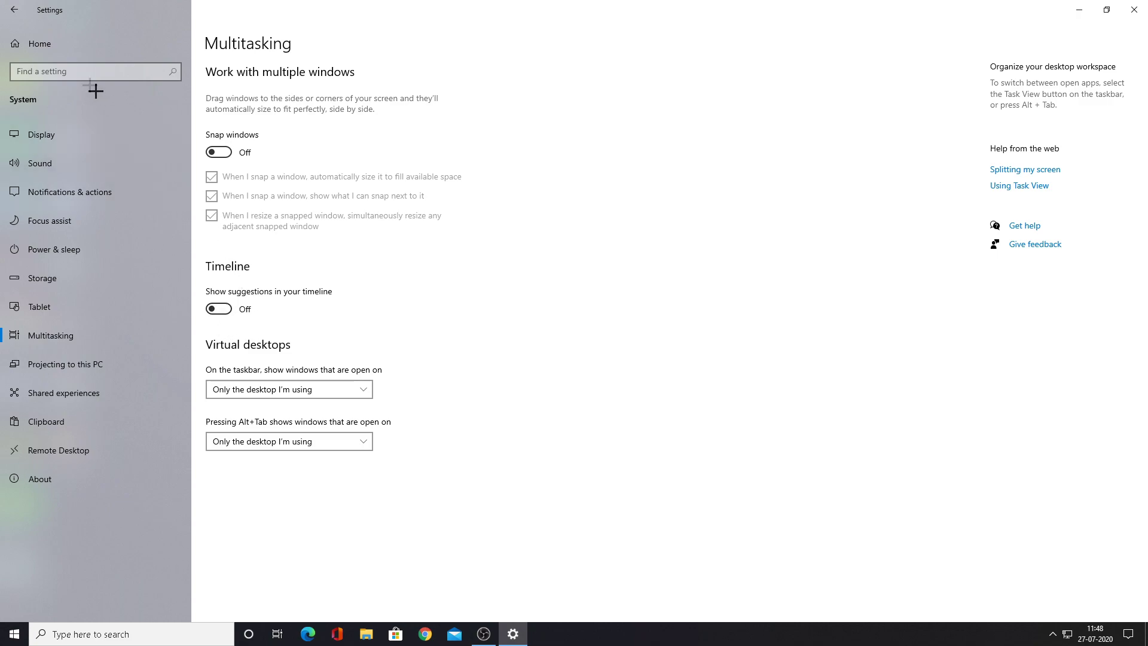
pyautogui.click(17, 10)
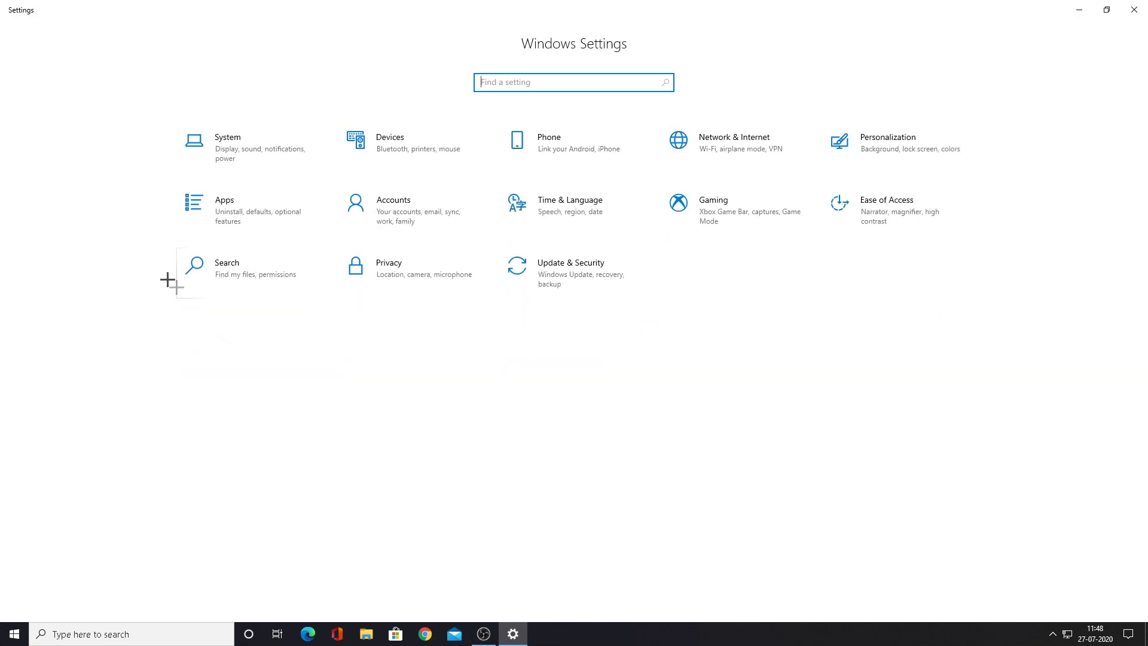
# Toggle the automatic start of CortexLauncher.exe in the startup apps settings and return to the Settings home page
pyautogui.click(267, 212)
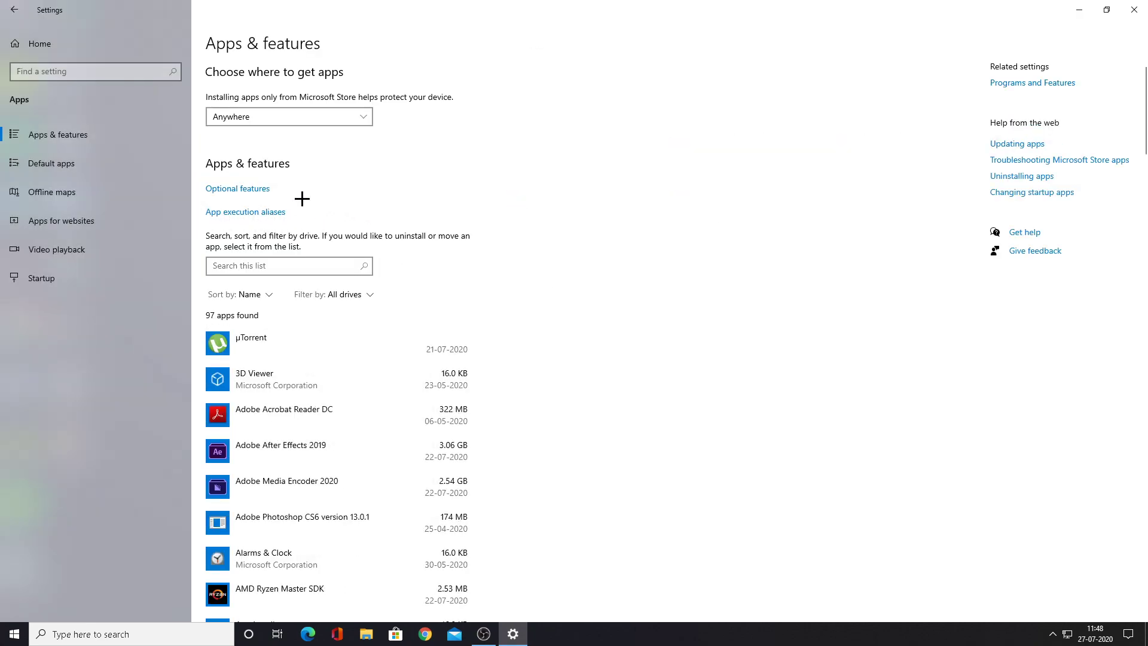
pyautogui.click(59, 281)
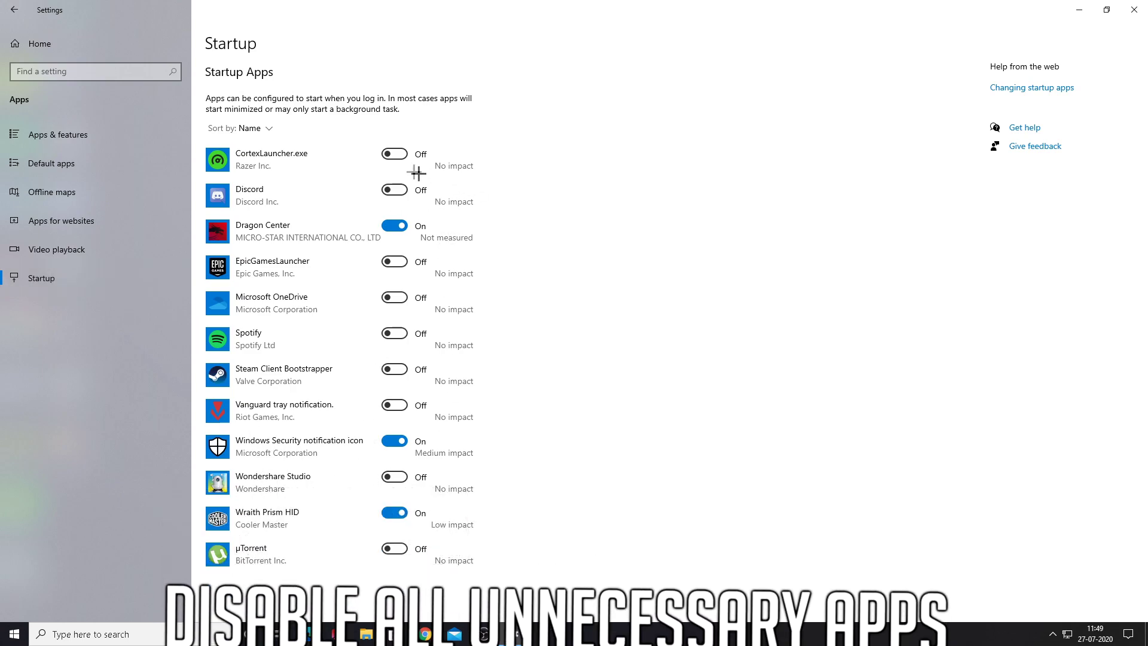
pyautogui.click(389, 155)
pyautogui.click(12, 48)
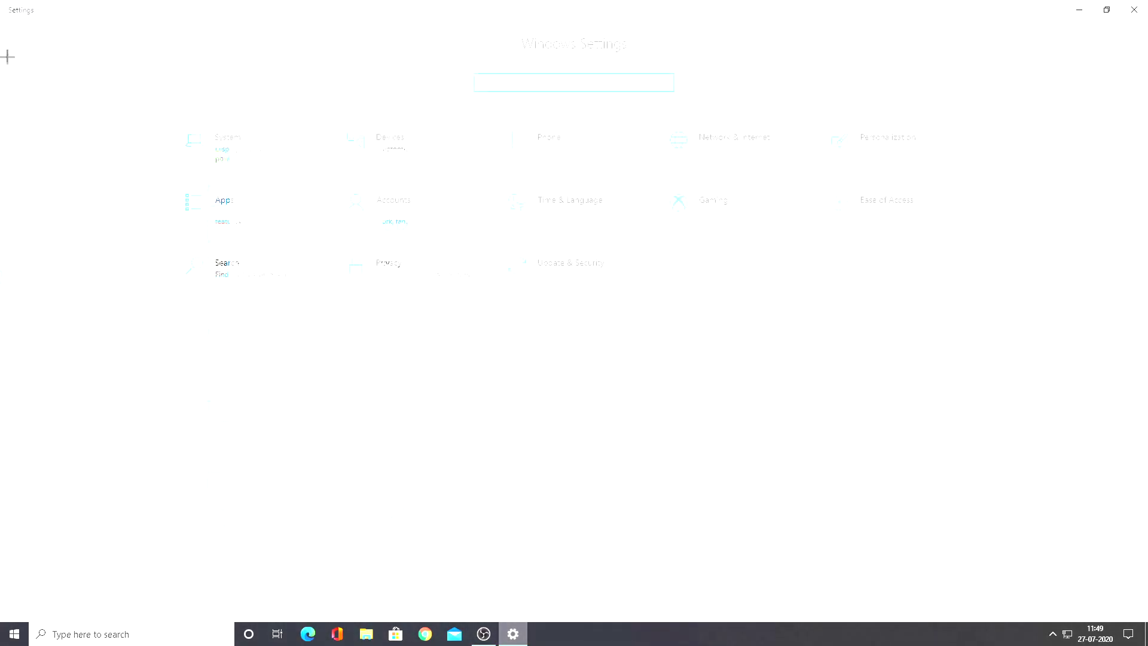
# Set Xbox Game Bar to off and Game Mode to on in the Gaming settings
pyautogui.click(729, 204)
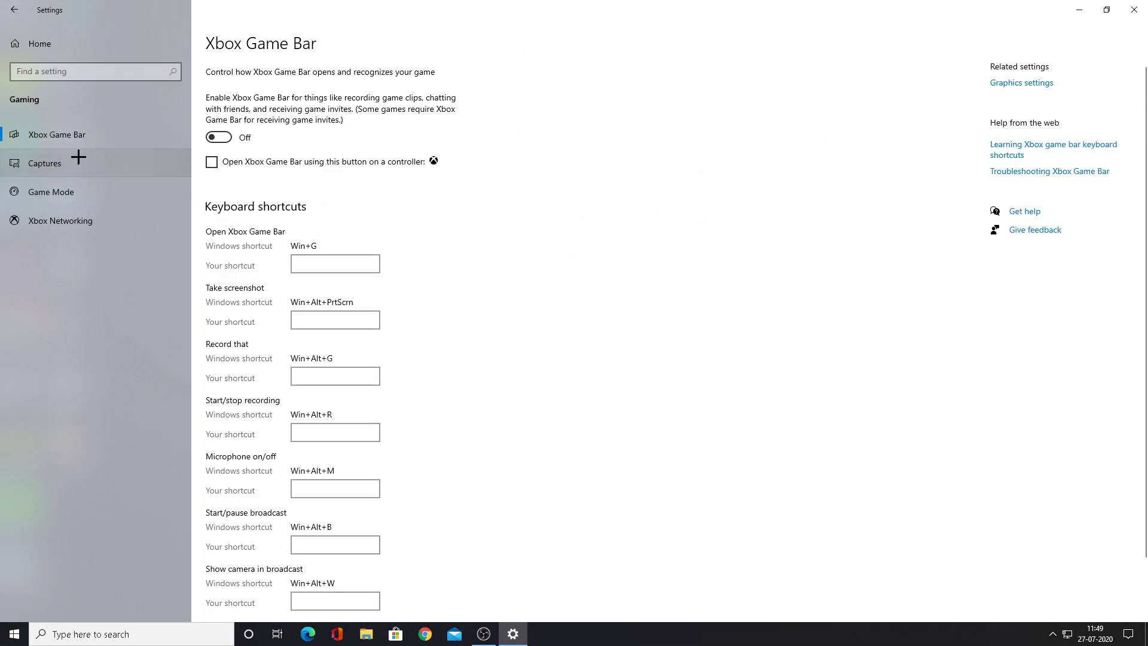
pyautogui.click(227, 140)
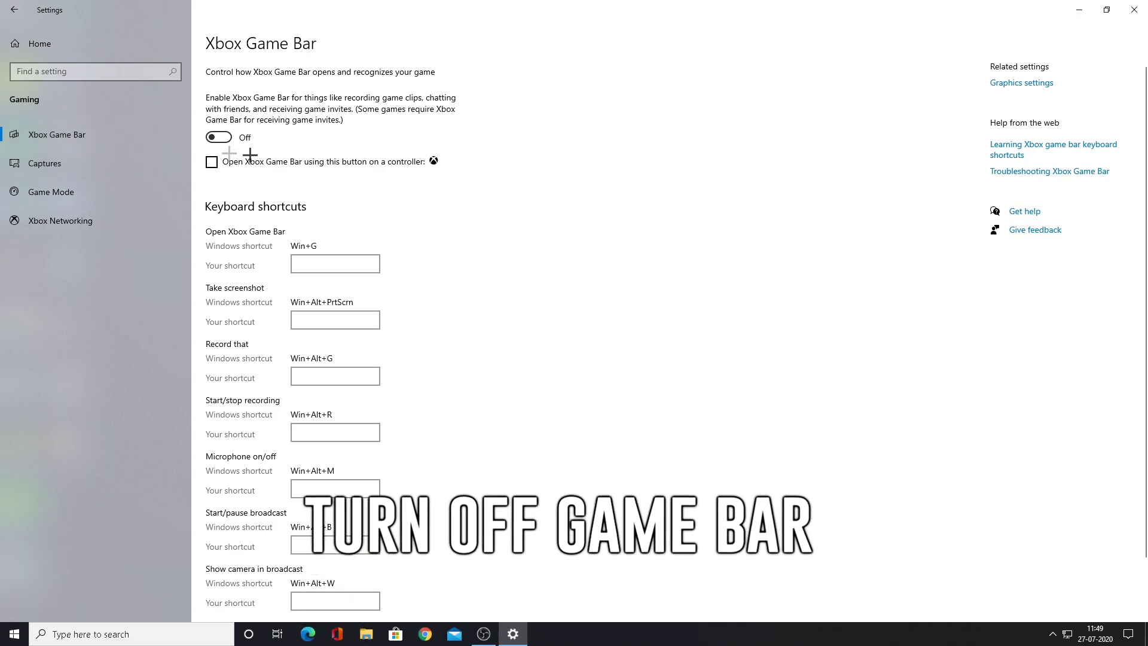
pyautogui.click(123, 193)
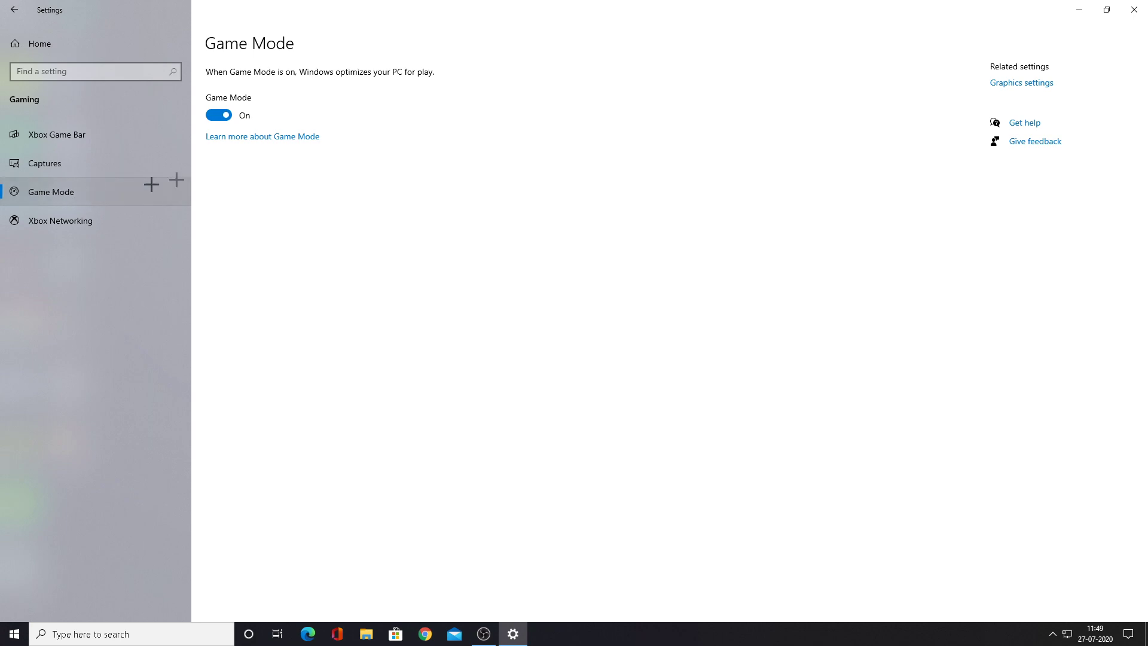
pyautogui.click(223, 116)
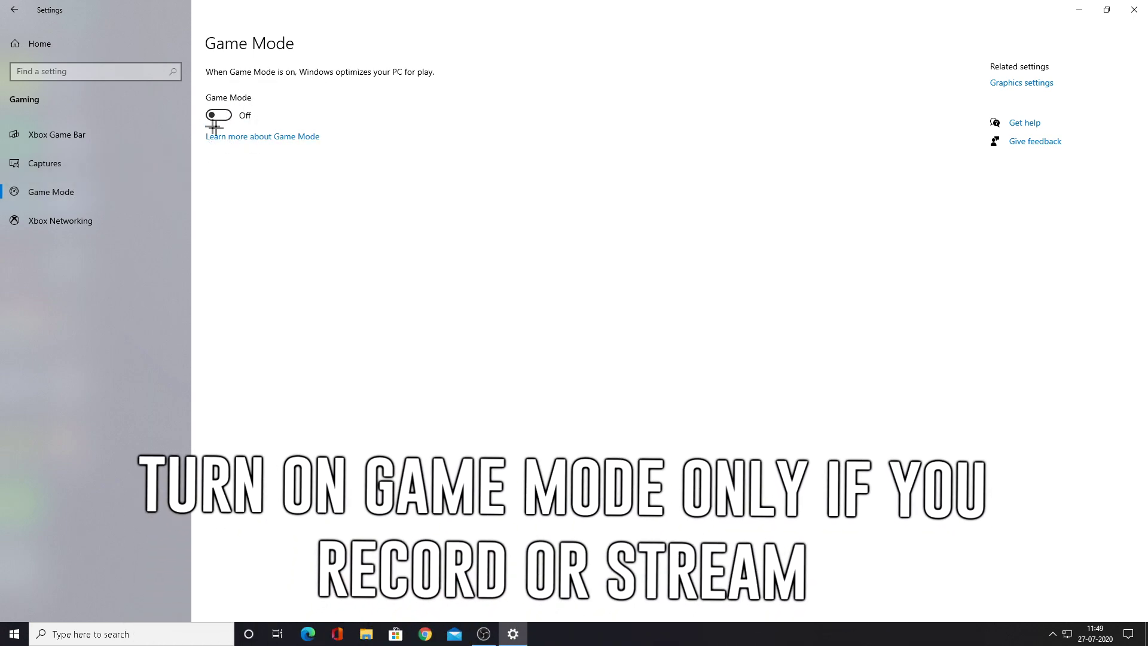
pyautogui.click(222, 116)
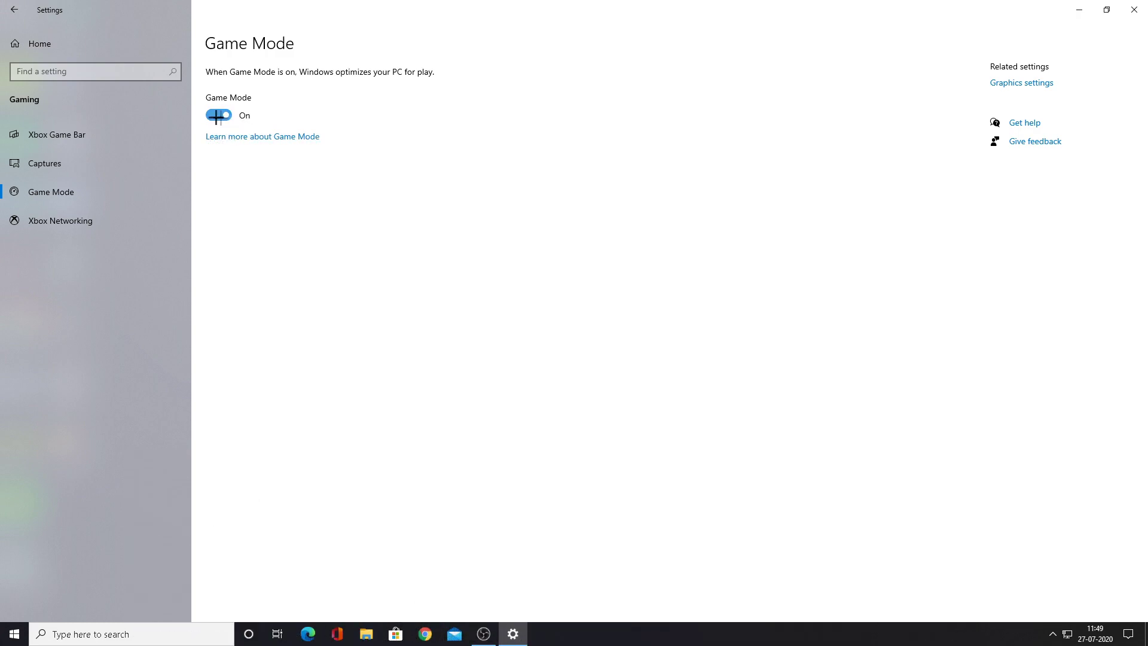
pyautogui.click(13, 10)
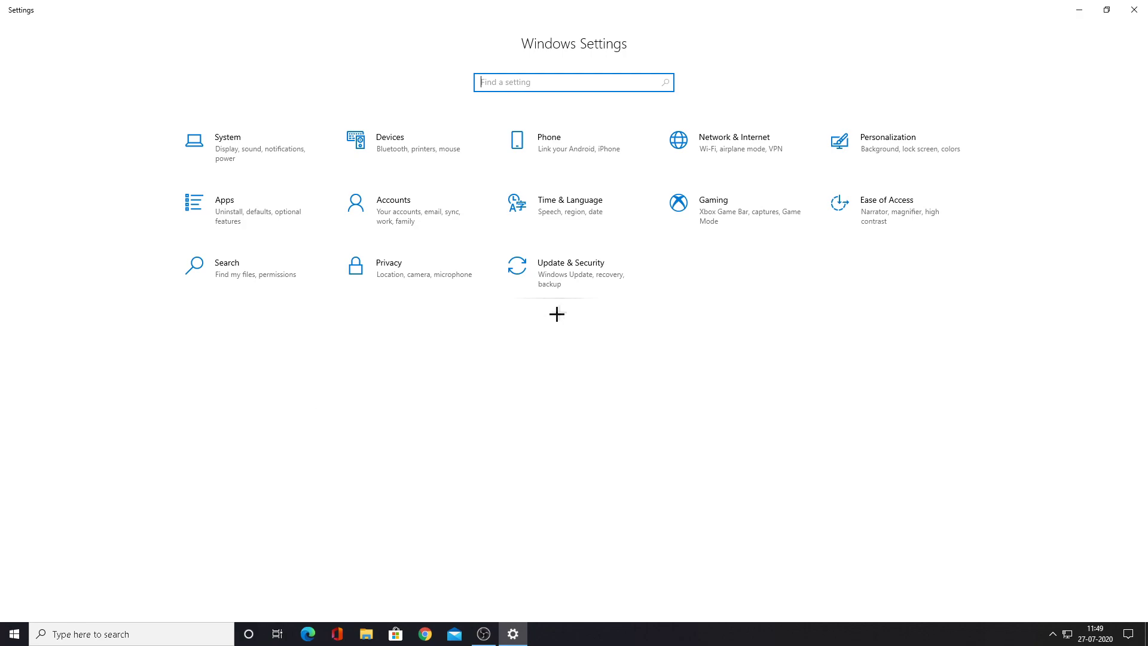
# Set downloads from other PCs to off in the Delivery Optimization settings of Update & Security
pyautogui.click(567, 279)
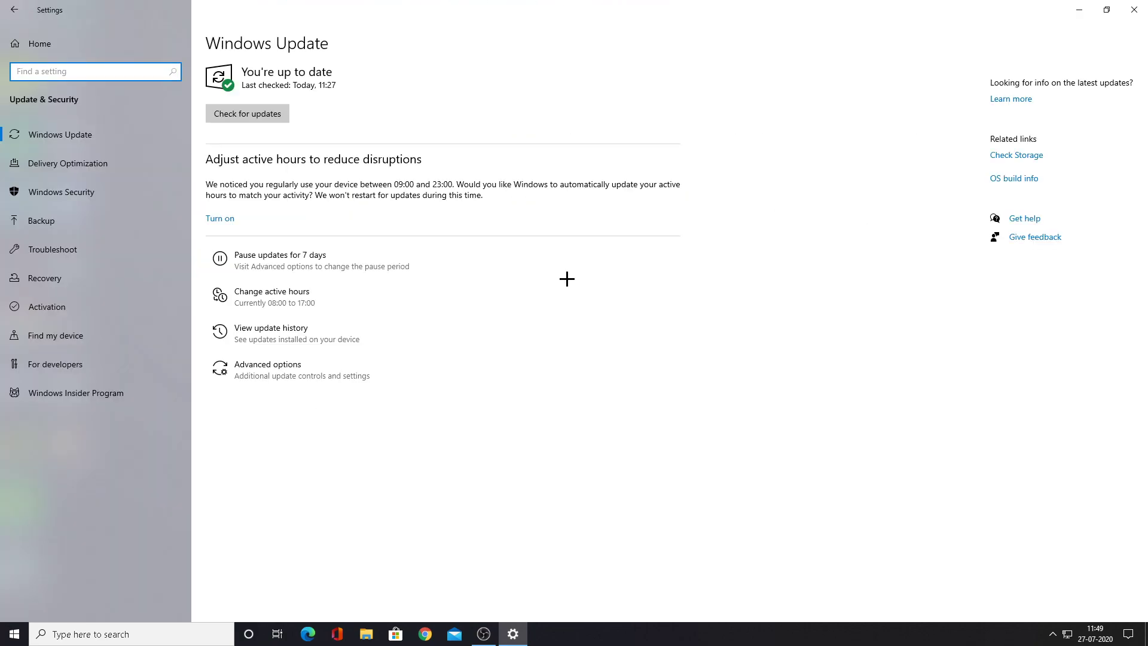
pyautogui.click(354, 216)
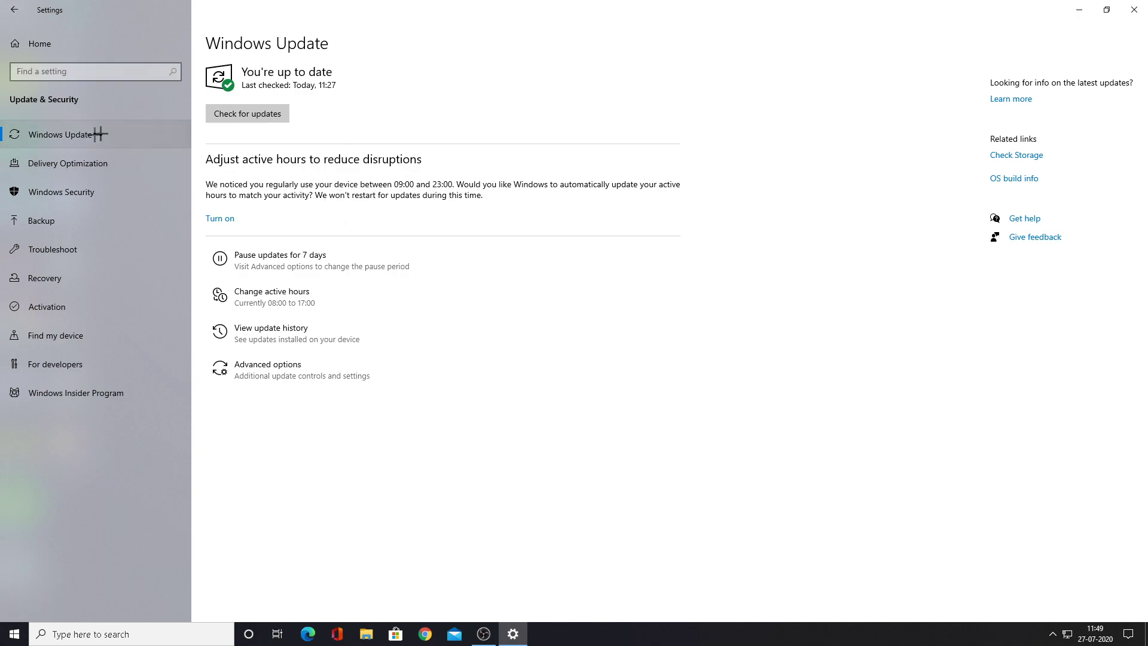
pyautogui.click(109, 164)
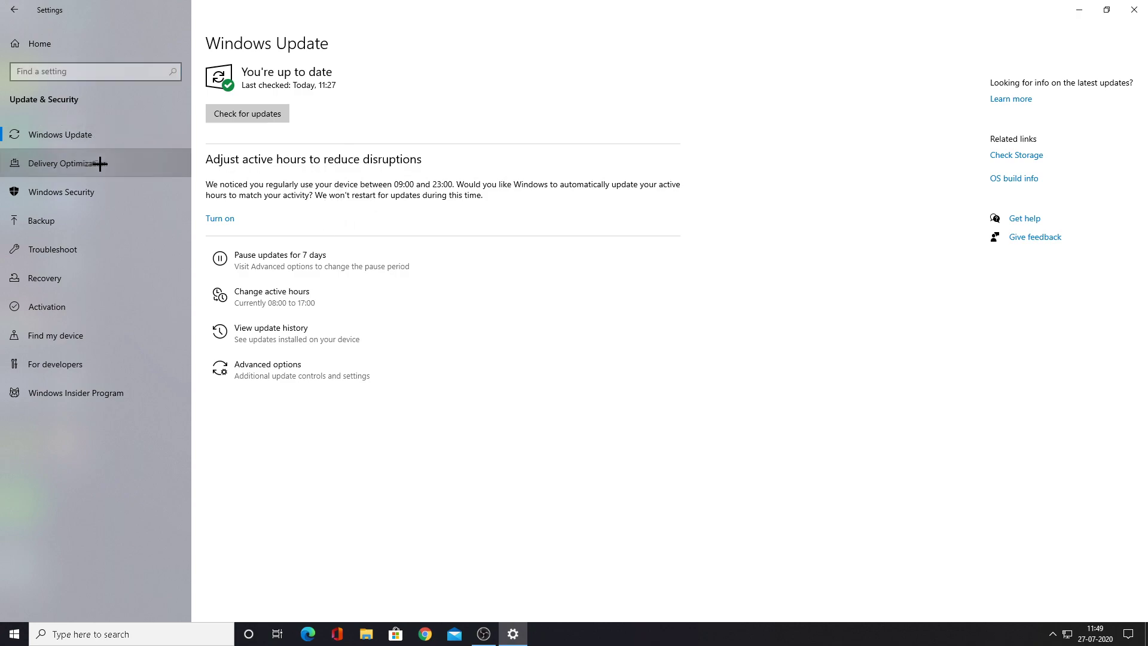
pyautogui.click(214, 281)
pyautogui.click(218, 280)
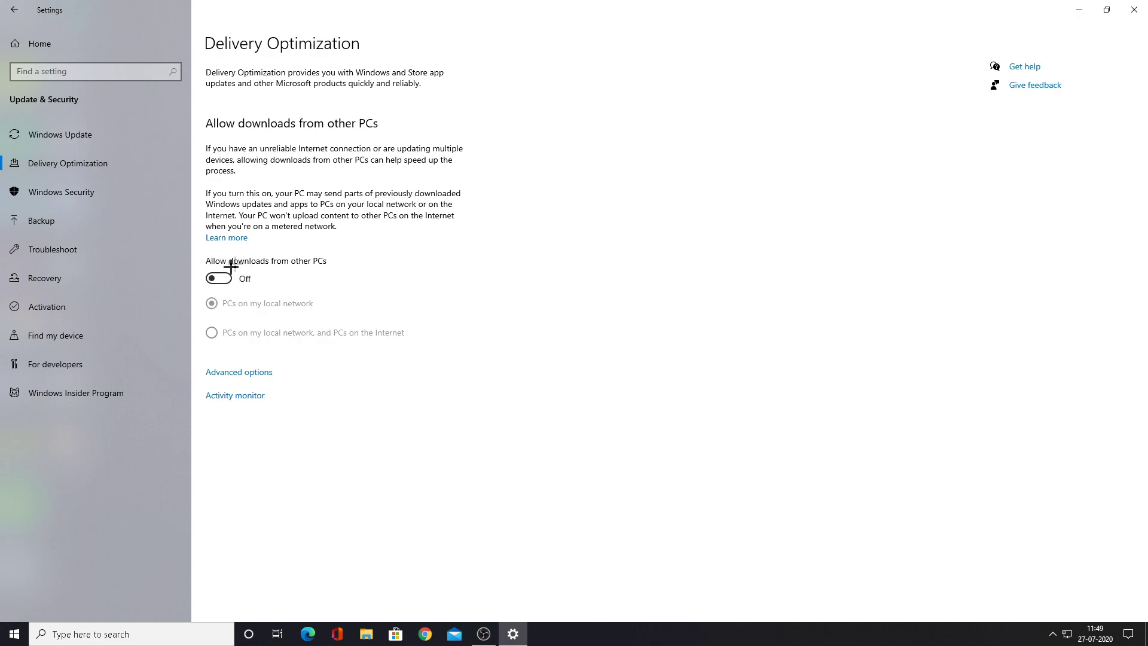
# Limit background and foreground update downloads and uploads to 5% bandwidth and the monthly upload to 5 GB in the Delivery Optimization advanced options
pyautogui.click(233, 373)
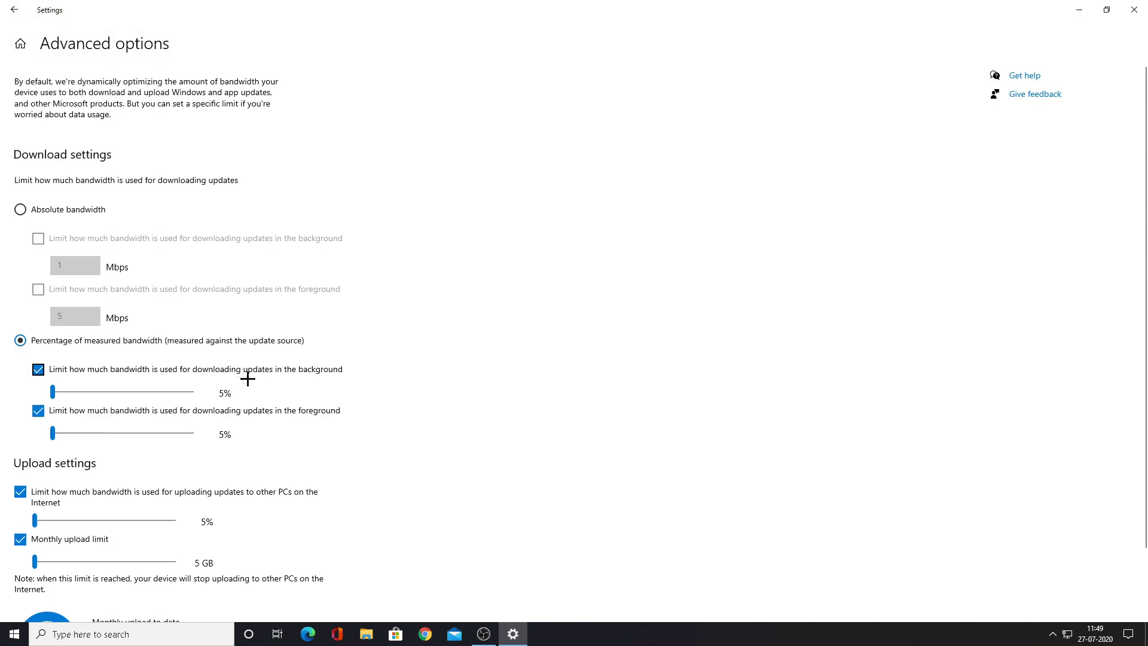
pyautogui.scroll(-2, 202, 339)
pyautogui.scroll(2, 202, 339)
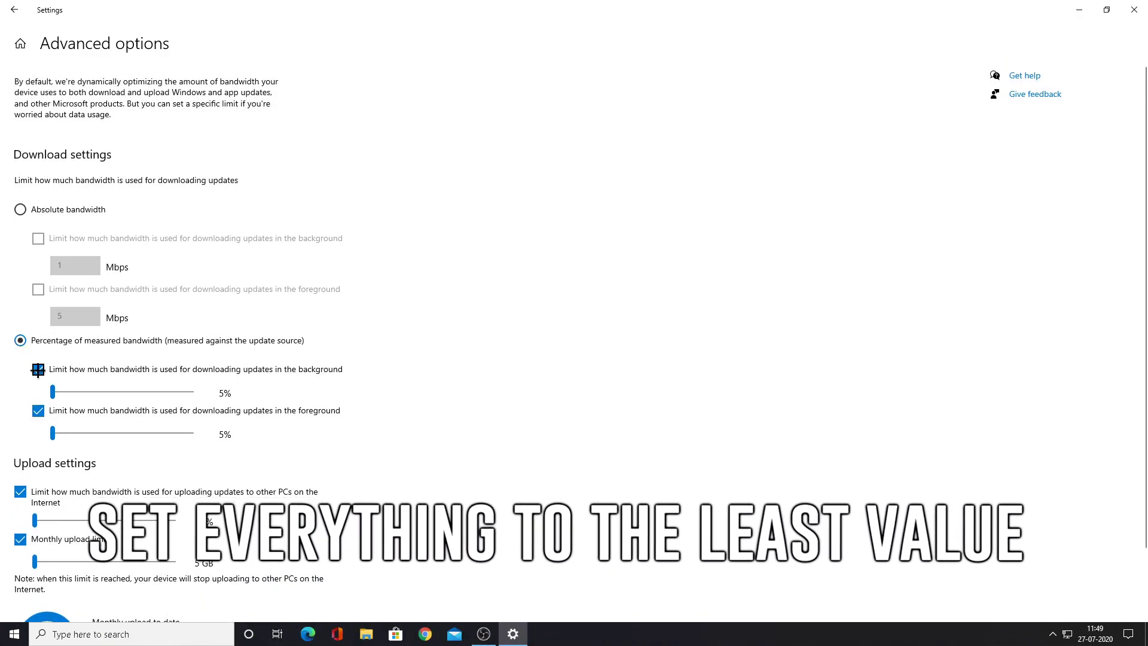
pyautogui.click(53, 432)
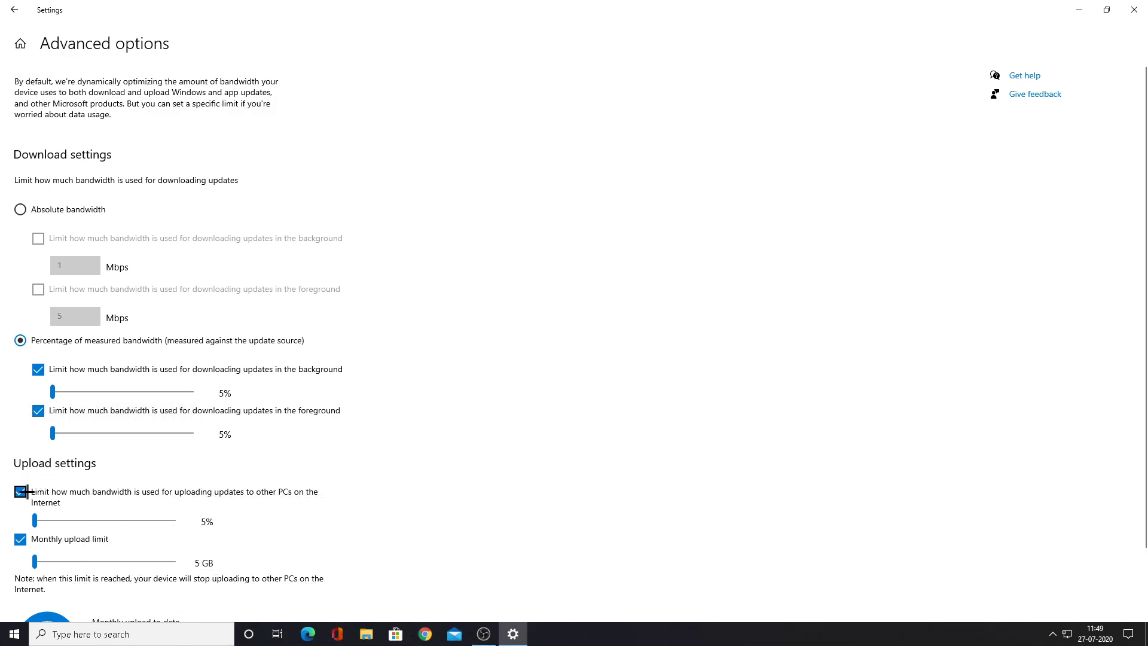
pyautogui.moveTo(35, 520); pyautogui.dragTo(20, 554)
pyautogui.click(38, 558)
pyautogui.click(21, 539)
pyautogui.click(21, 540)
pyautogui.scroll(-2, 106, 540)
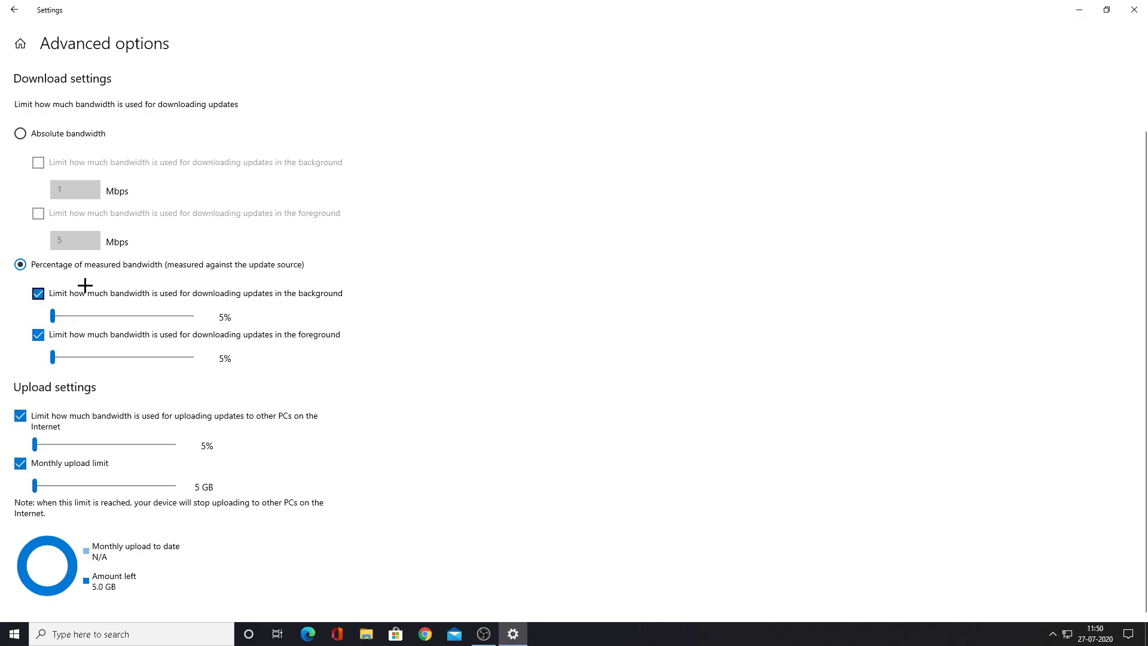
pyautogui.scroll(2, 27, 469)
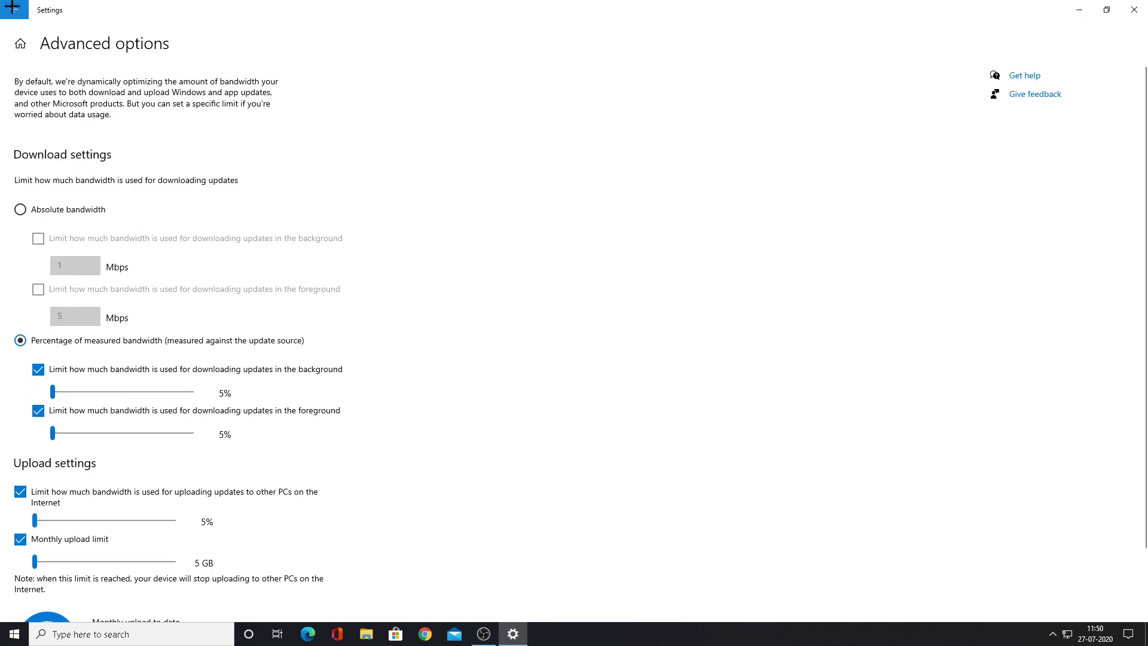
pyautogui.click(12, 7)
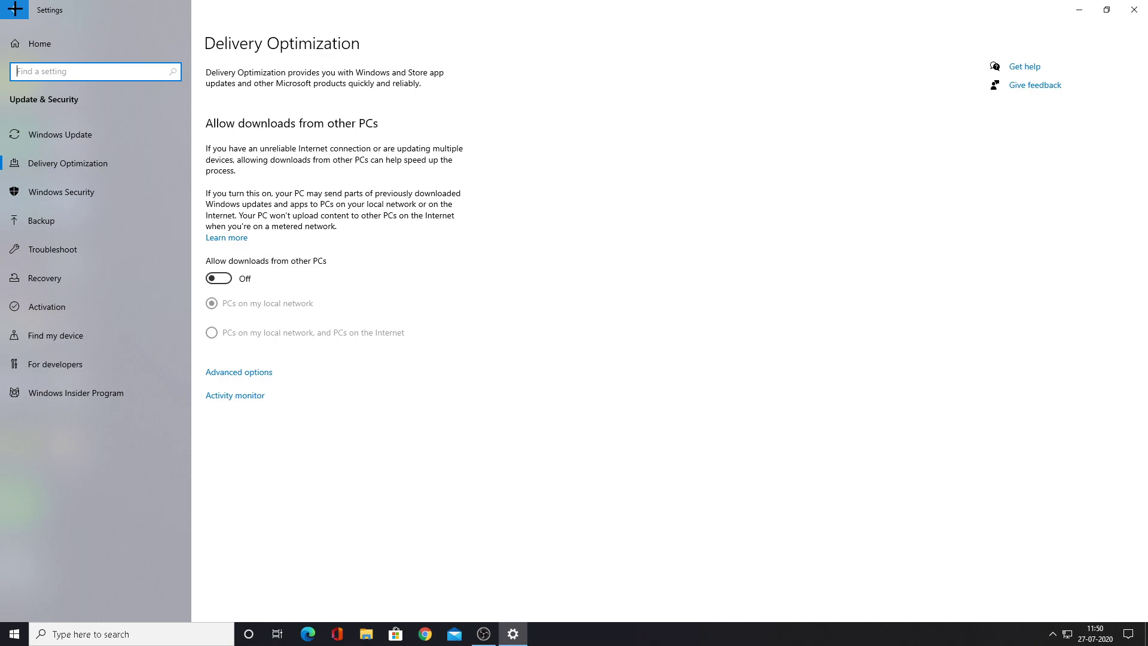
pyautogui.click(15, 8)
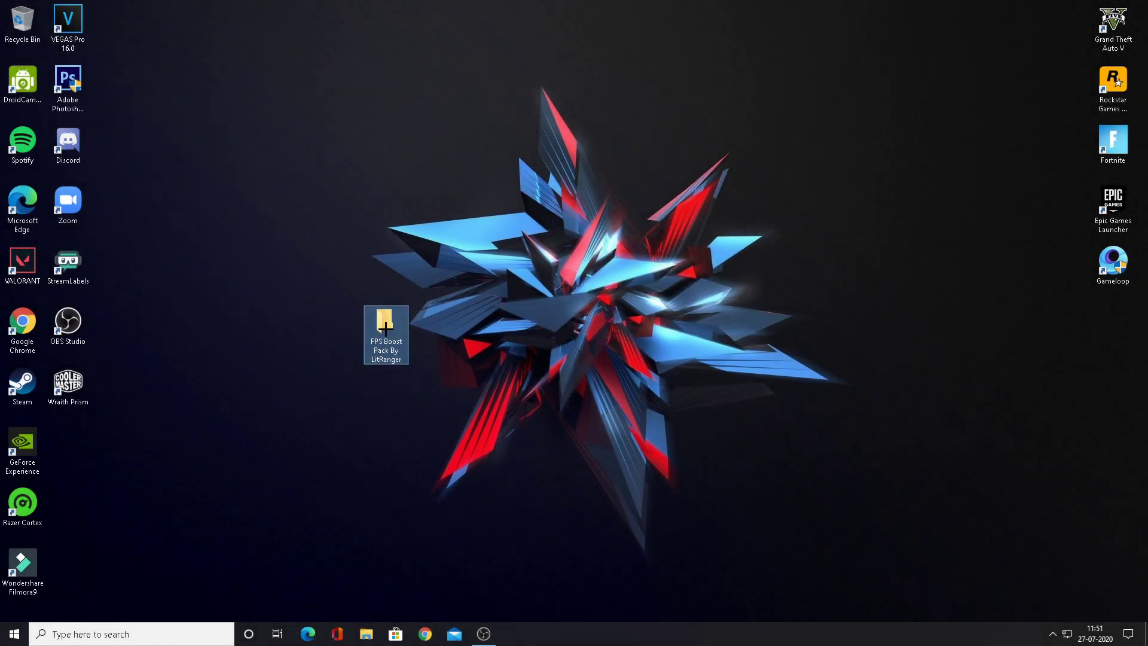
# Open the FPS Boost Pack folder from the desktop and go into its 1-Priority Files subfolder
pyautogui.doubleClick(386, 338)
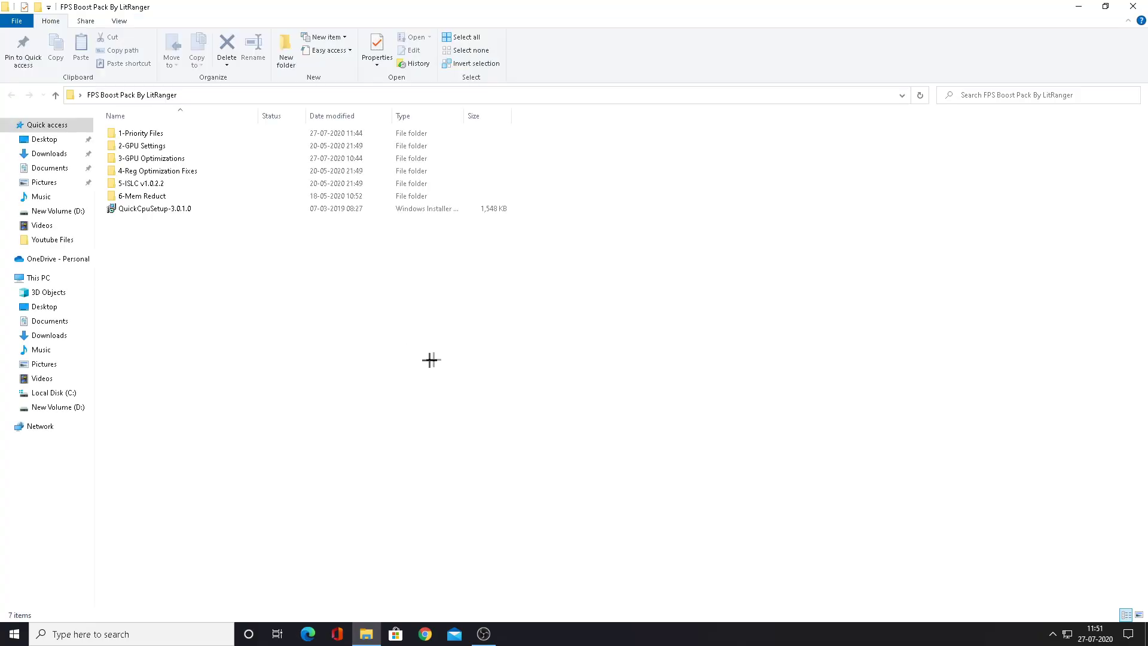
pyautogui.moveTo(501, 299); pyautogui.dragTo(137, 128)
pyautogui.click(187, 249)
pyautogui.doubleClick(212, 134)
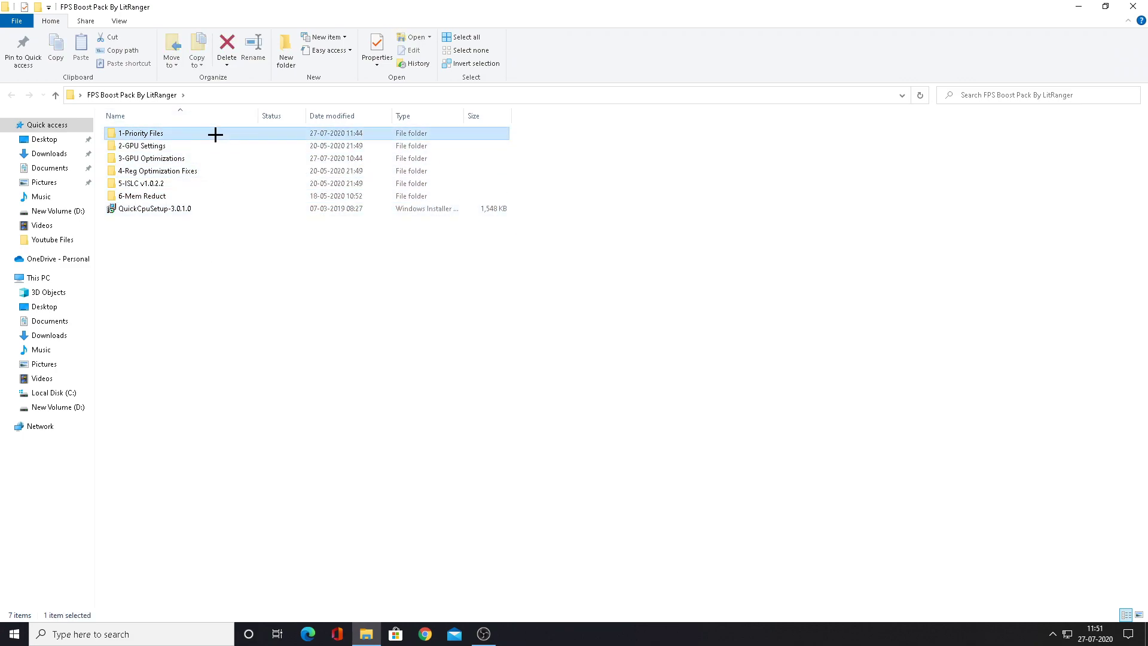
# Look through the priority registry files in the Apex Legends, CS GO and Fortnite folders of 1-Priority Files
pyautogui.moveTo(210, 218); pyautogui.dragTo(216, 131)
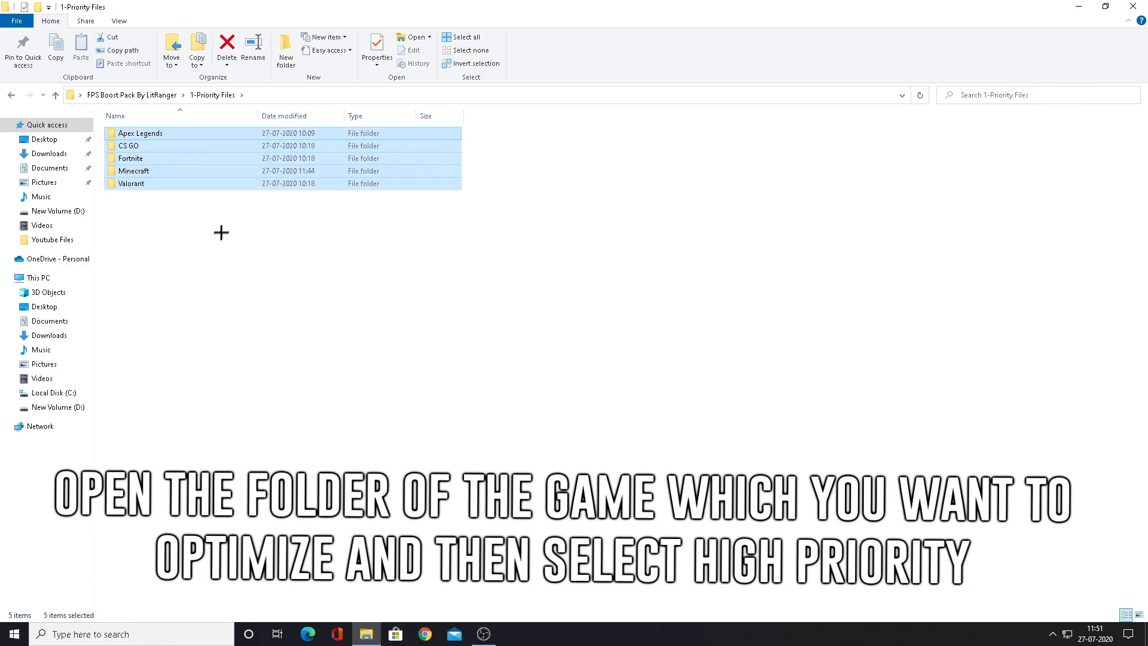
pyautogui.click(220, 231)
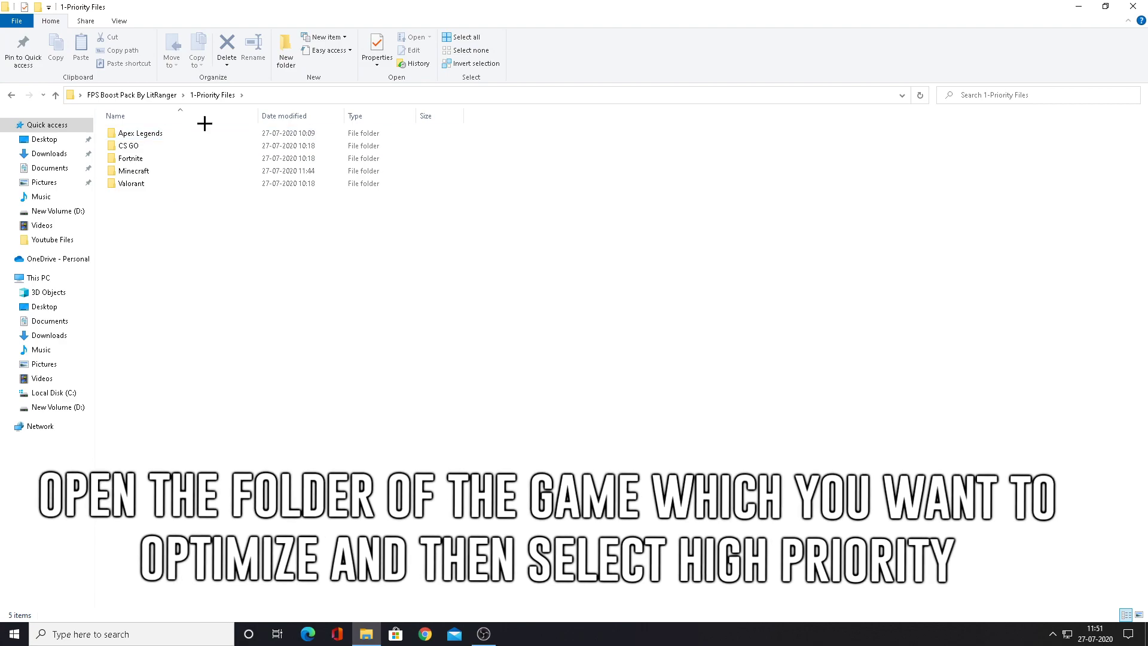
pyautogui.doubleClick(195, 128)
pyautogui.moveTo(492, 174); pyautogui.dragTo(84, 123)
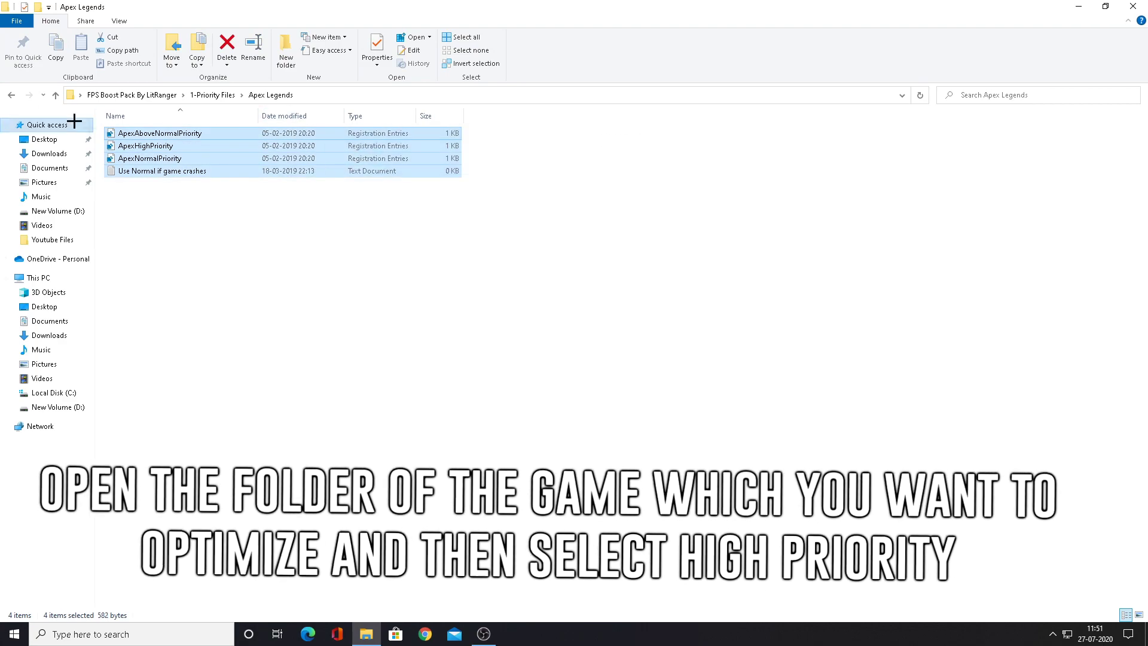
pyautogui.hotkey('alt', 'Left')
pyautogui.click(149, 143)
pyautogui.doubleClick(148, 143)
pyautogui.moveTo(314, 245); pyautogui.dragTo(47, 117)
pyautogui.click(9, 94)
pyautogui.doubleClick(123, 157)
pyautogui.moveTo(210, 215); pyautogui.dragTo(40, 113)
pyautogui.click(10, 94)
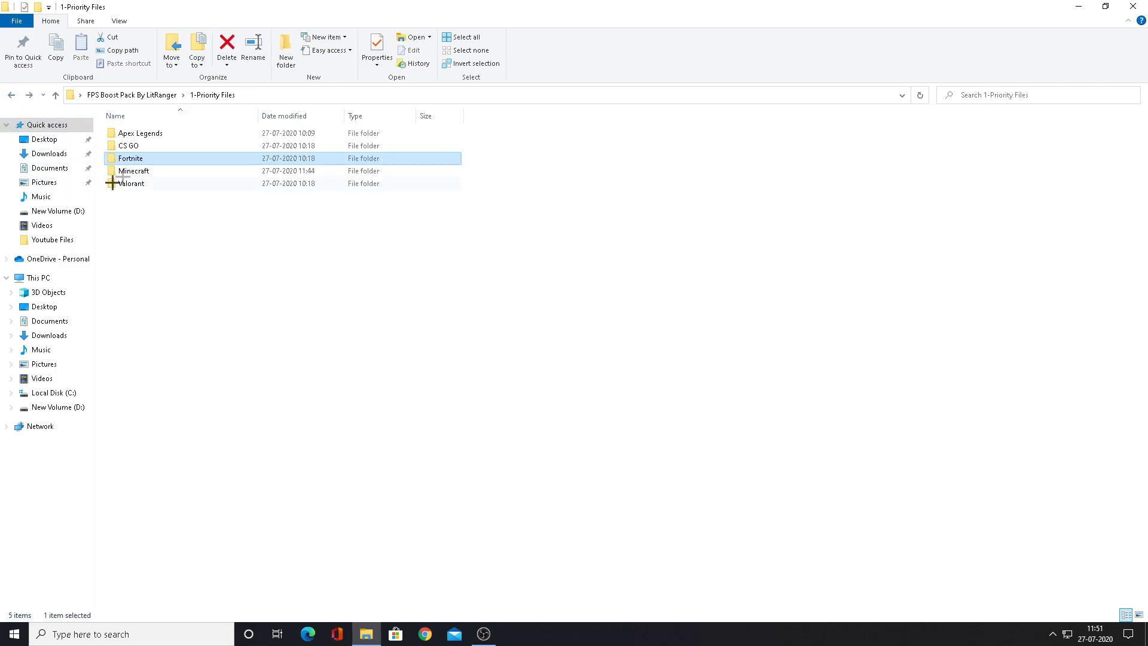
# Add the FortniteHighPriority file from the Fortnite folder to the registry
pyautogui.doubleClick(146, 159)
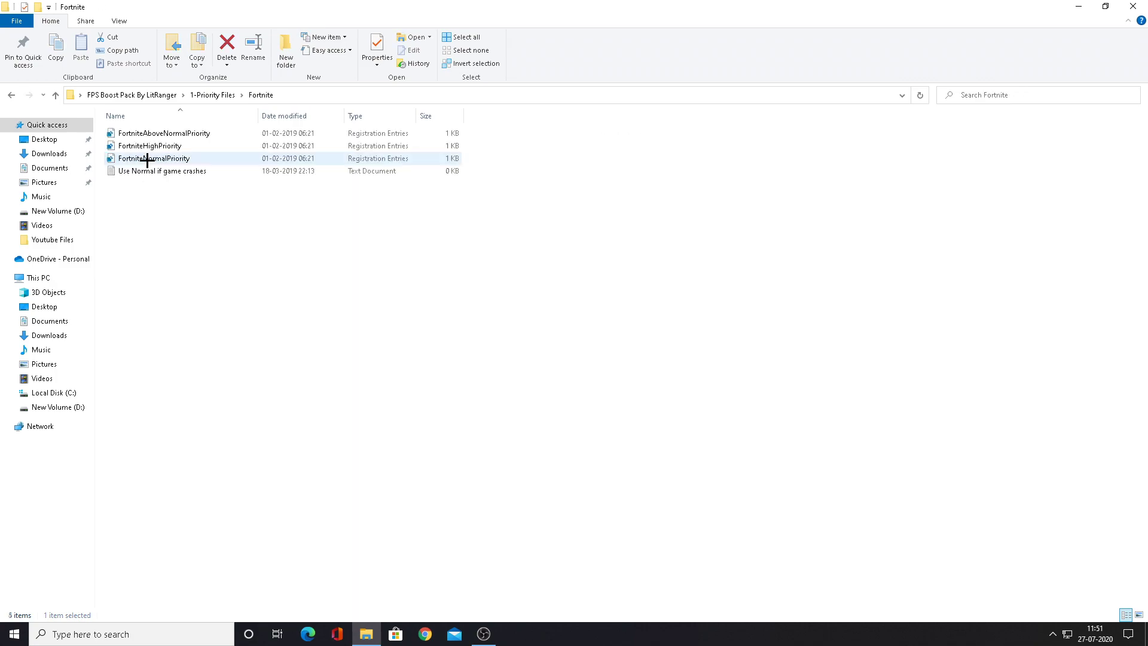
pyautogui.doubleClick(195, 144)
pyautogui.click(669, 338)
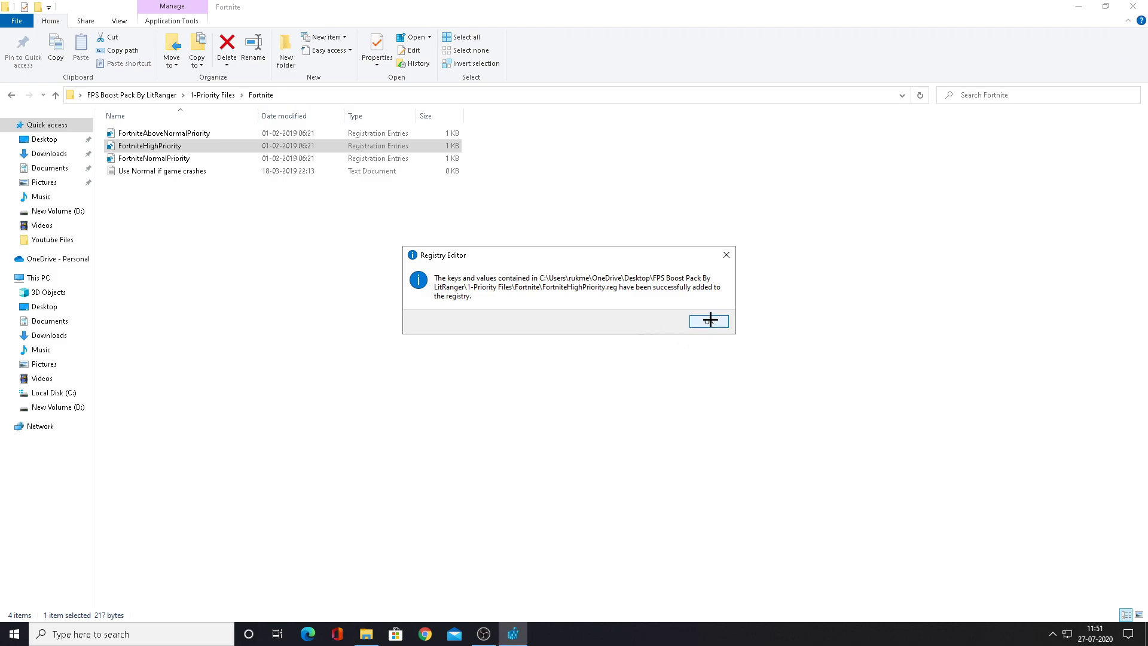
pyautogui.click(709, 323)
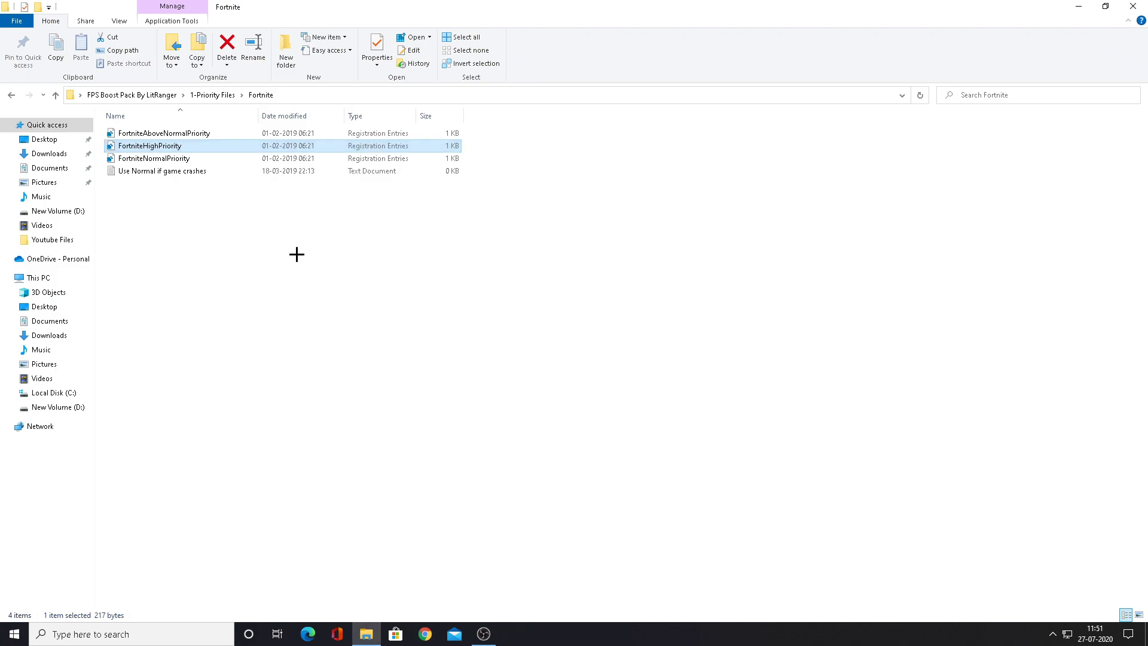
pyautogui.click(149, 171)
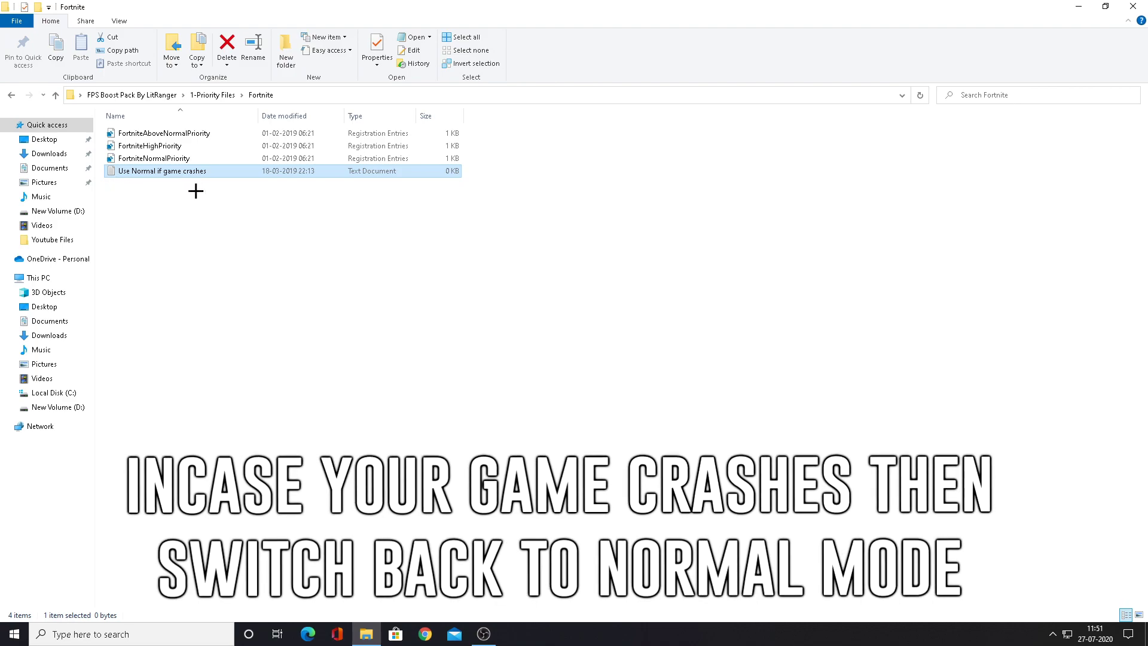
pyautogui.click(184, 224)
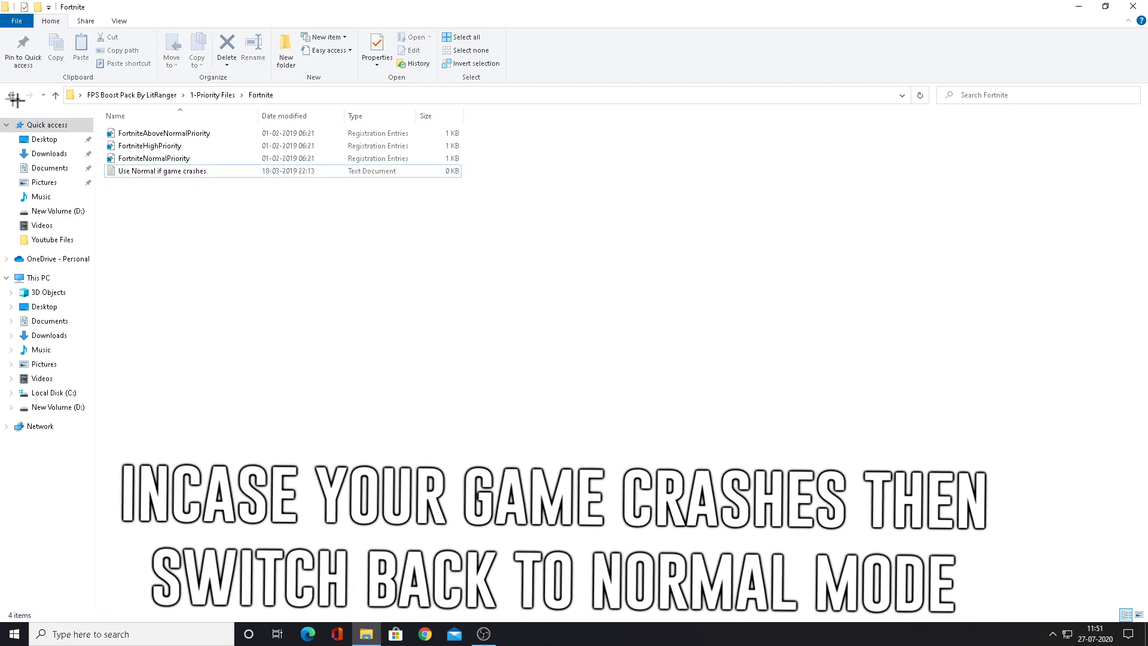
# Go back to the main FPS Boost Pack folder and open its 2-GPU Settings subfolder
pyautogui.click(12, 96)
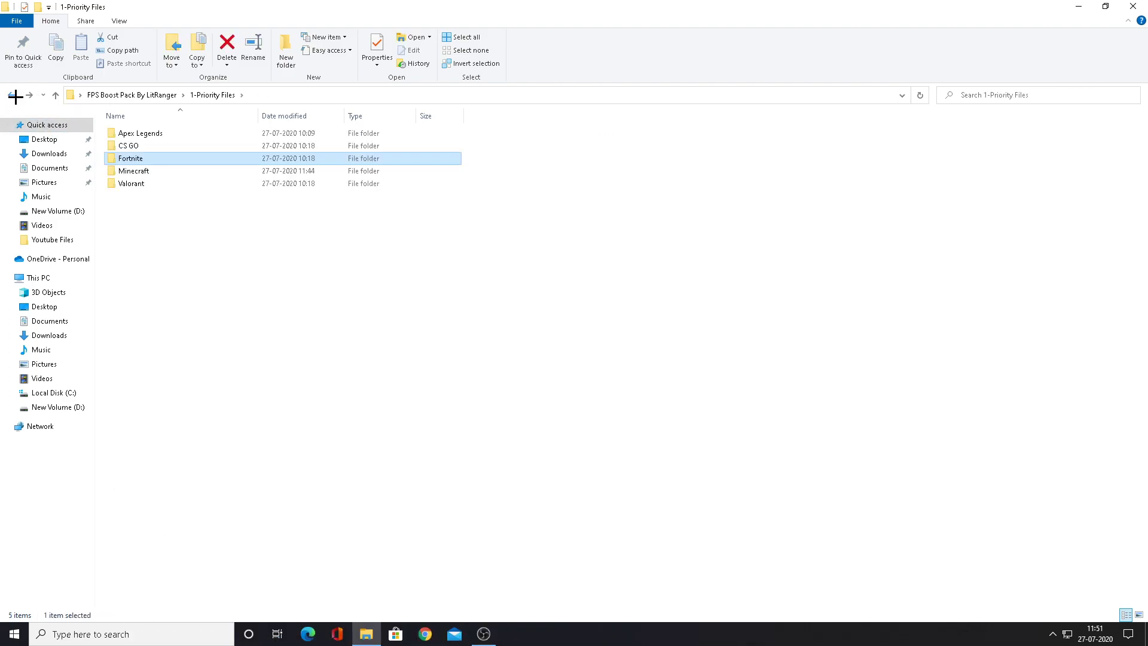
pyautogui.click(13, 96)
pyautogui.click(223, 284)
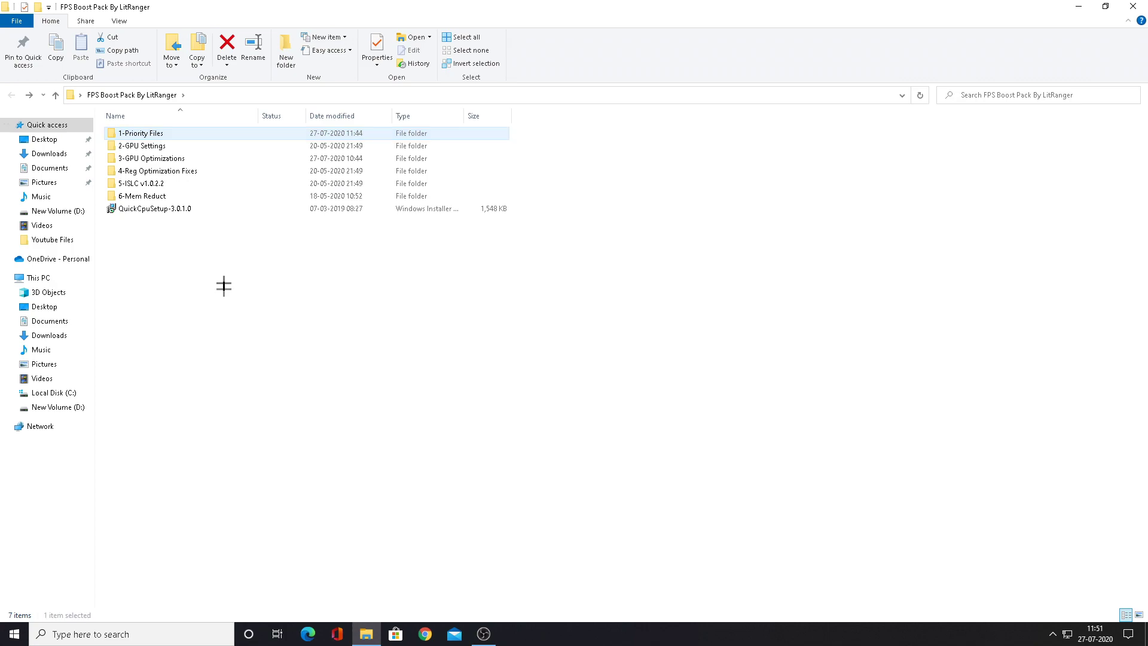
pyautogui.doubleClick(193, 146)
pyautogui.moveTo(239, 177); pyautogui.dragTo(99, 114)
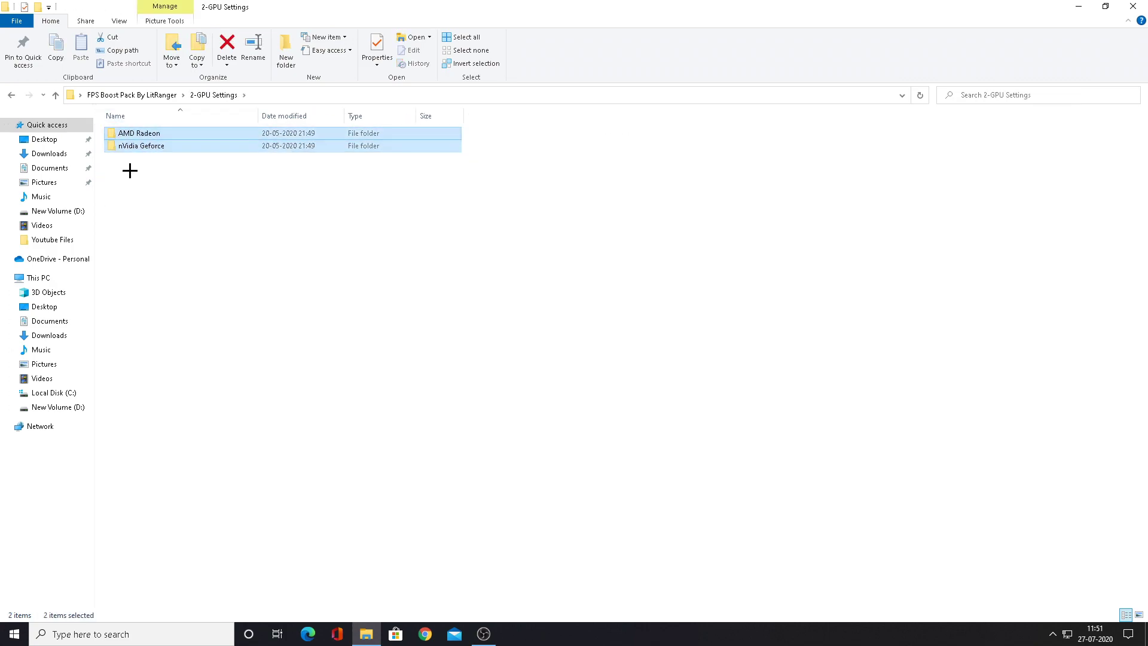
# Examine the recommended Radeon graphics and display settings in images amd 1 to amd 4 of the AMD Radeon folder
pyautogui.doubleClick(161, 134)
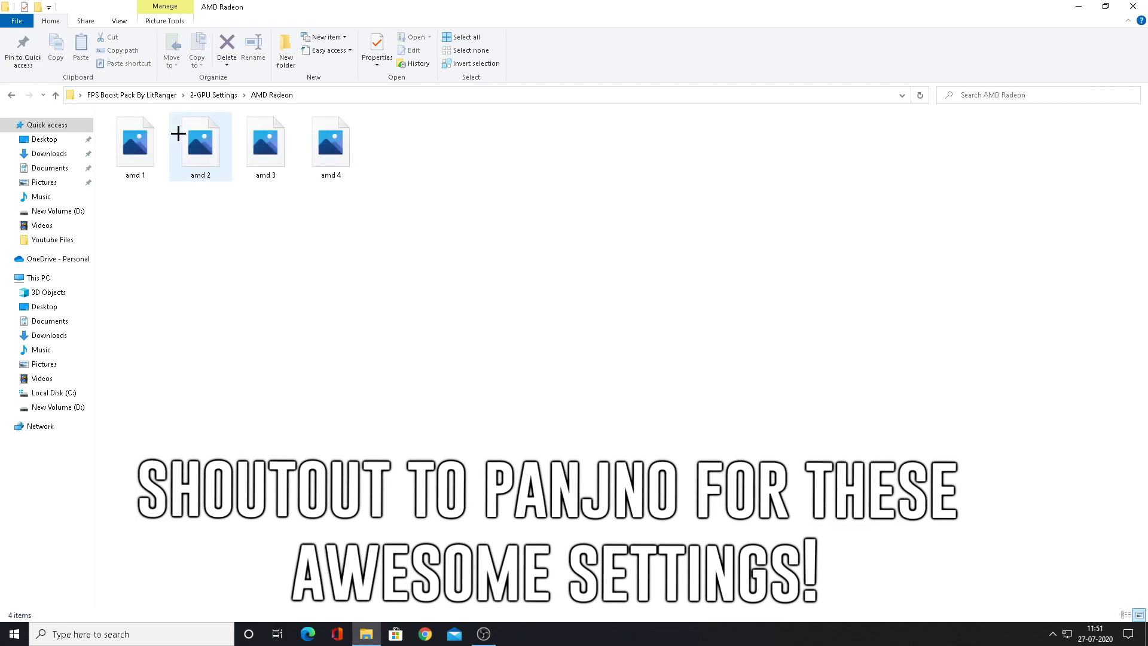
pyautogui.moveTo(426, 195); pyautogui.dragTo(136, 143)
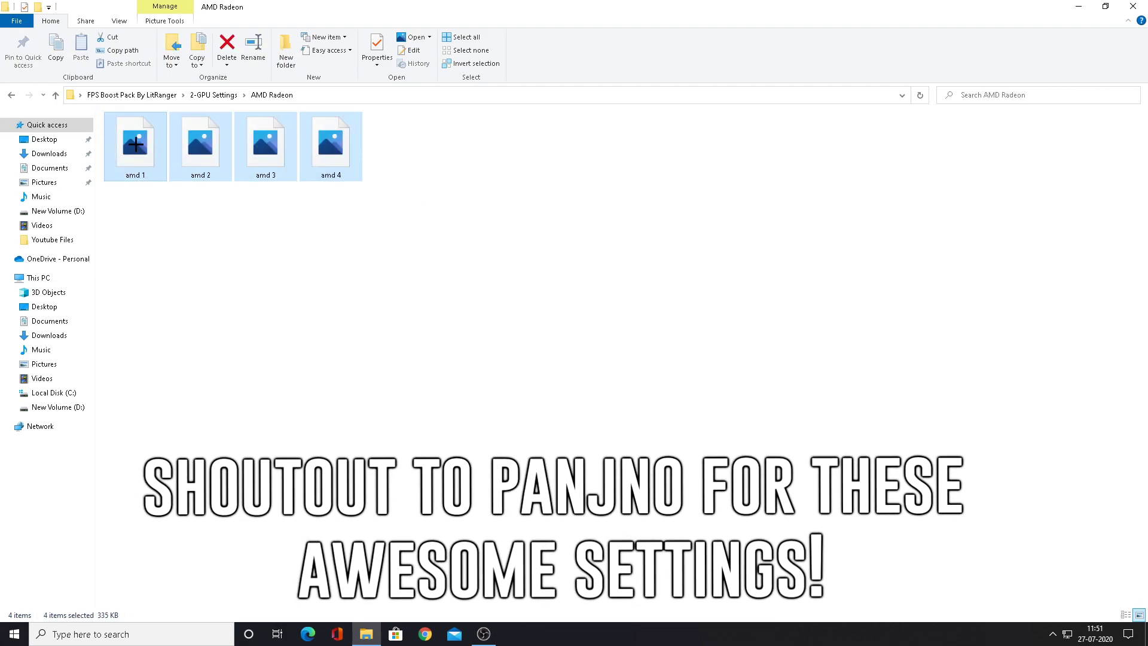
pyautogui.doubleClick(136, 143)
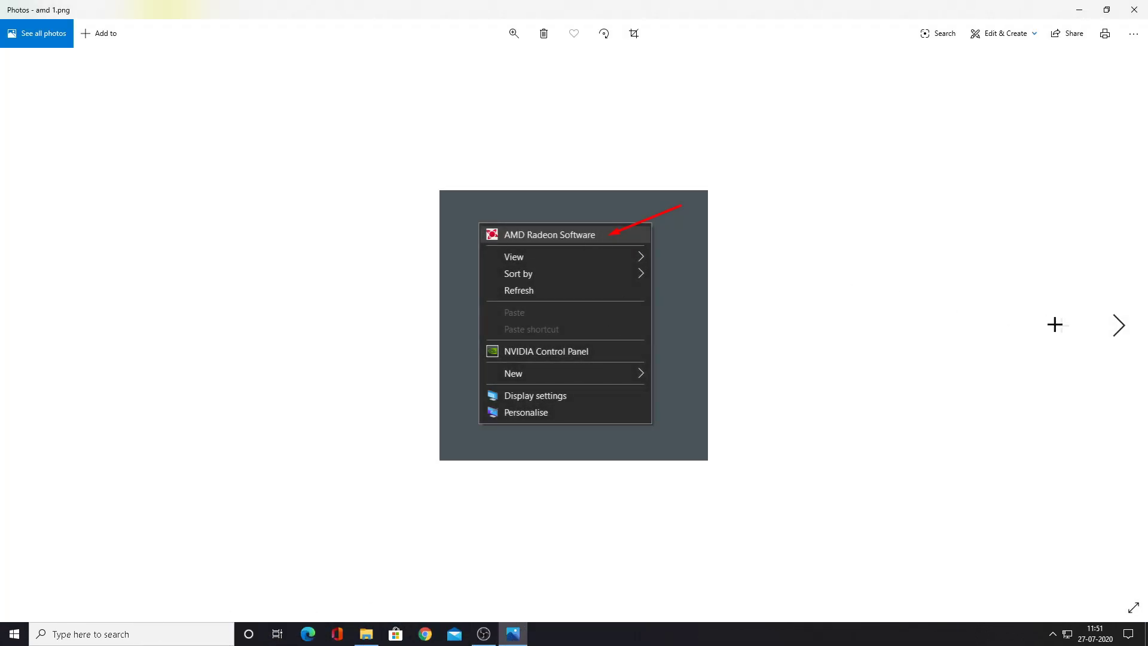
pyautogui.click(1117, 326)
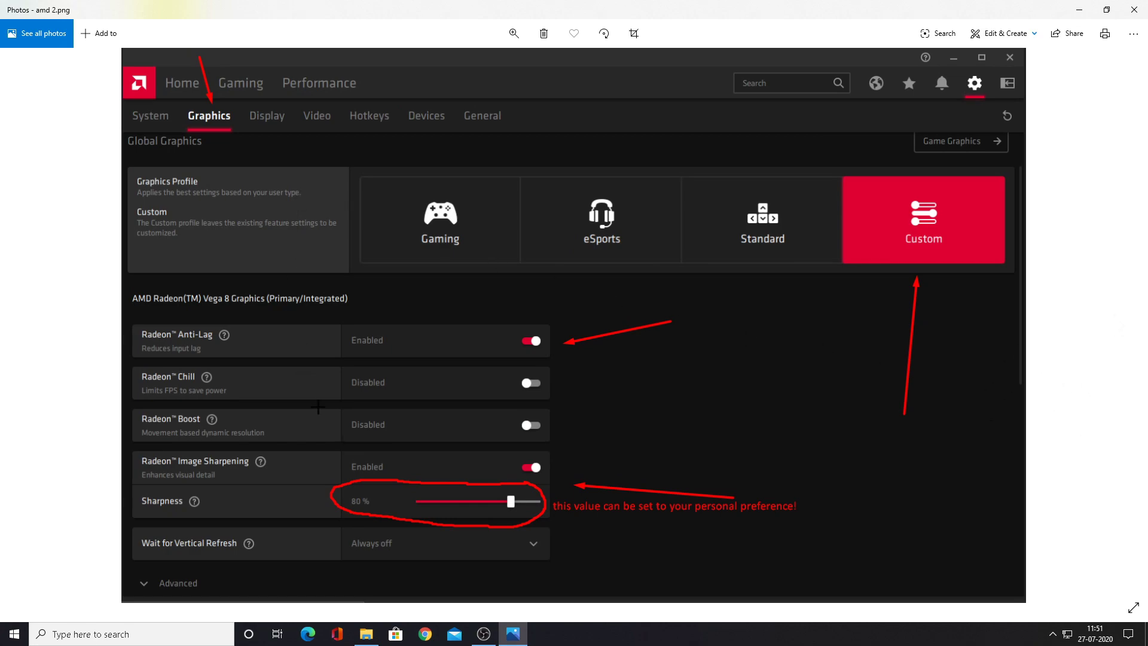
pyautogui.click(1120, 326)
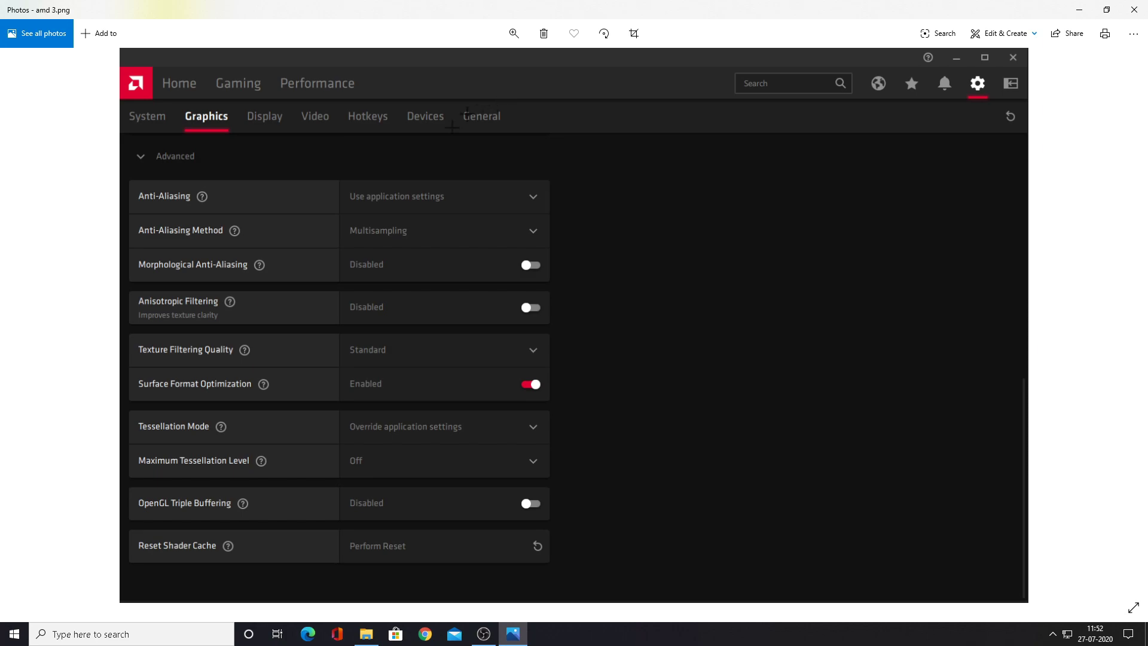
pyautogui.click(1130, 320)
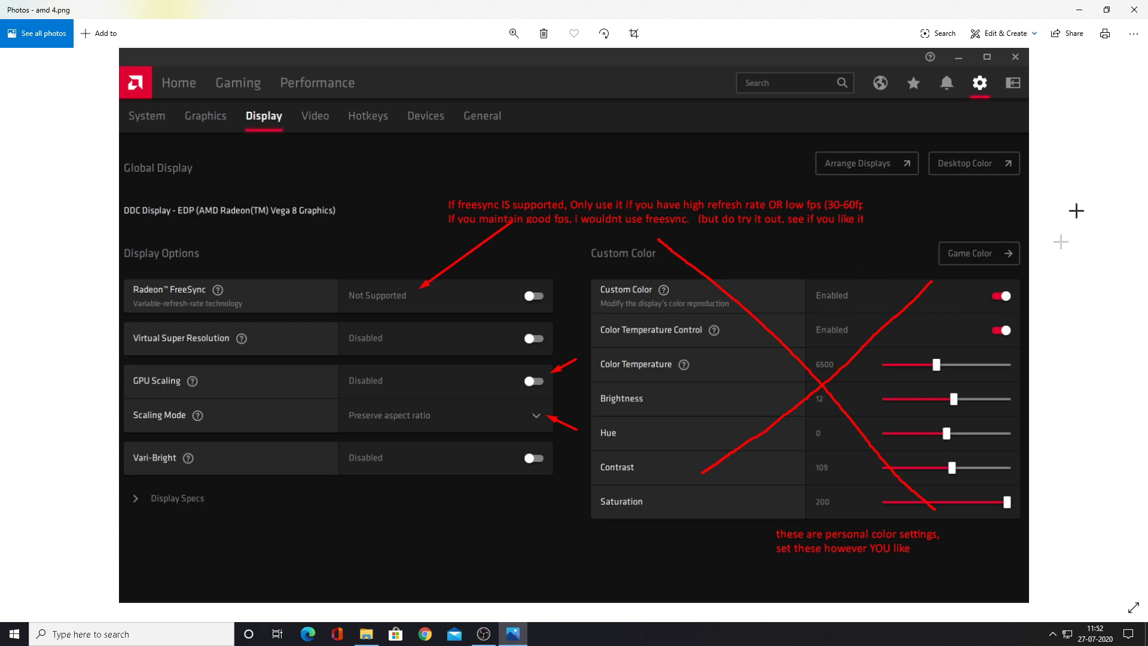
pyautogui.click(1133, 33)
pyautogui.click(1132, 10)
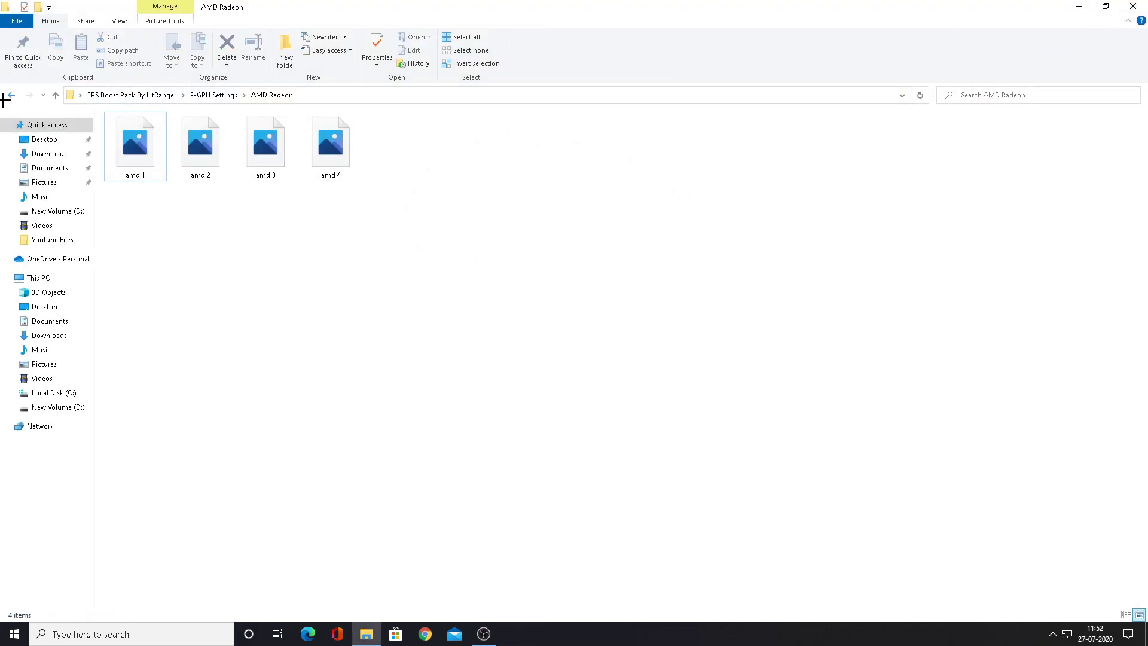
# Examine the recommended NVIDIA Control Panel settings in images nvidia 1 to nvidia 5 of the nVidia Geforce folder
pyautogui.click(10, 96)
pyautogui.click(135, 146)
pyautogui.doubleClick(193, 150)
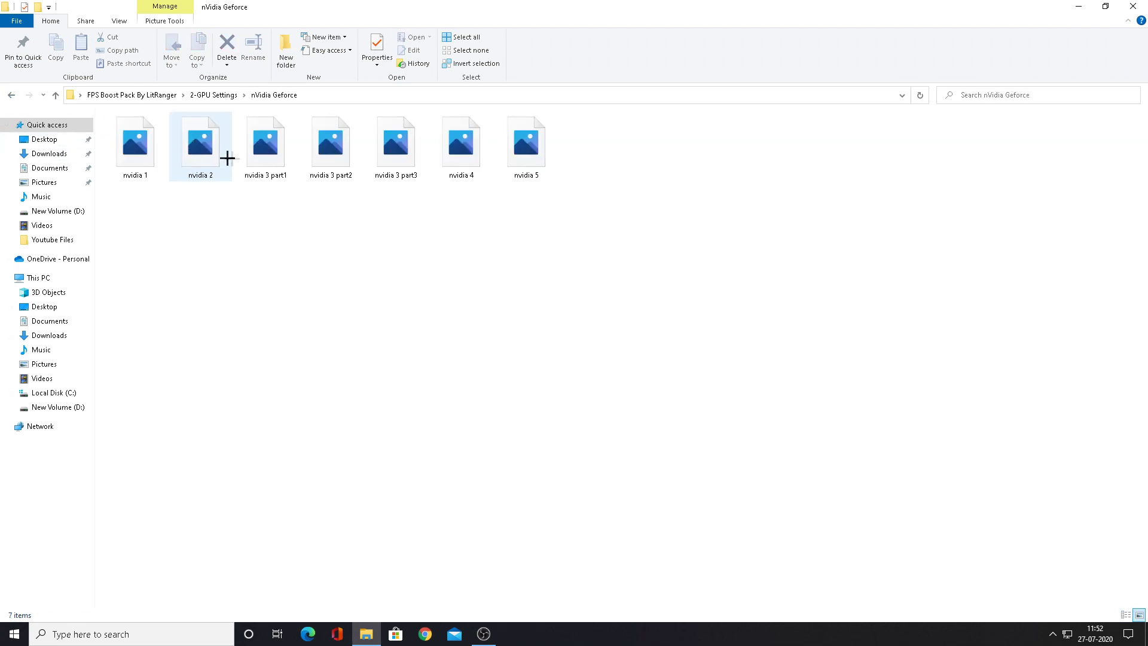
pyautogui.doubleClick(137, 139)
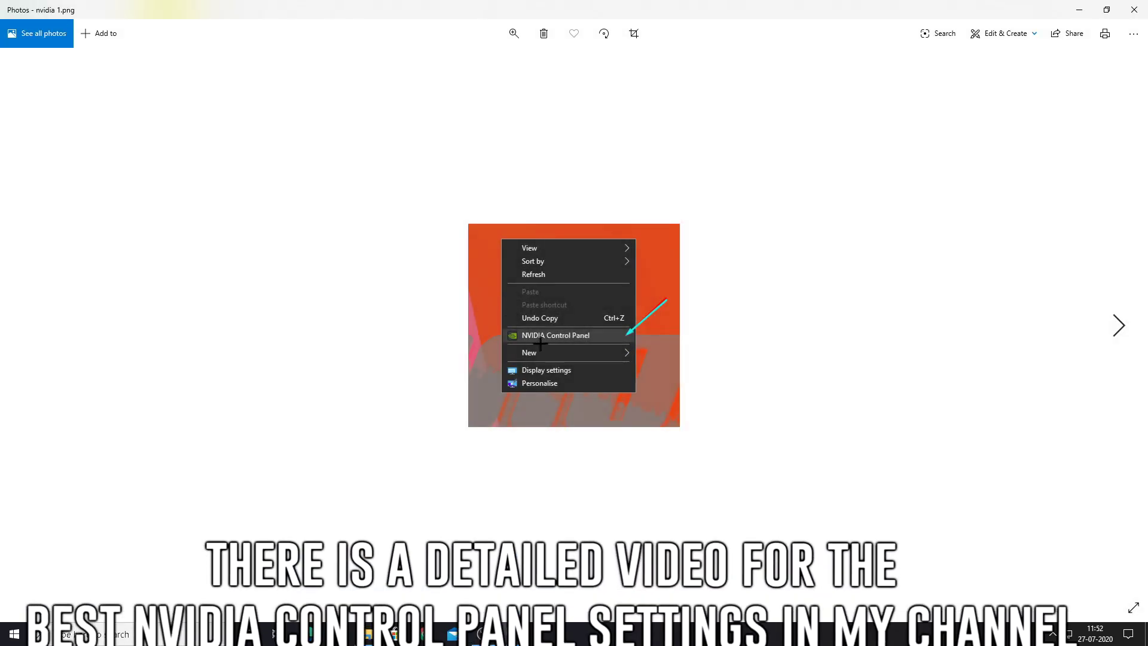
pyautogui.click(1116, 326)
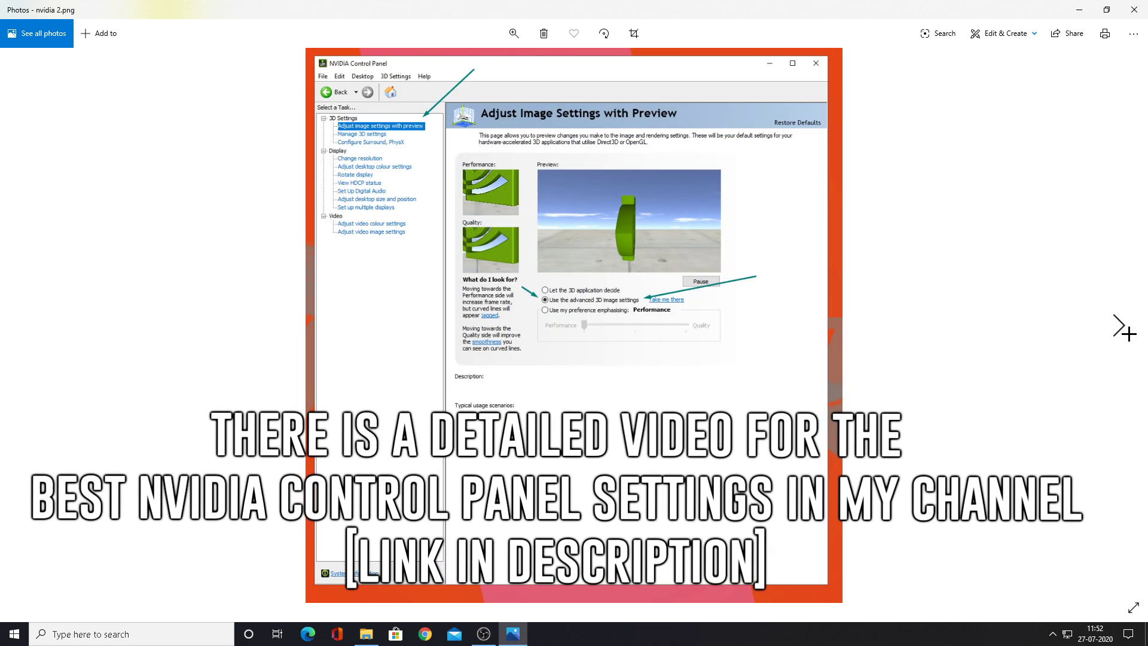
pyautogui.click(1120, 326)
pyautogui.click(1125, 327)
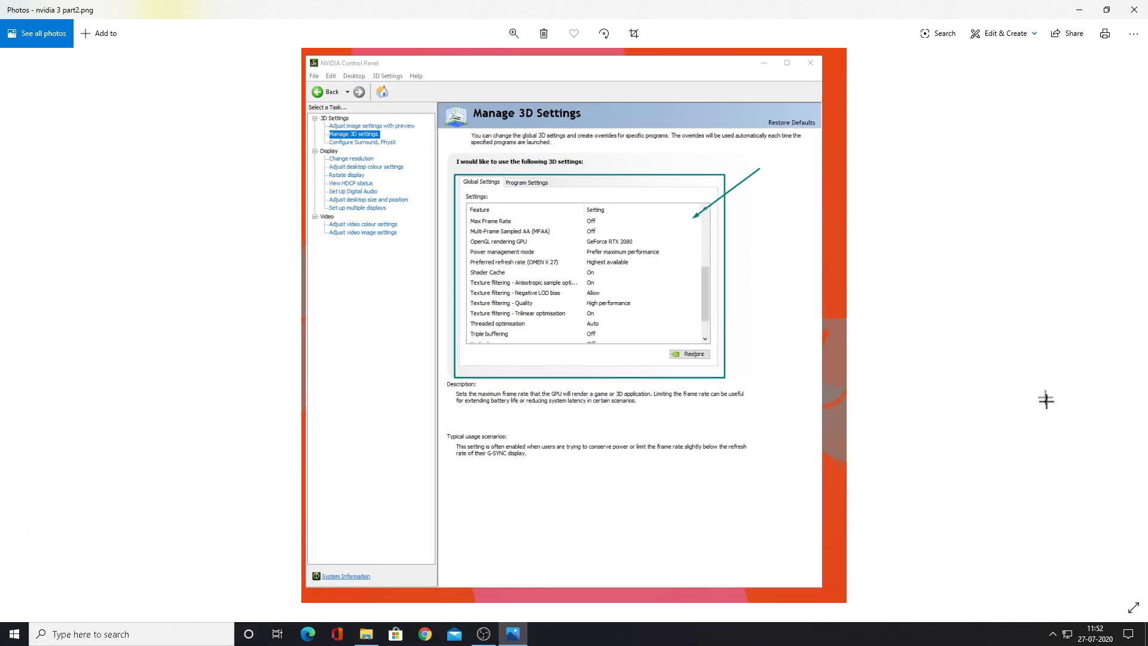
pyautogui.click(1117, 328)
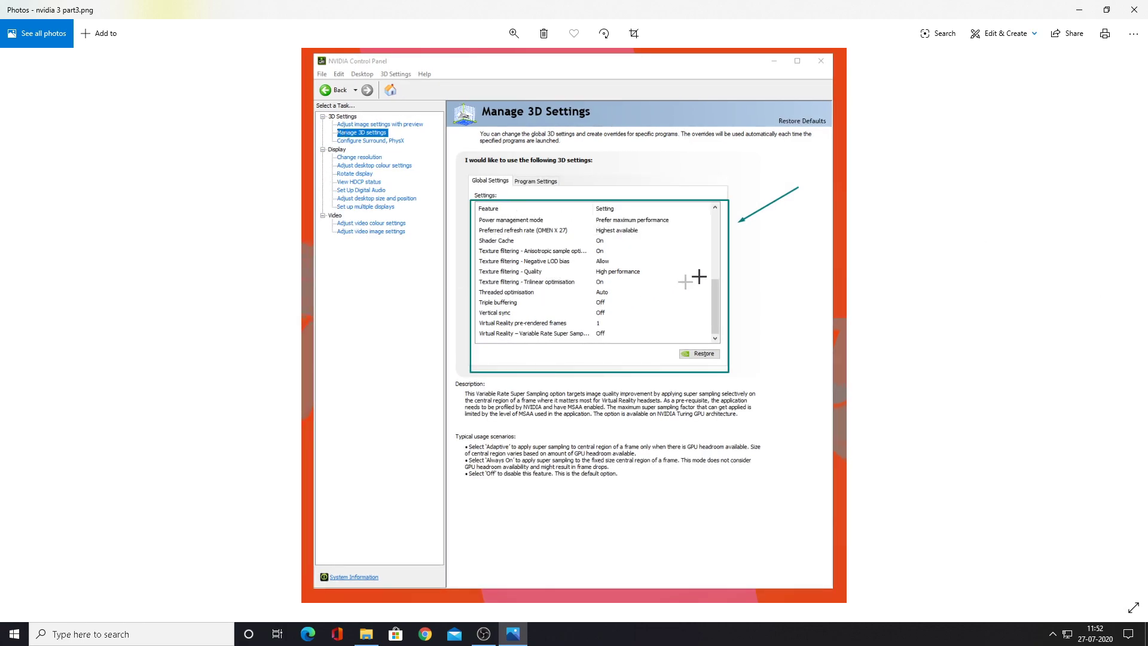
pyautogui.click(1117, 323)
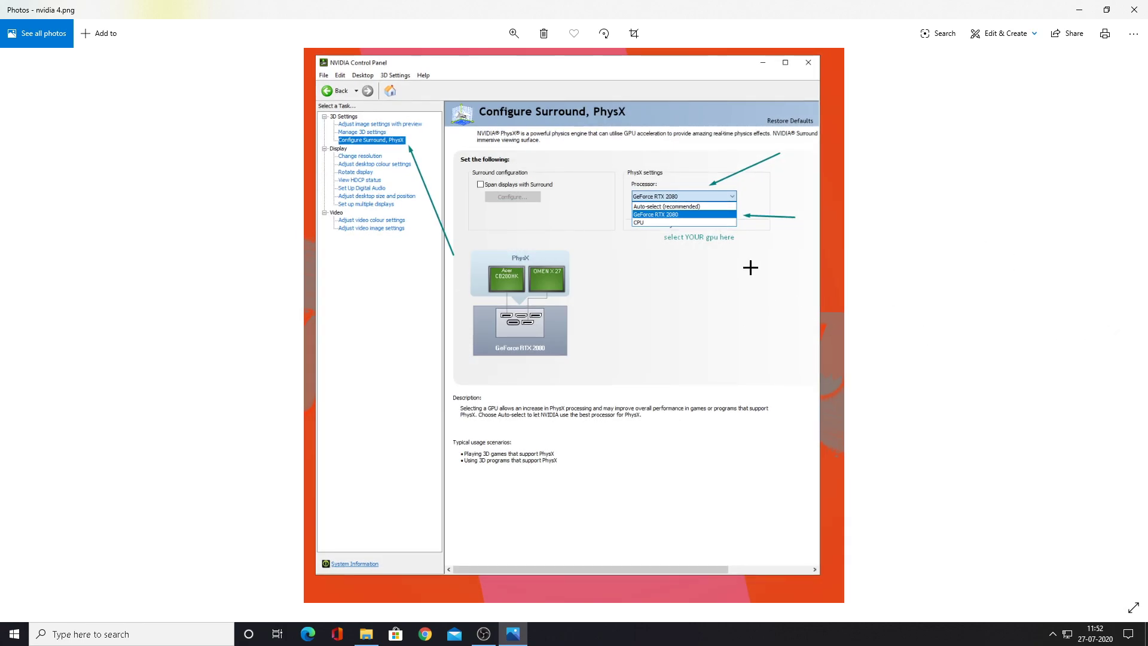
pyautogui.click(1120, 325)
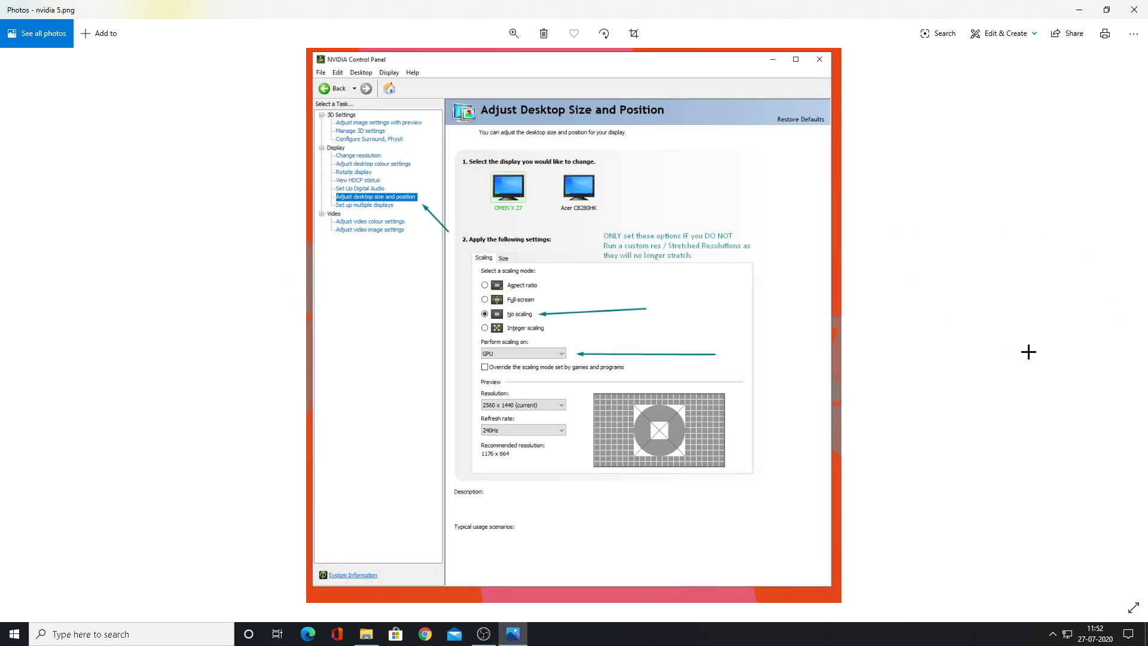
pyautogui.click(1136, 13)
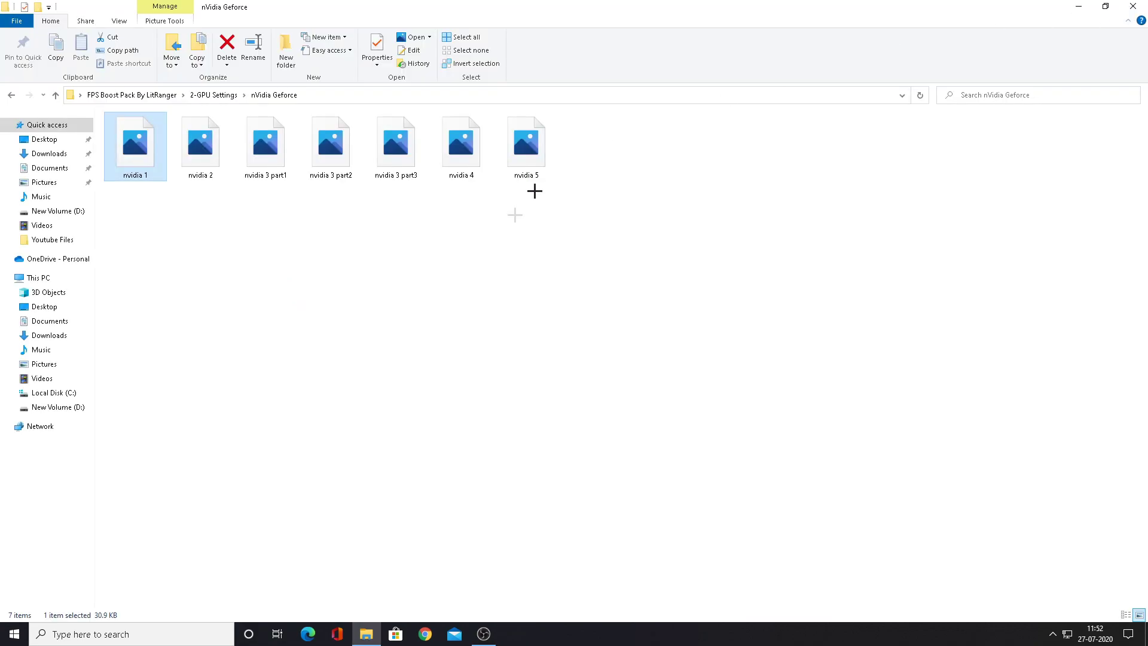
# Run MSI Mode Utility V2 from the pack's 3-GPU Optimizations folder as administrator
pyautogui.click(9, 96)
pyautogui.click(8, 94)
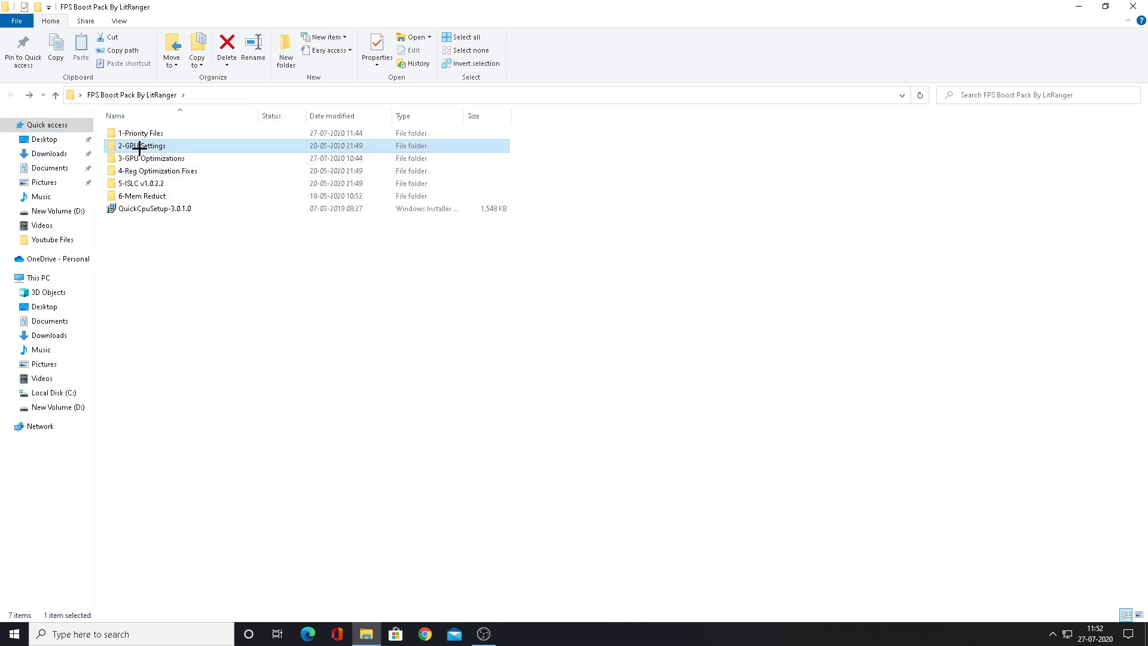
pyautogui.doubleClick(205, 158)
pyautogui.click(200, 133)
pyautogui.rightClick(204, 134)
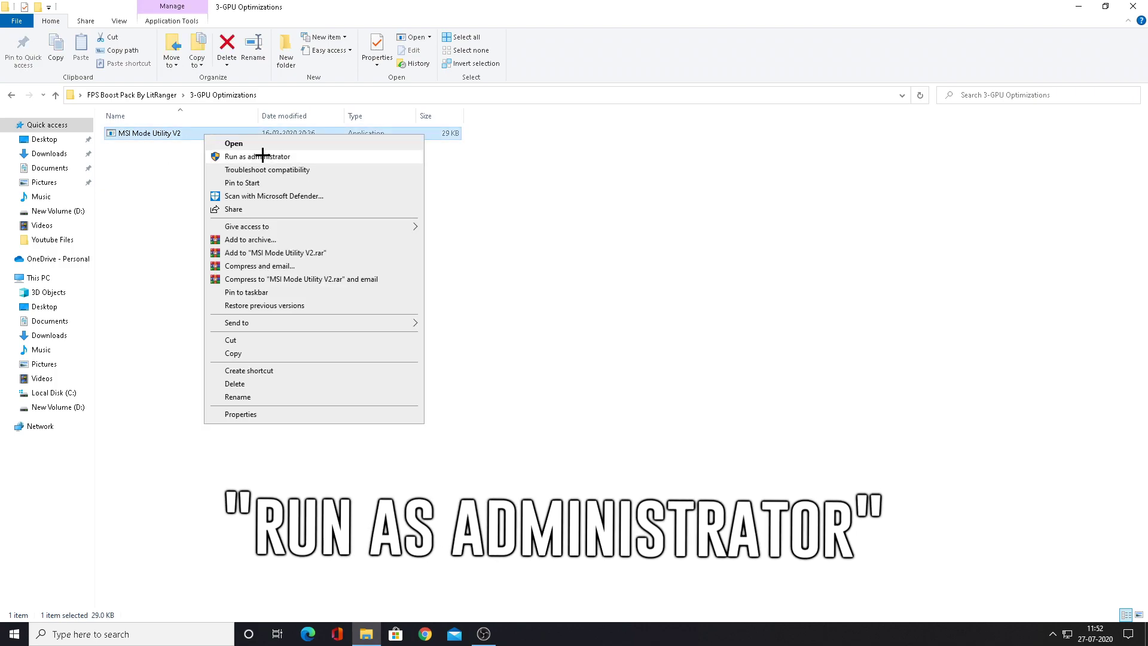
pyautogui.click(286, 156)
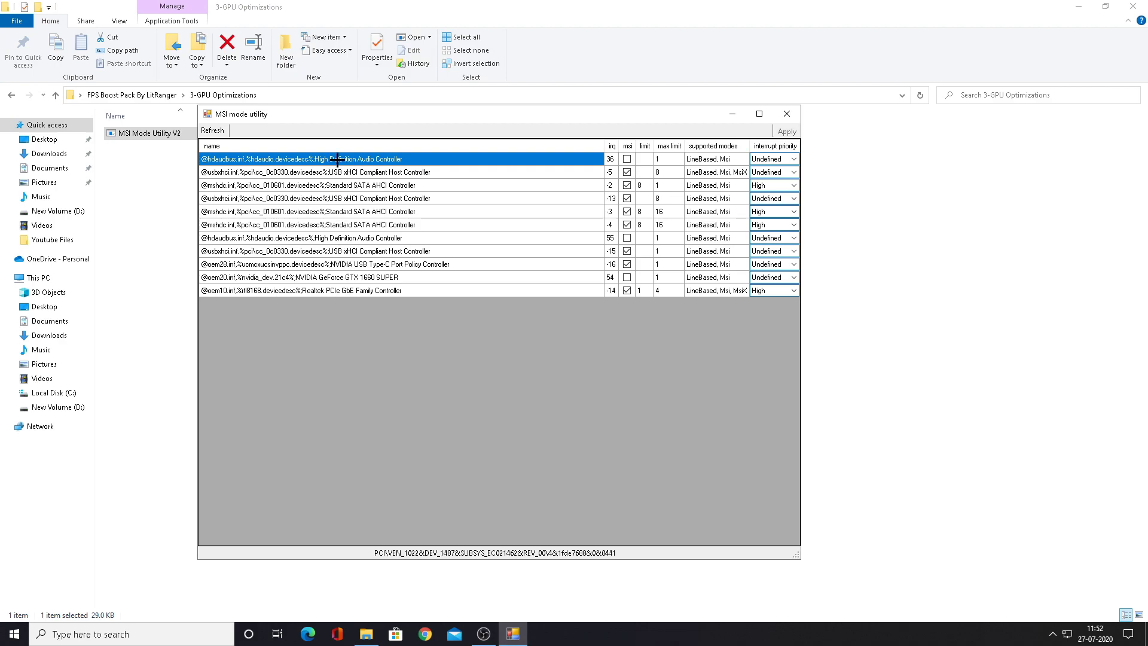
# Enable msi for the NVIDIA GeForce GTX 1660 SUPER, set its interrupt priority to High and apply the changes
pyautogui.click(361, 277)
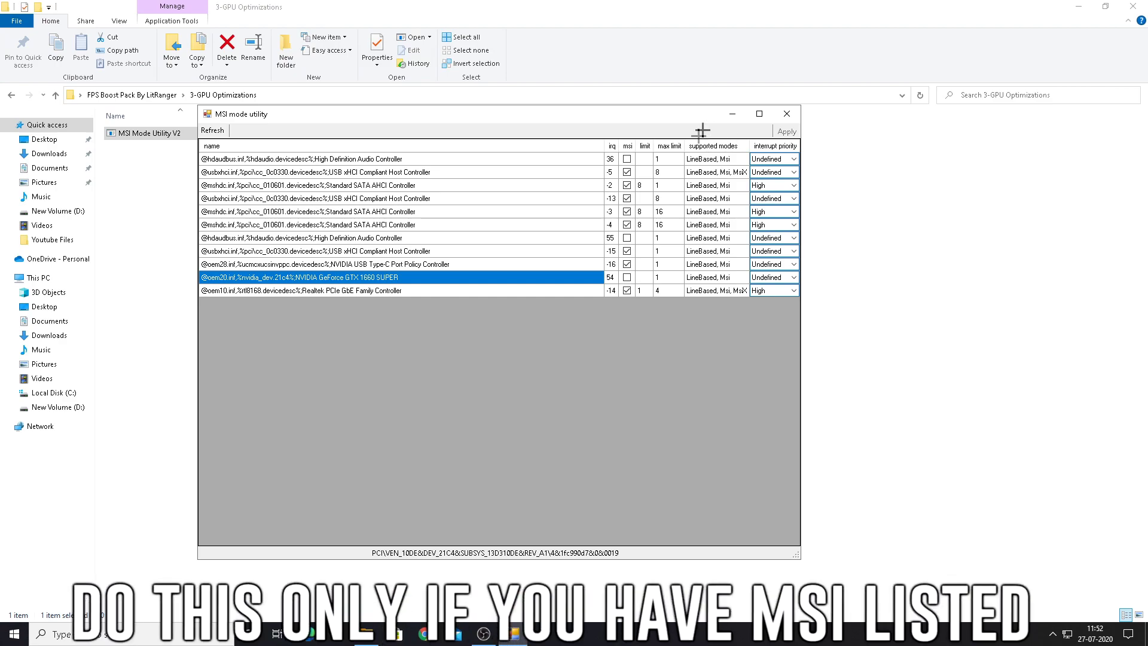
pyautogui.click(728, 282)
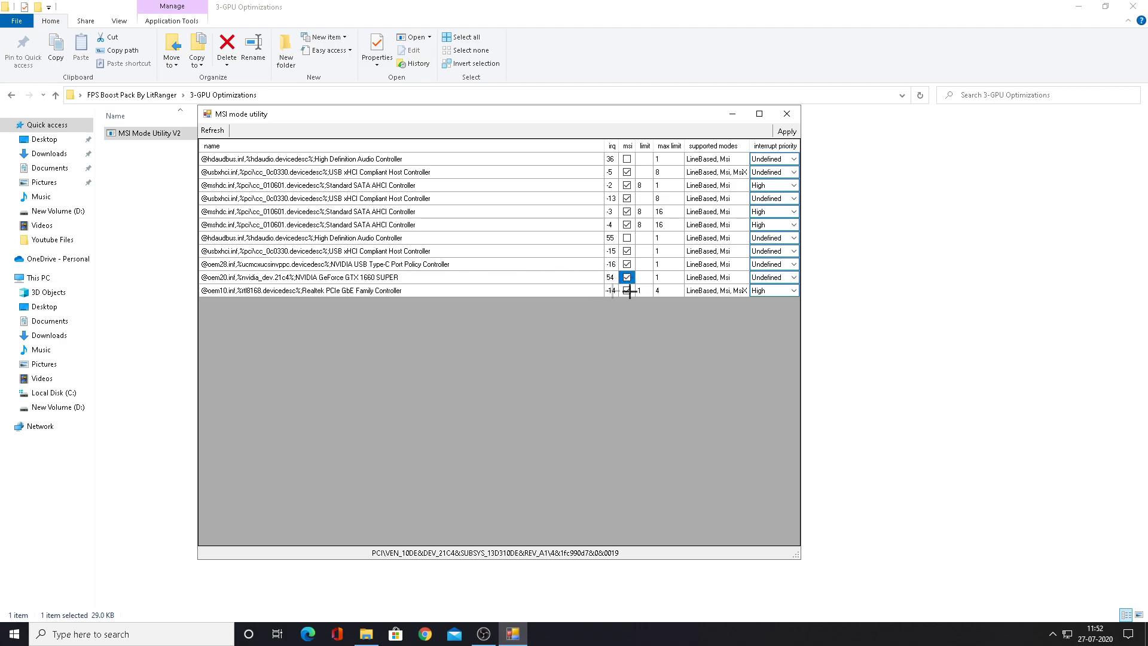
pyautogui.click(767, 278)
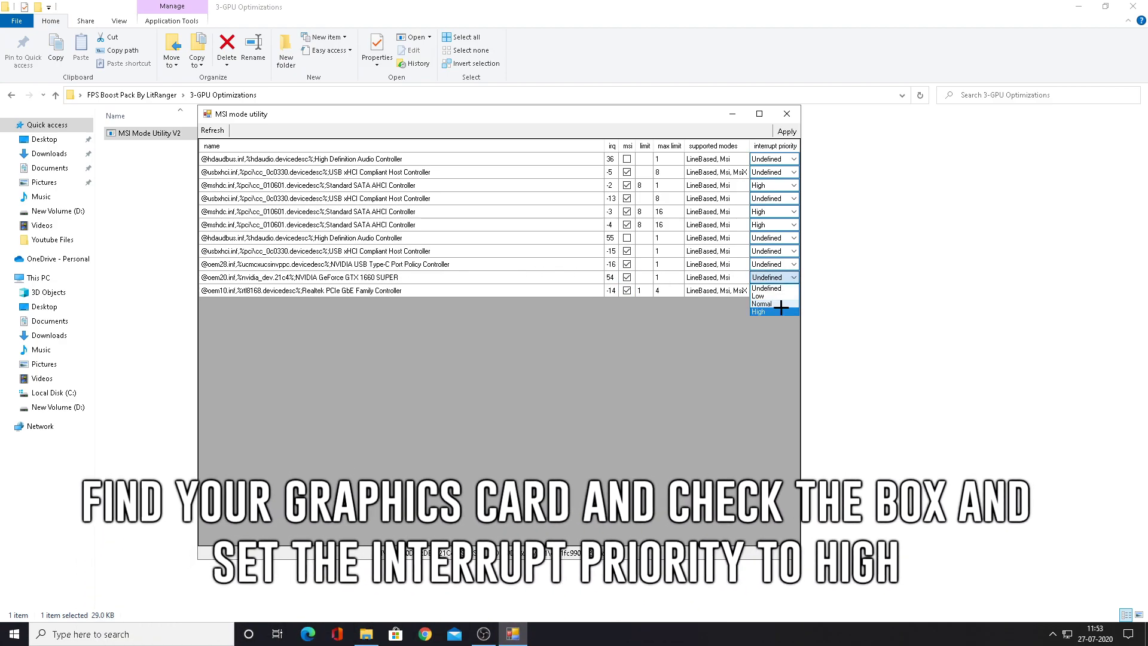
pyautogui.click(771, 311)
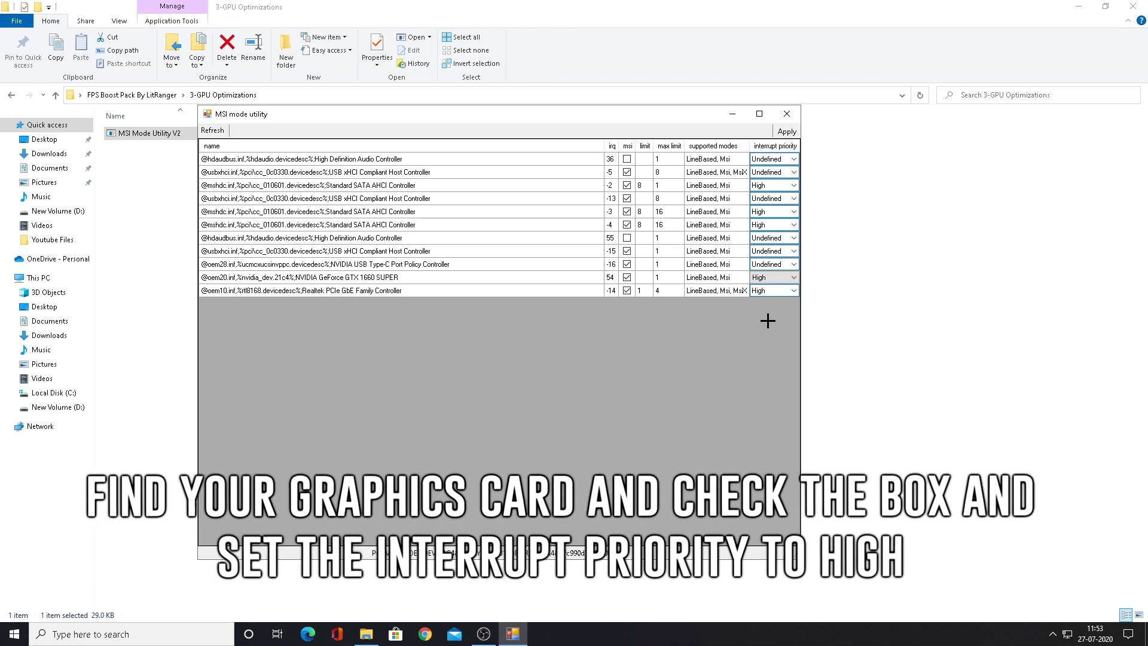
pyautogui.click(791, 135)
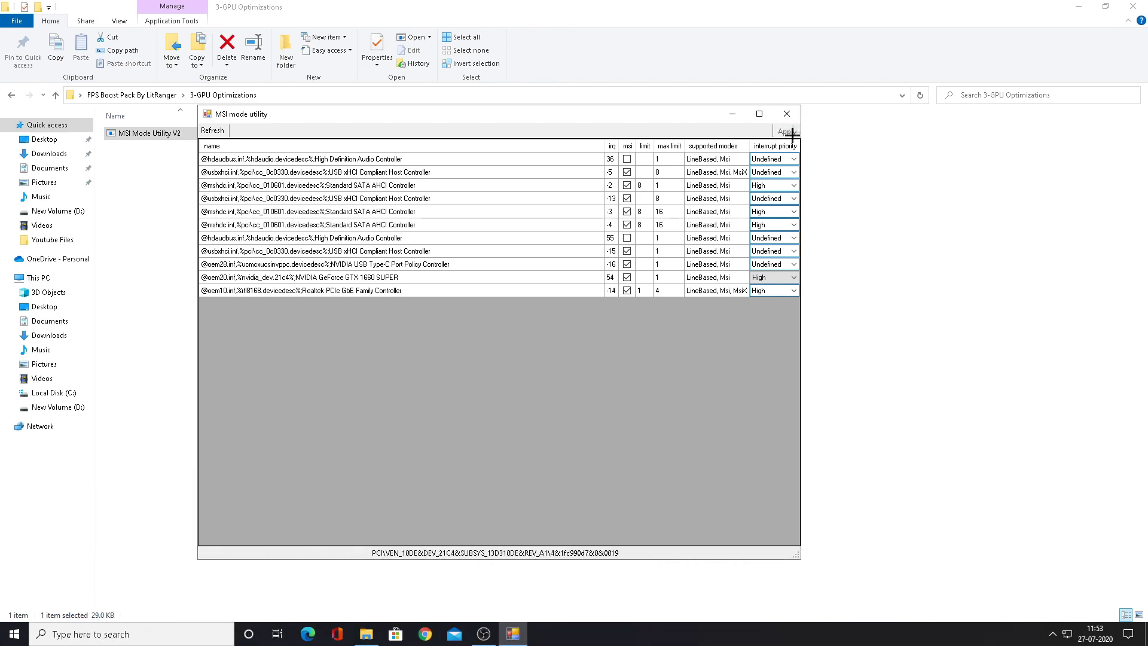
# Close the MSI mode utility and open the boost pack's 4-Reg Optimization Fixes folder
pyautogui.click(787, 113)
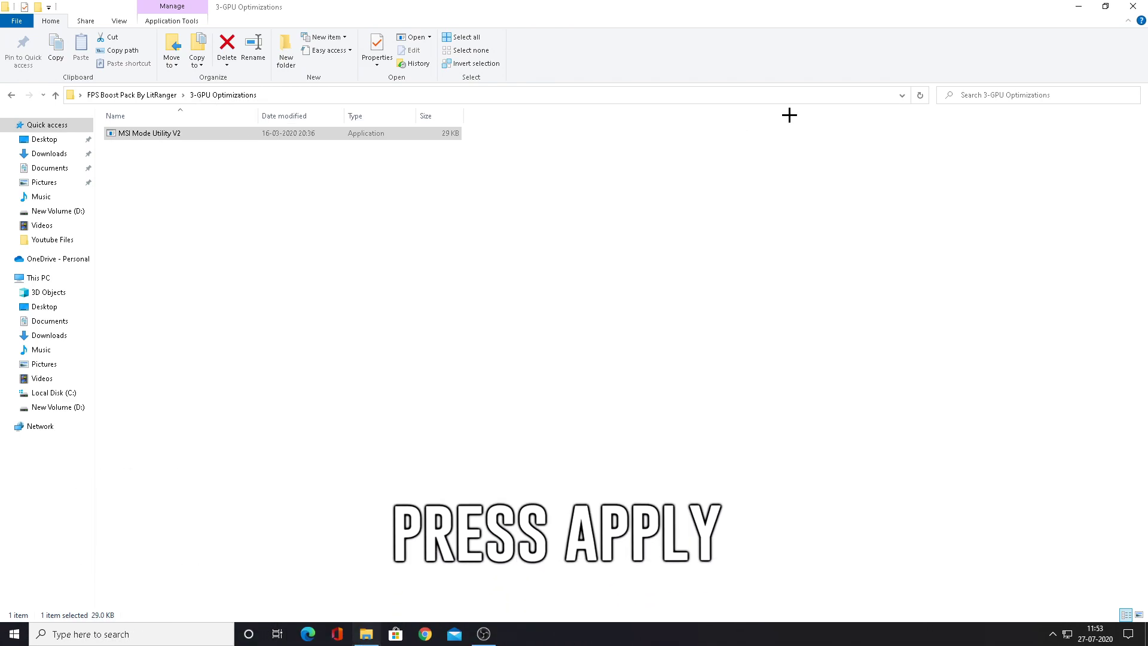
pyautogui.click(382, 234)
pyautogui.click(9, 94)
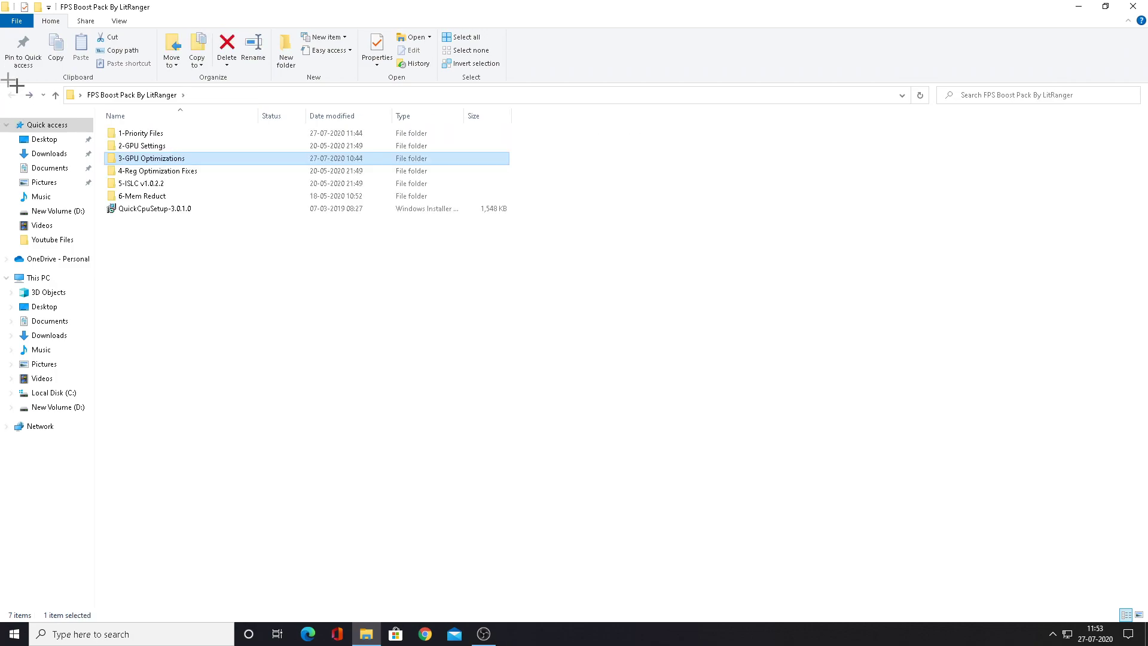
pyautogui.doubleClick(193, 171)
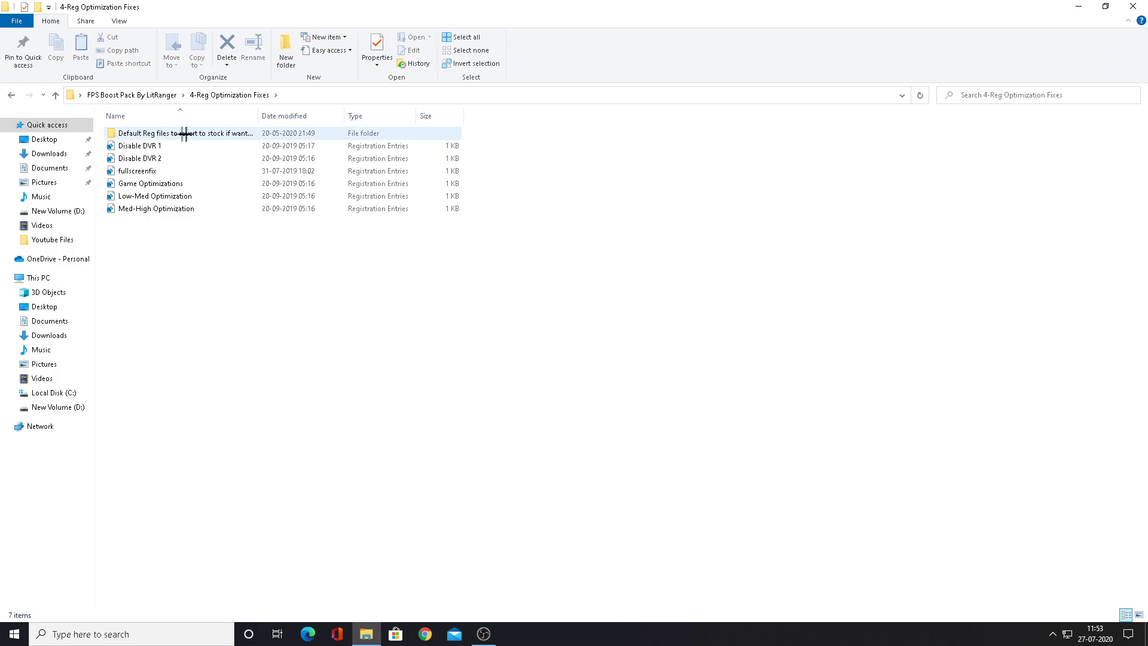
# Merge the Disable DVR 1 and Disable DVR 2 registry files into the registry
pyautogui.click(157, 145)
pyautogui.doubleClick(143, 145)
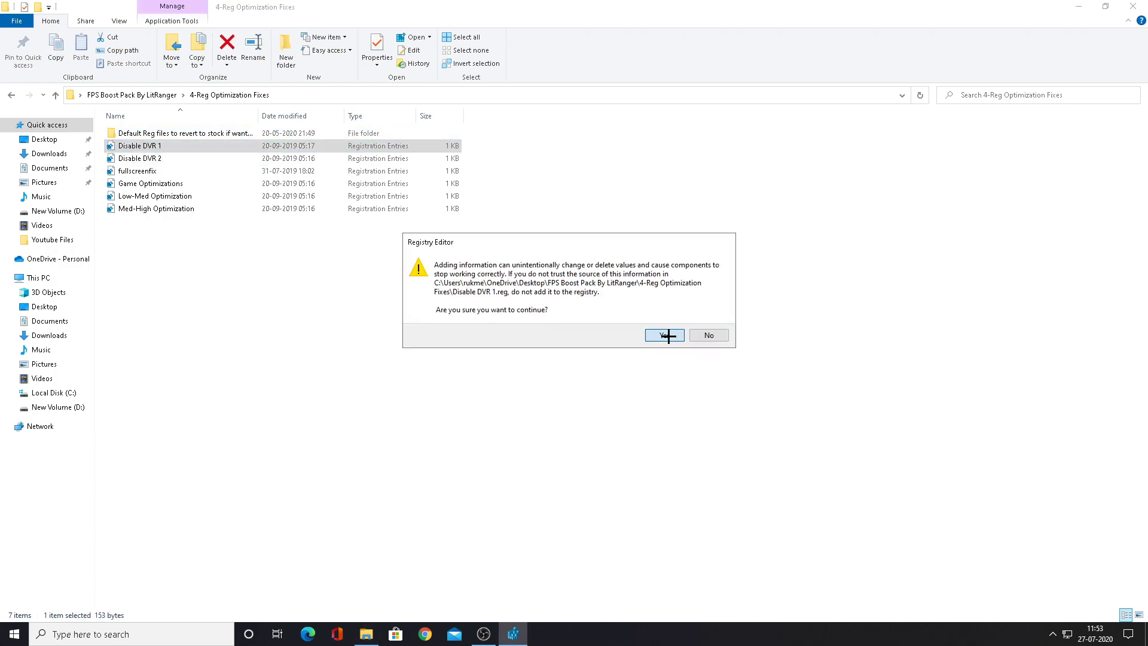
pyautogui.click(666, 336)
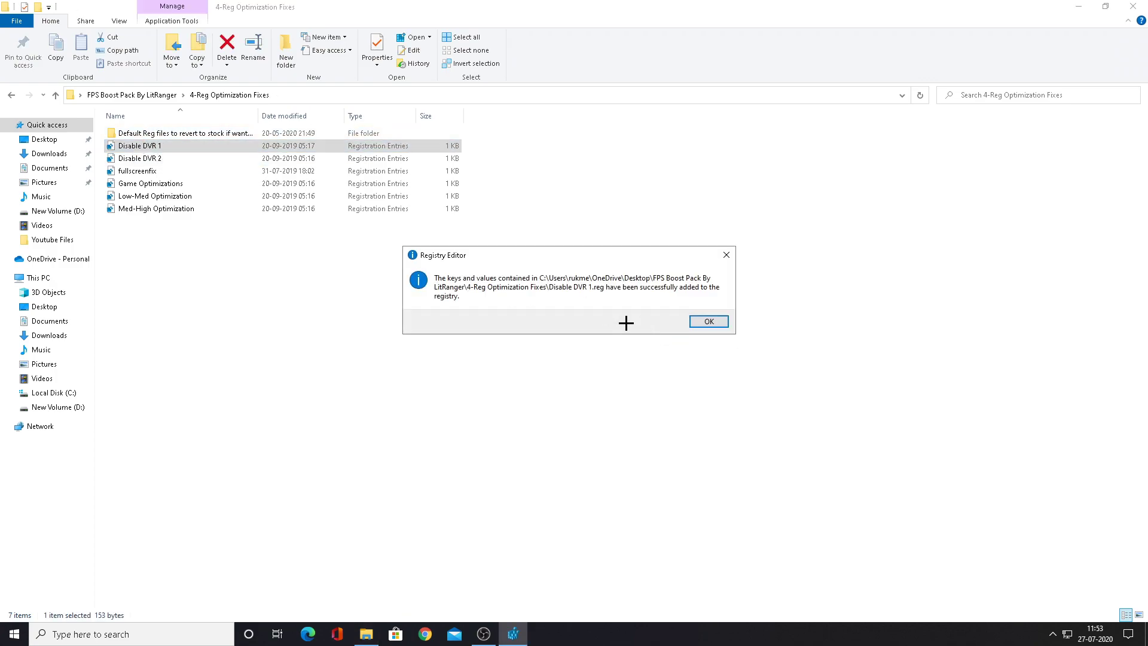
pyautogui.click(710, 323)
pyautogui.doubleClick(234, 157)
pyautogui.click(664, 335)
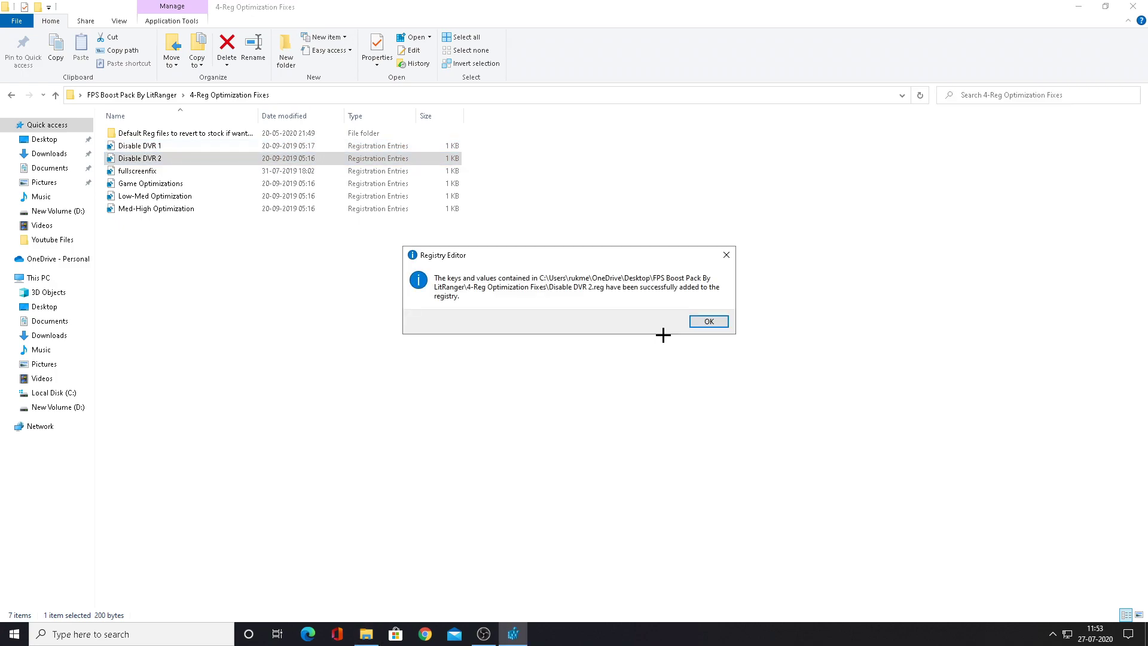
pyautogui.click(710, 321)
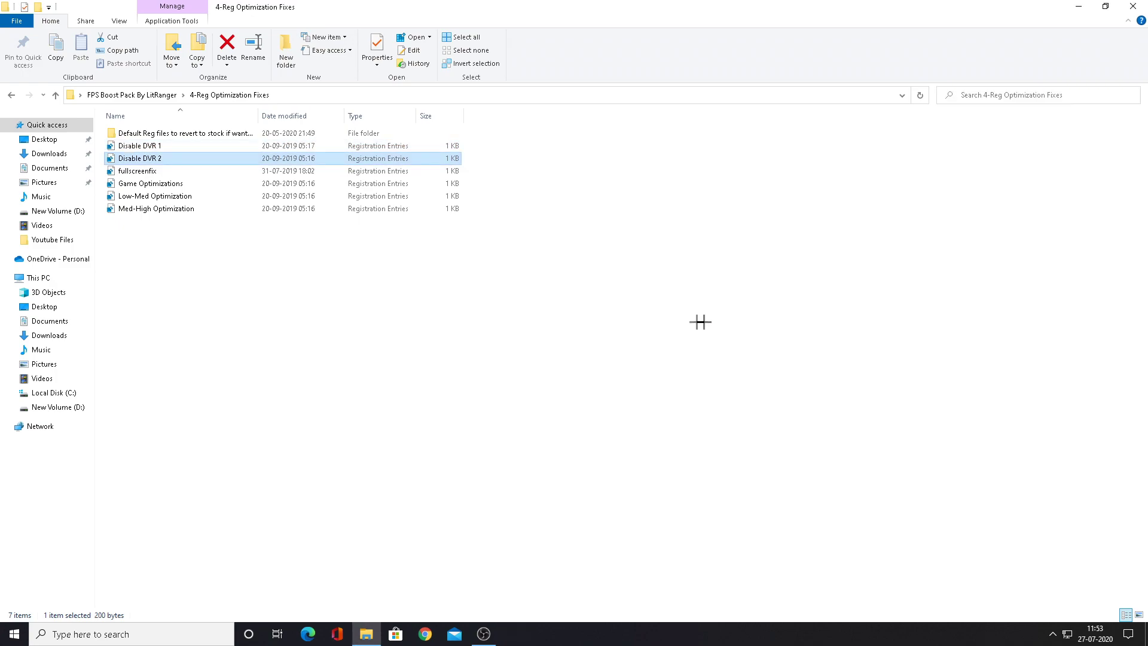
# Merge the fullscreenfix and Game Optimizations registry files into the registry
pyautogui.doubleClick(231, 170)
pyautogui.click(661, 334)
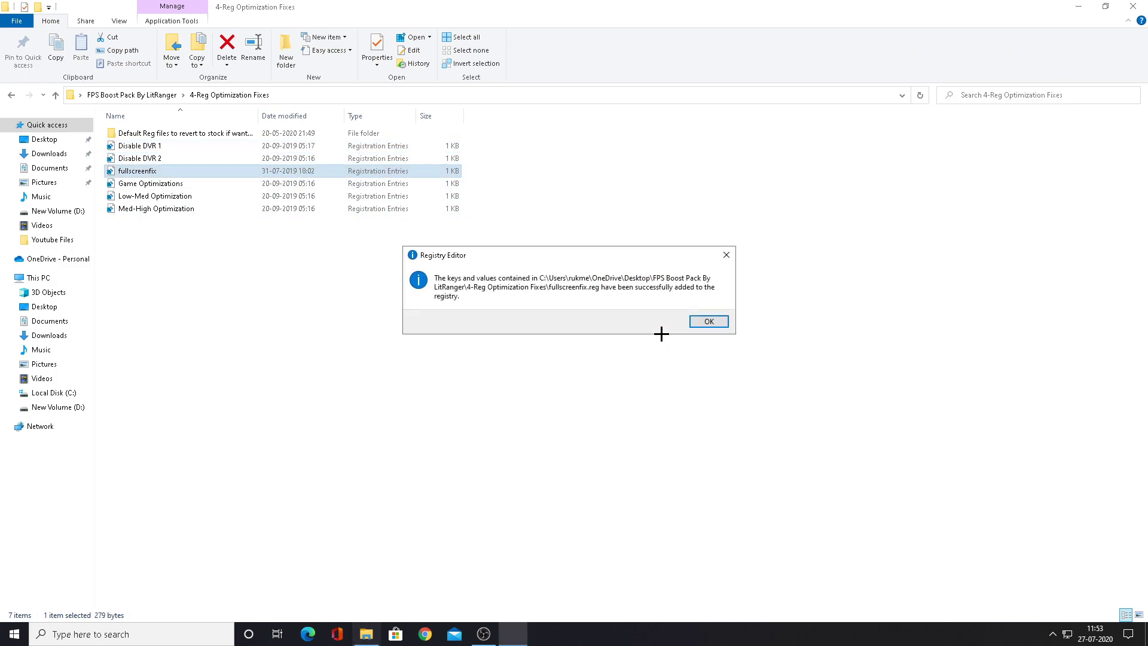
pyautogui.click(710, 322)
pyautogui.doubleClick(180, 184)
pyautogui.click(656, 337)
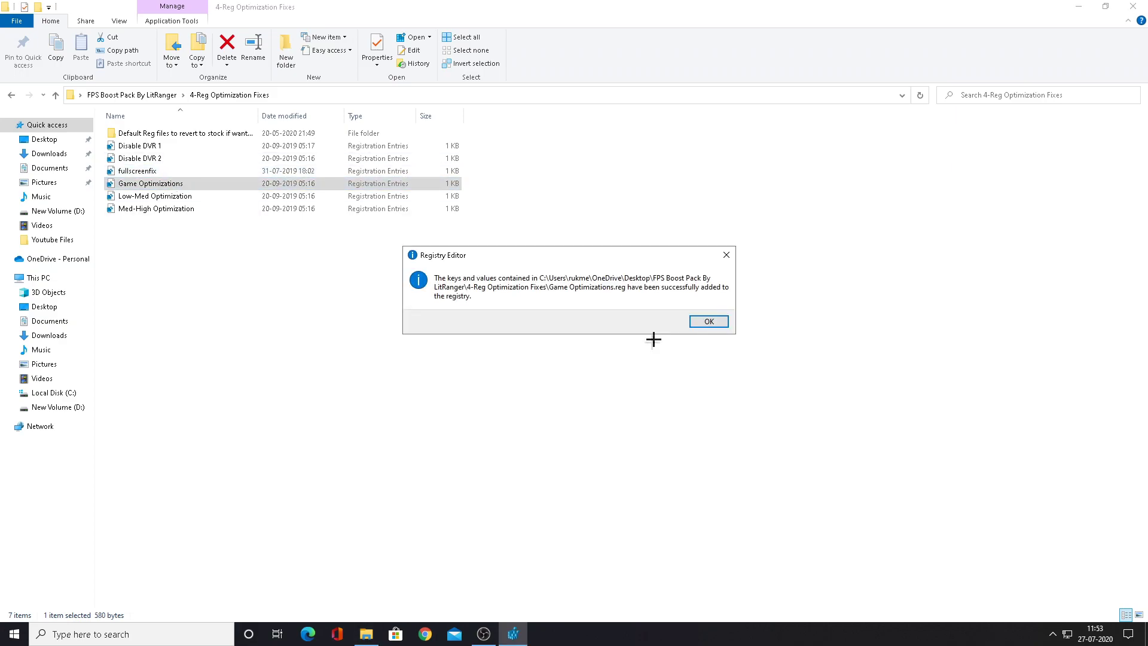
pyautogui.click(708, 323)
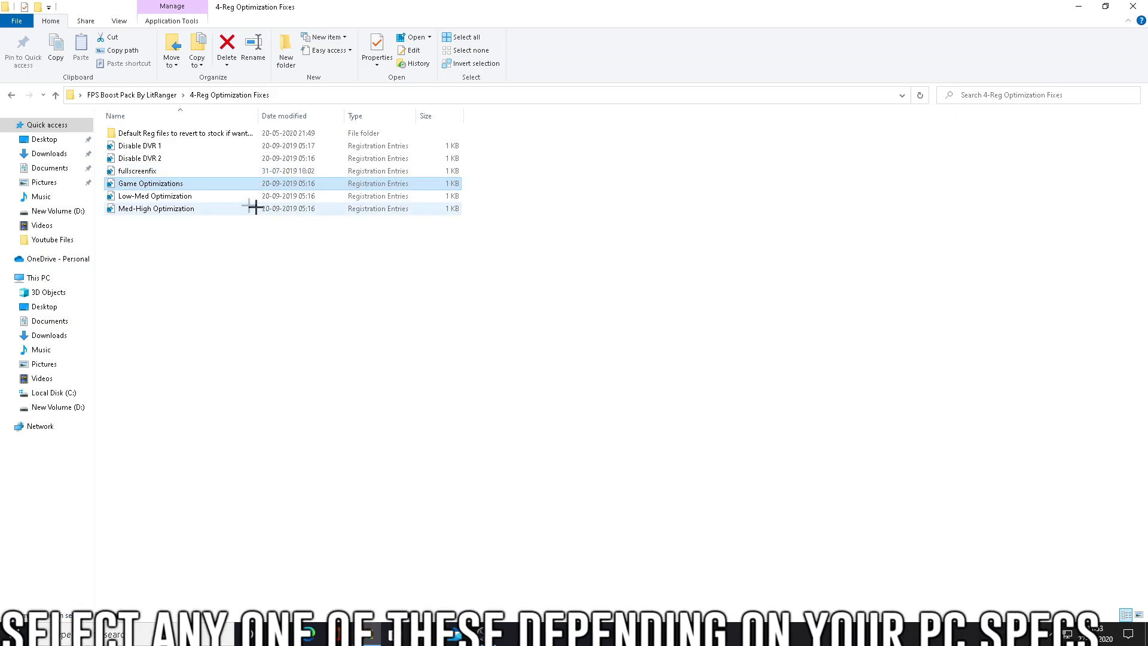
# Merge the Med-High Optimization file, the choice for high-end PCs, into the registry
pyautogui.click(198, 209)
pyautogui.moveTo(186, 220); pyautogui.dragTo(220, 238)
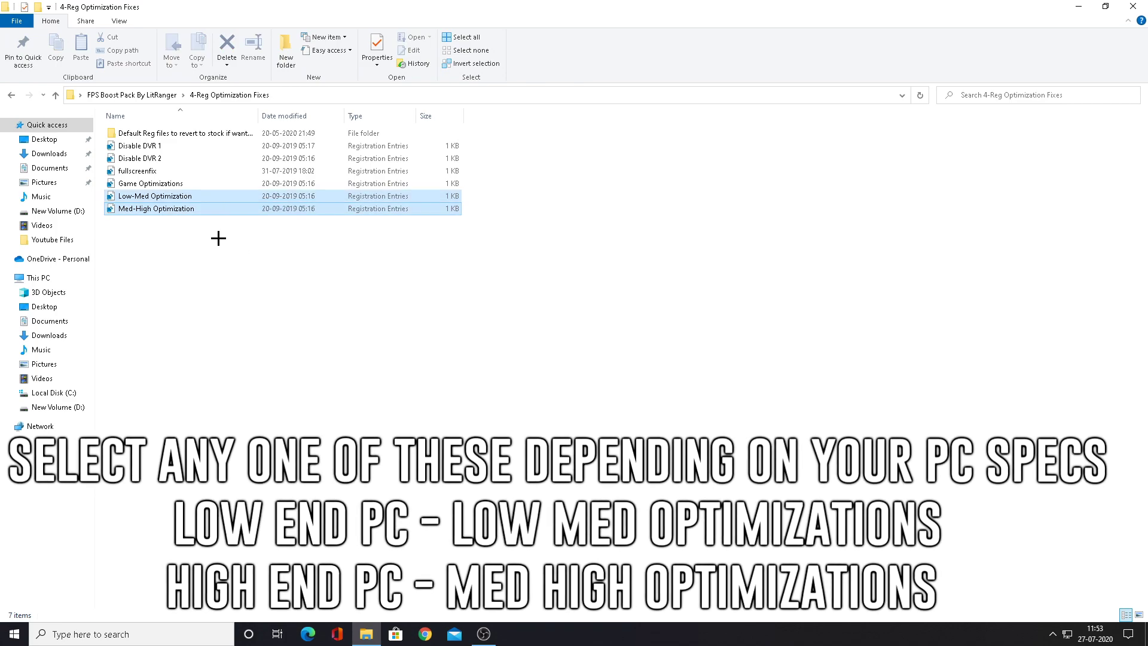
pyautogui.click(206, 218)
pyautogui.doubleClick(195, 210)
pyautogui.click(661, 334)
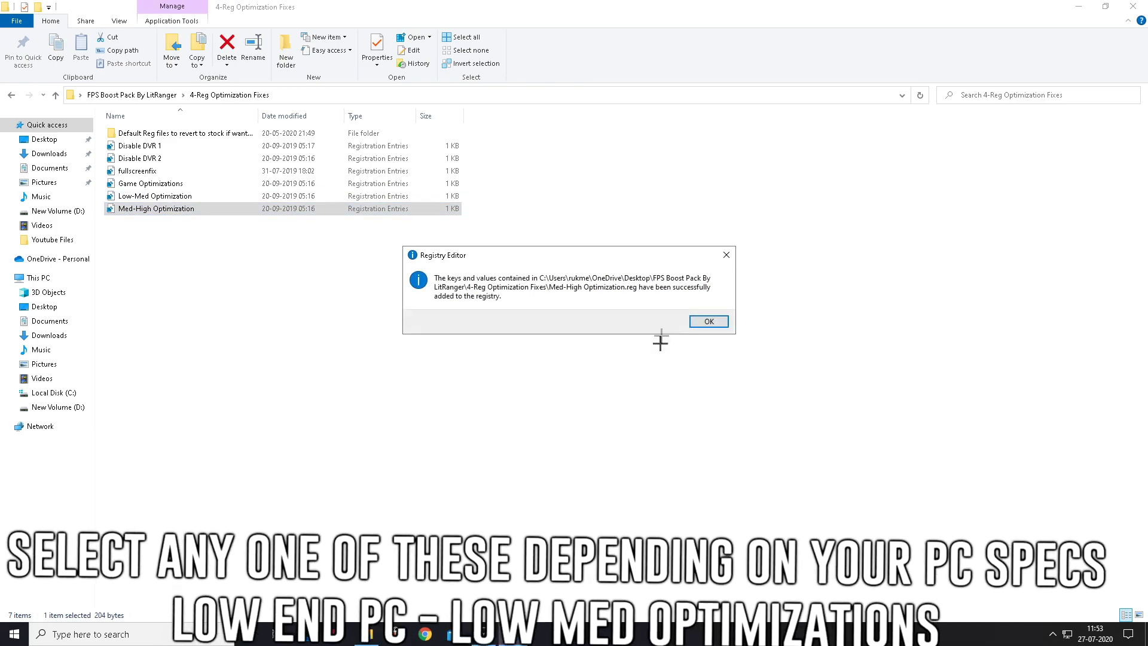
pyautogui.click(709, 321)
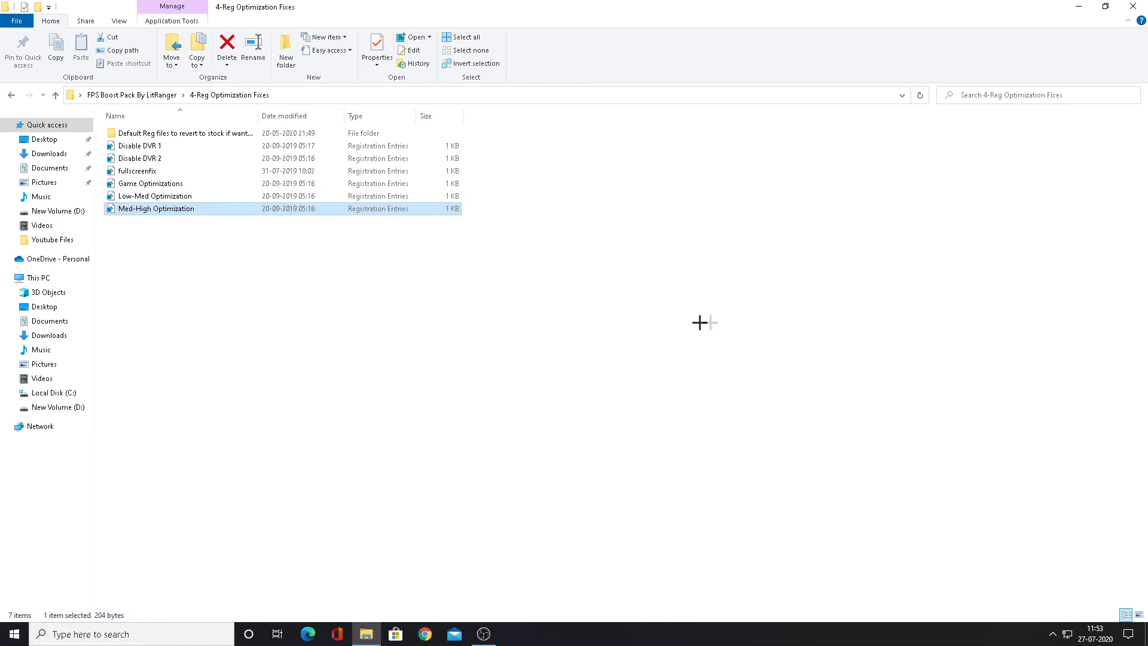
# Examine the files in the Default Reg files to revert to stock if wanted folder and return to the pack's main folder
pyautogui.click(593, 300)
pyautogui.moveTo(338, 257); pyautogui.dragTo(147, 141)
pyautogui.doubleClick(162, 134)
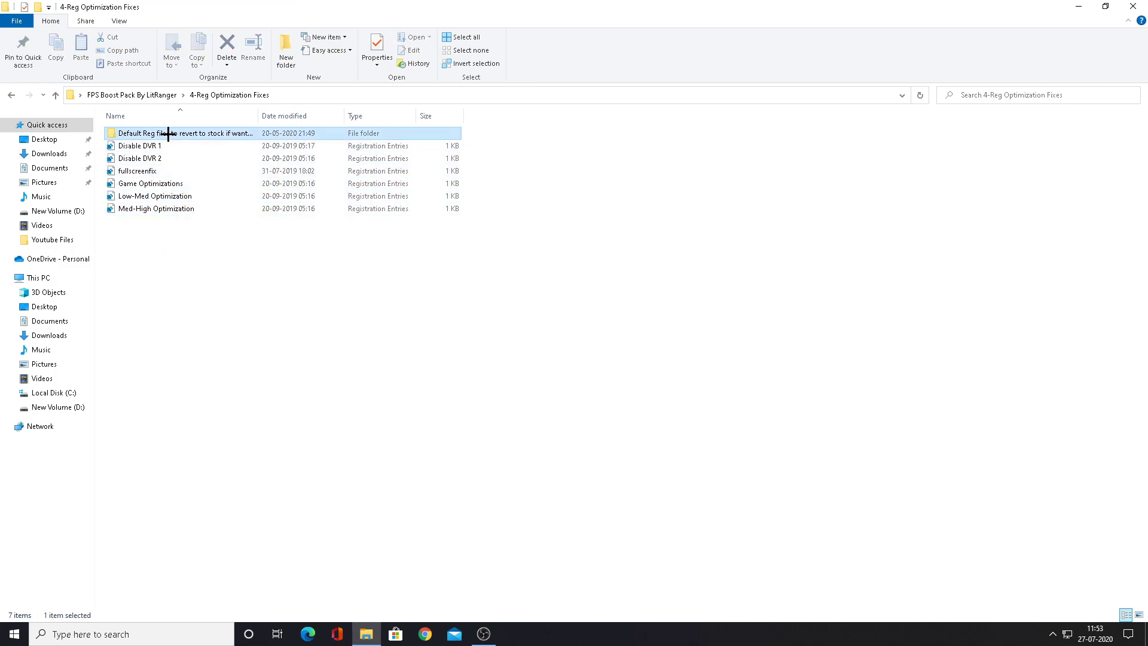
pyautogui.moveTo(206, 204); pyautogui.dragTo(198, 144)
pyautogui.moveTo(149, 248); pyautogui.dragTo(249, 251)
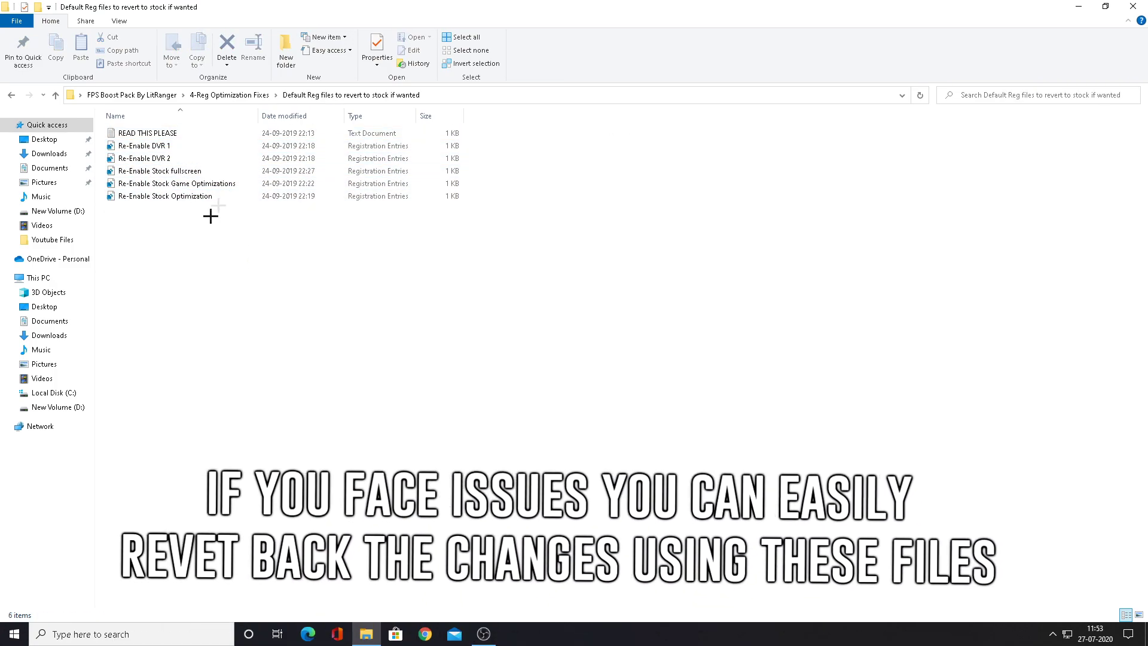
pyautogui.click(13, 94)
pyautogui.click(15, 95)
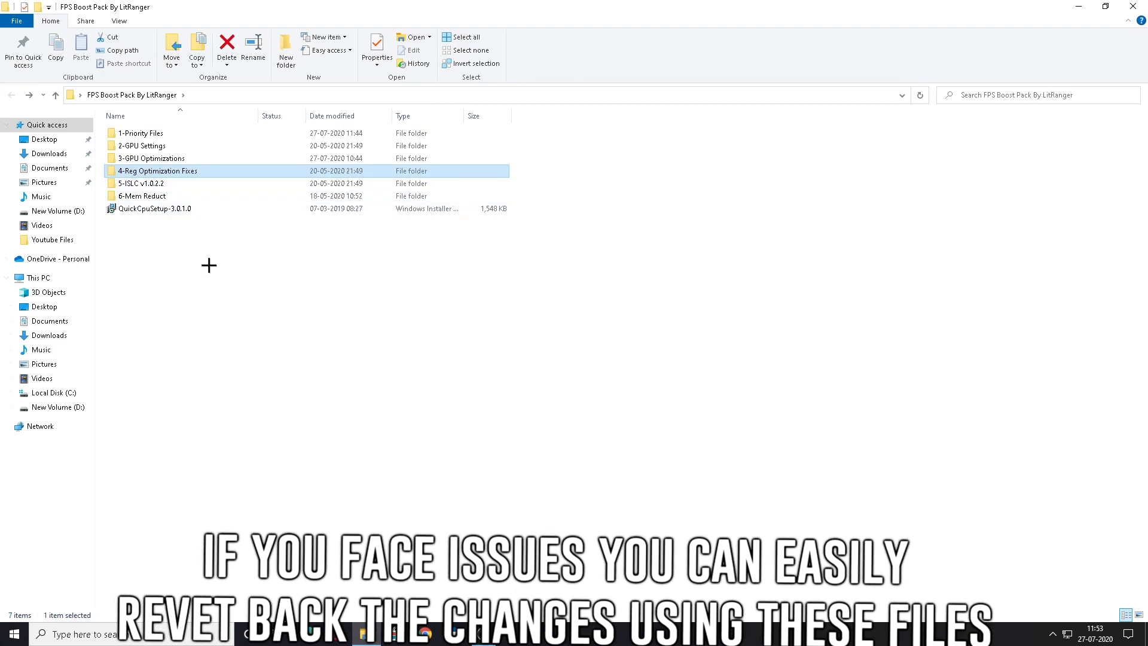
# Run Intelligent standby list cleaner ISLC from the 5-ISLC v1.0.2.2 folder and bring its window into clear view
pyautogui.click(210, 264)
pyautogui.doubleClick(192, 183)
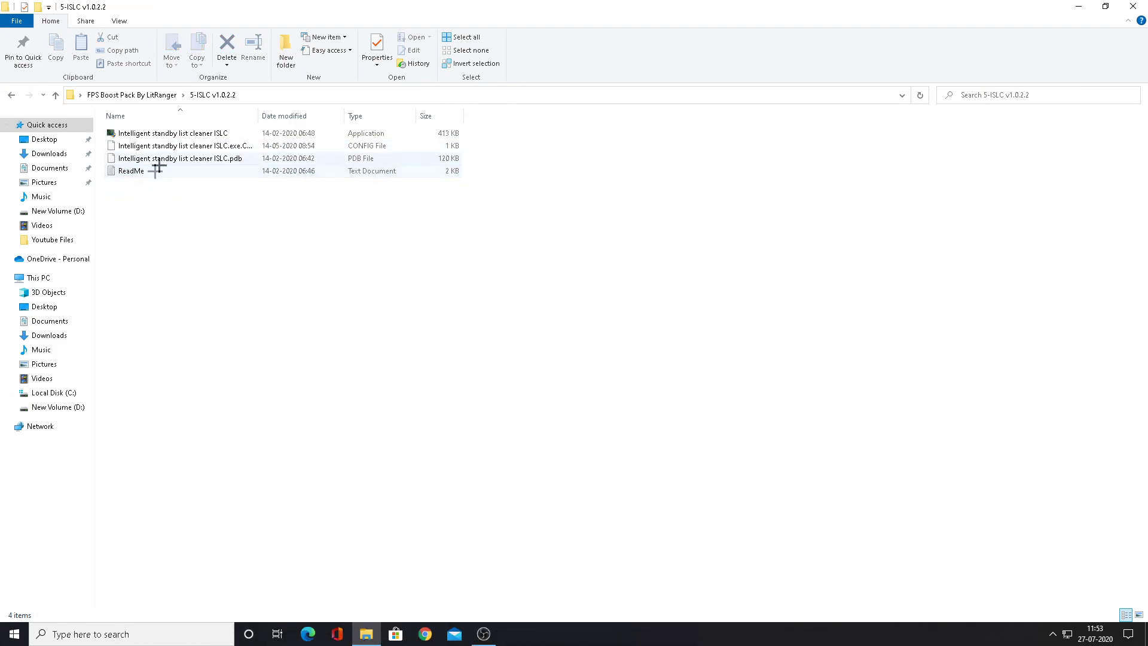
pyautogui.click(189, 132)
pyautogui.rightClick(190, 133)
pyautogui.click(222, 142)
pyautogui.doubleClick(1053, 635)
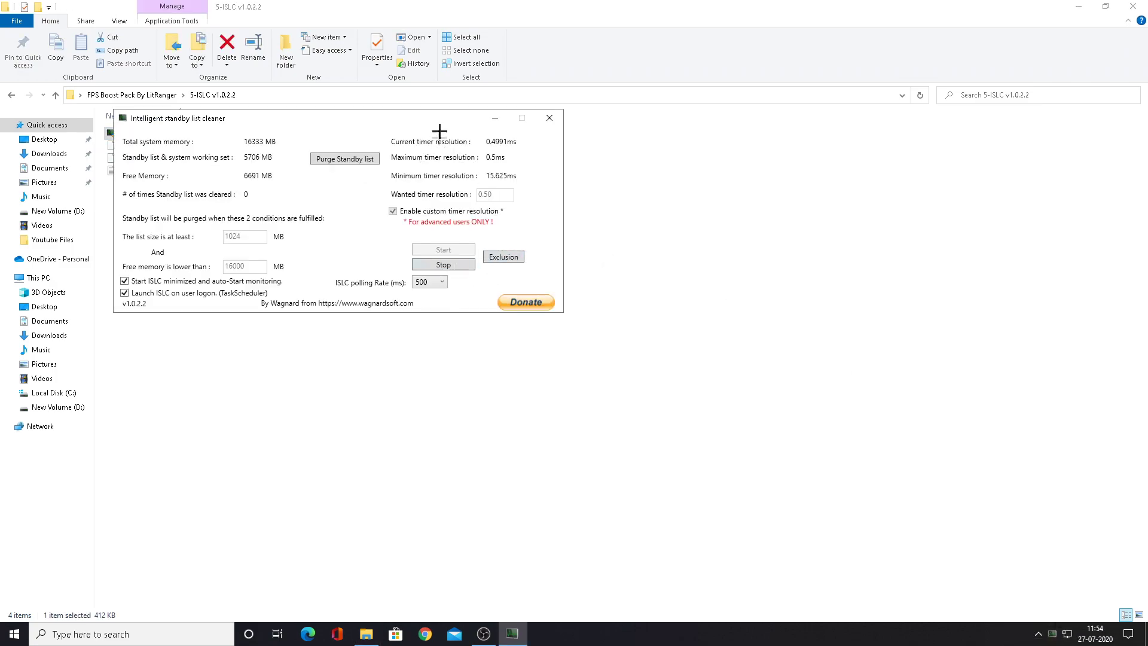
pyautogui.moveTo(500, 120); pyautogui.dragTo(648, 203)
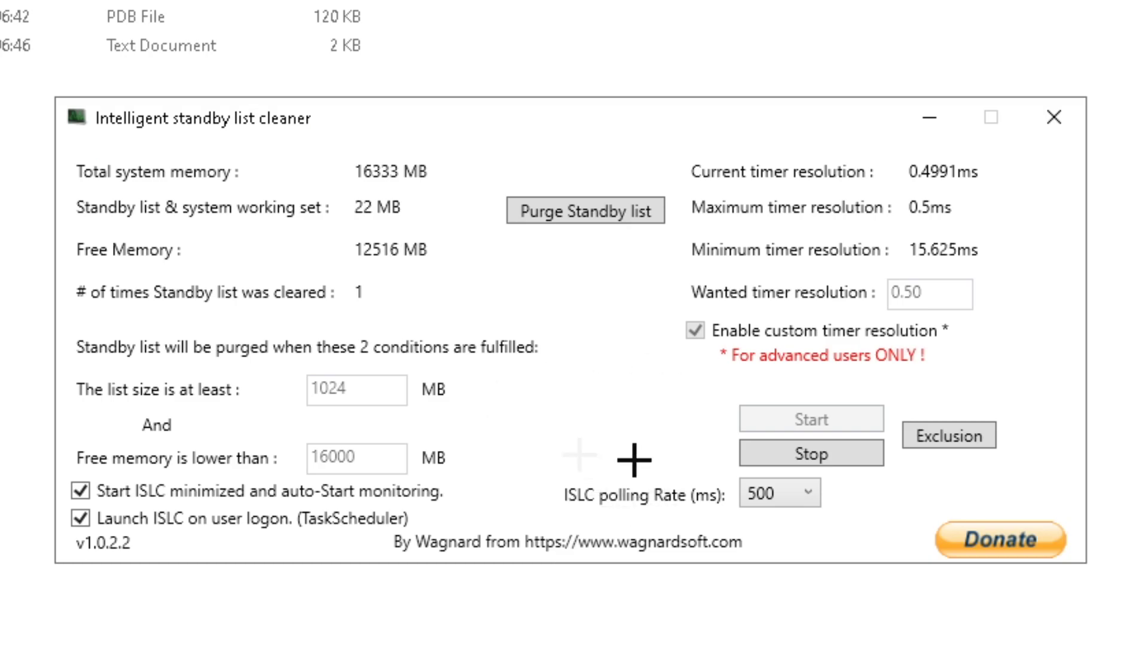
# Stop ISLC's monitoring and set the purge conditions to a list size of at least 1024 MB and free memory lower than 8000 MB
pyautogui.click(793, 458)
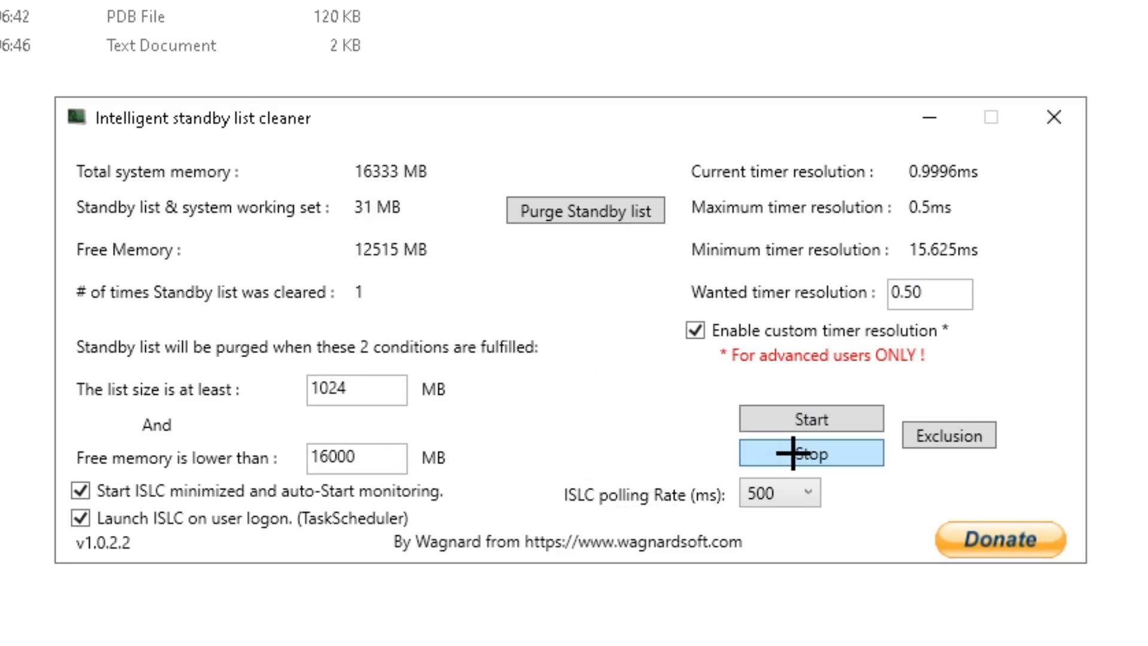
pyautogui.doubleClick(344, 387)
pyautogui.click(370, 390)
pyautogui.moveTo(370, 390); pyautogui.dragTo(256, 456)
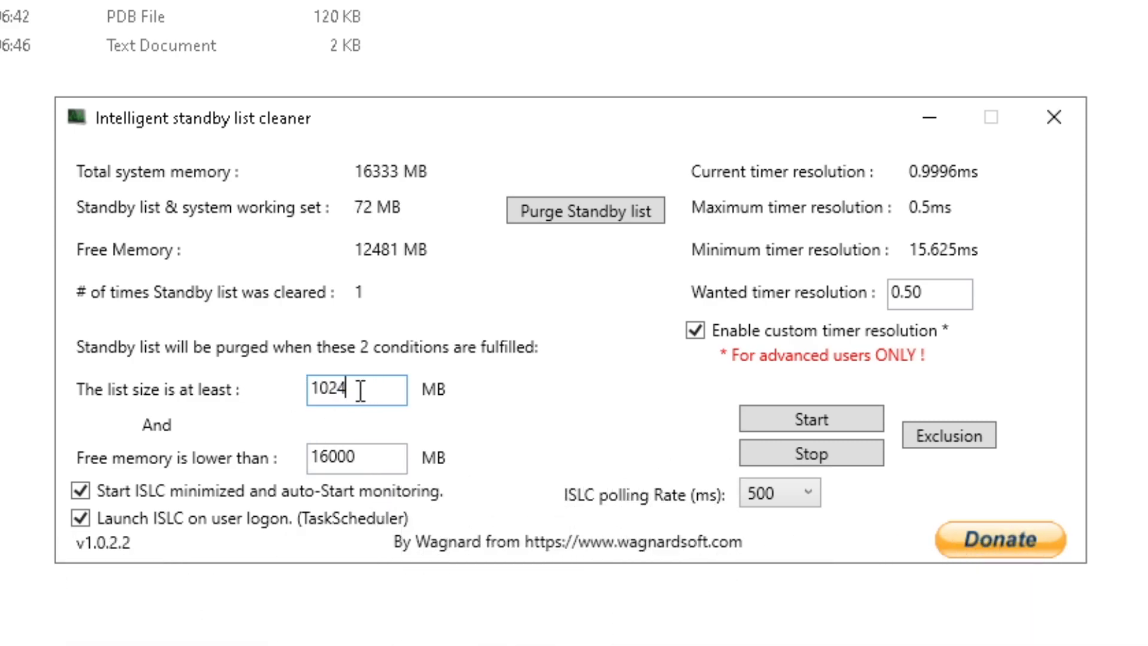
pyautogui.click(796, 461)
pyautogui.moveTo(349, 387); pyautogui.dragTo(261, 361)
pyautogui.moveTo(371, 460); pyautogui.dragTo(299, 460)
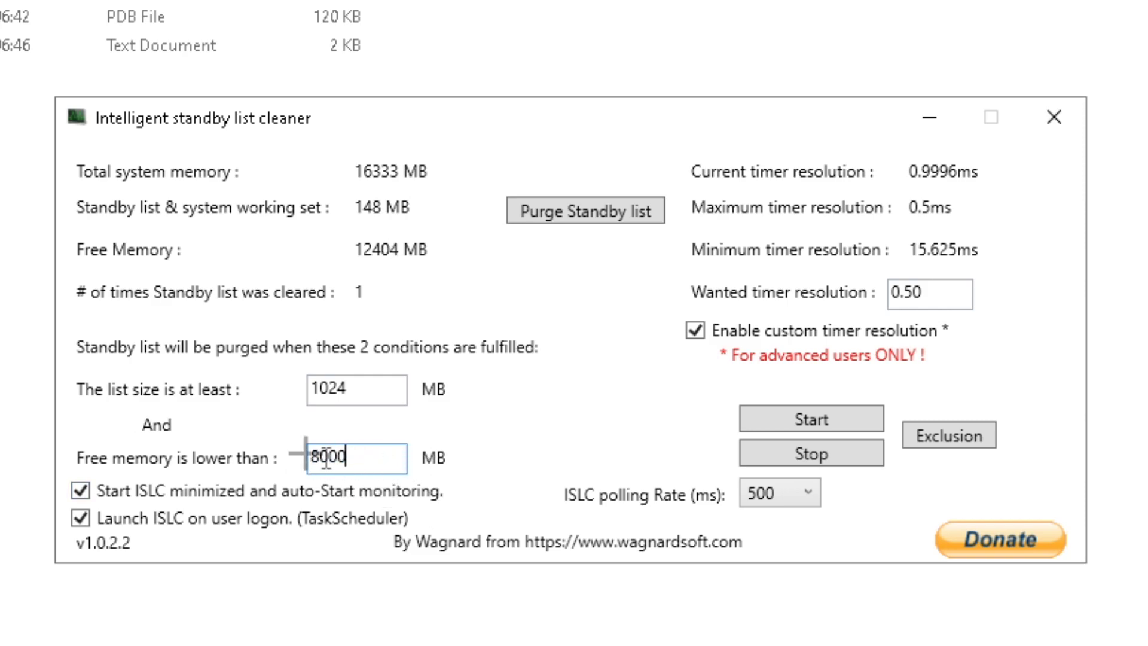
# Calculate 16000 ÷ 2 in Calculator to check the free memory threshold against half the RAM, and close Calculator
pyautogui.click(164, 629)
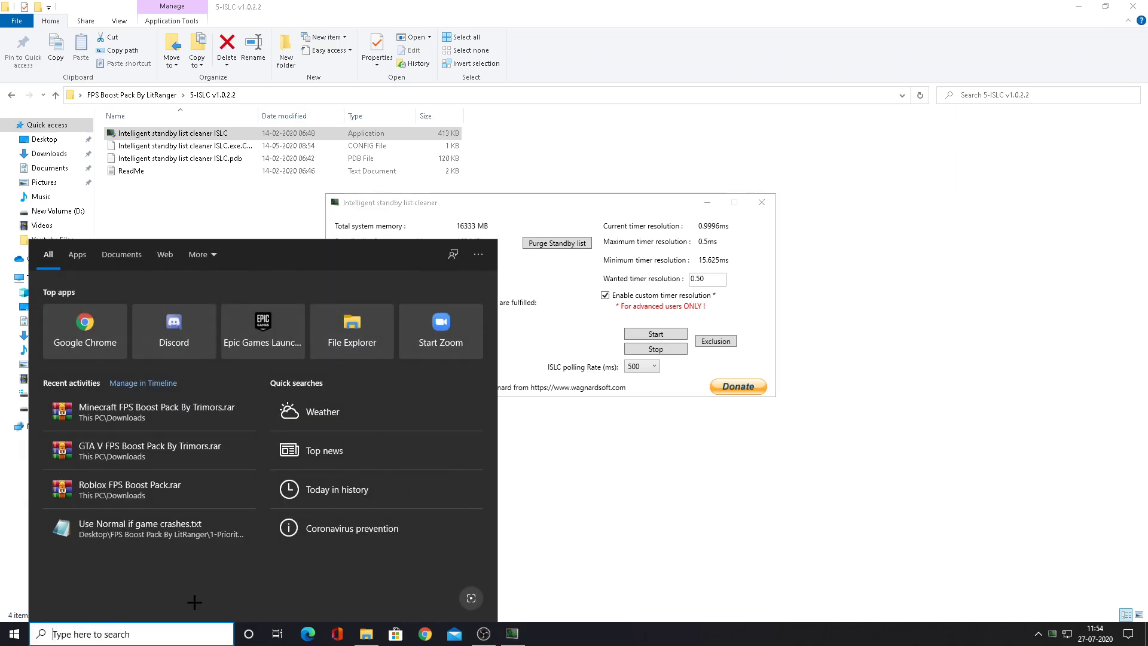
pyautogui.write('calc')
pyautogui.press('Return')
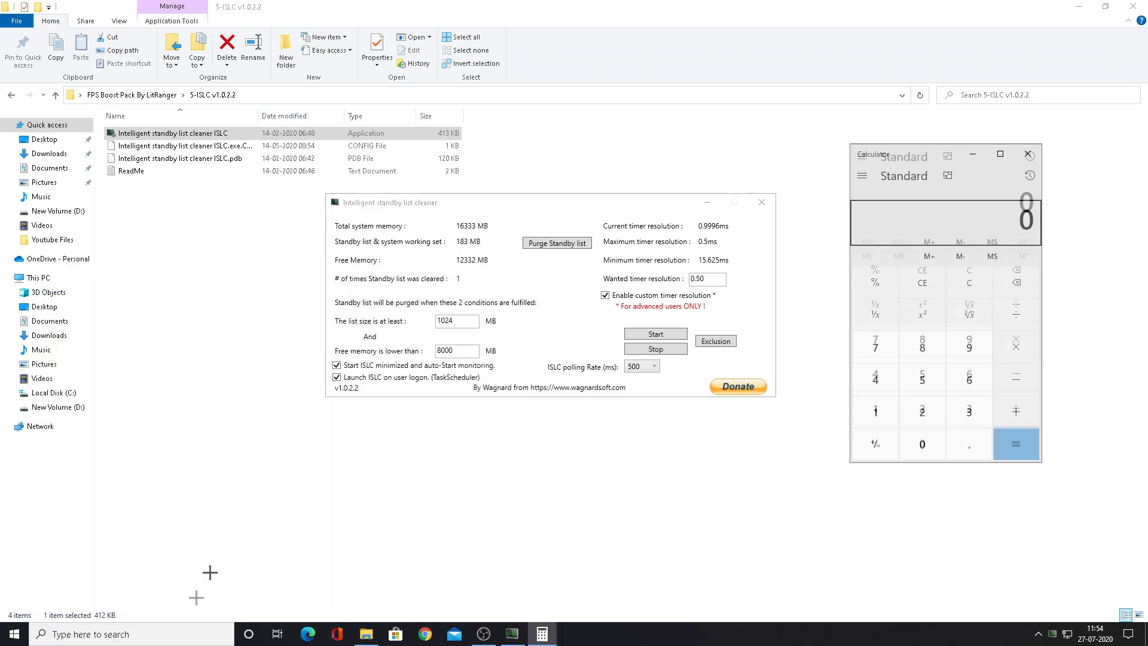
pyautogui.click(875, 412)
pyautogui.click(970, 380)
pyautogui.doubleClick(923, 445)
pyautogui.click(922, 444)
pyautogui.click(1016, 314)
pyautogui.click(922, 412)
pyautogui.click(1016, 445)
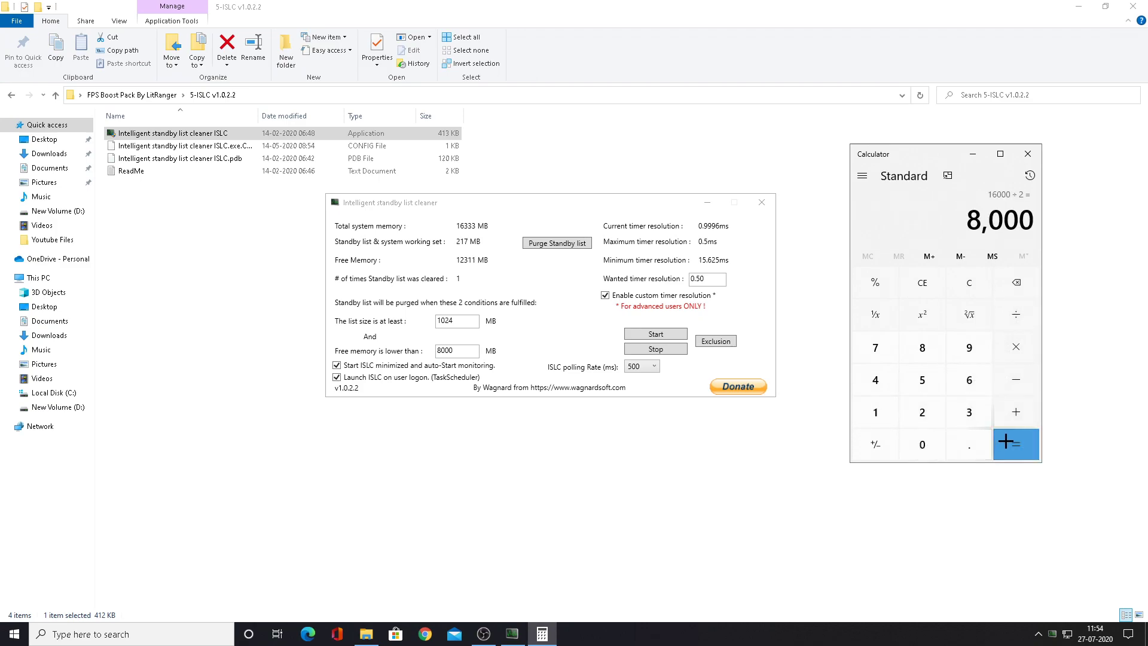
pyautogui.moveTo(965, 220); pyautogui.dragTo(1010, 221)
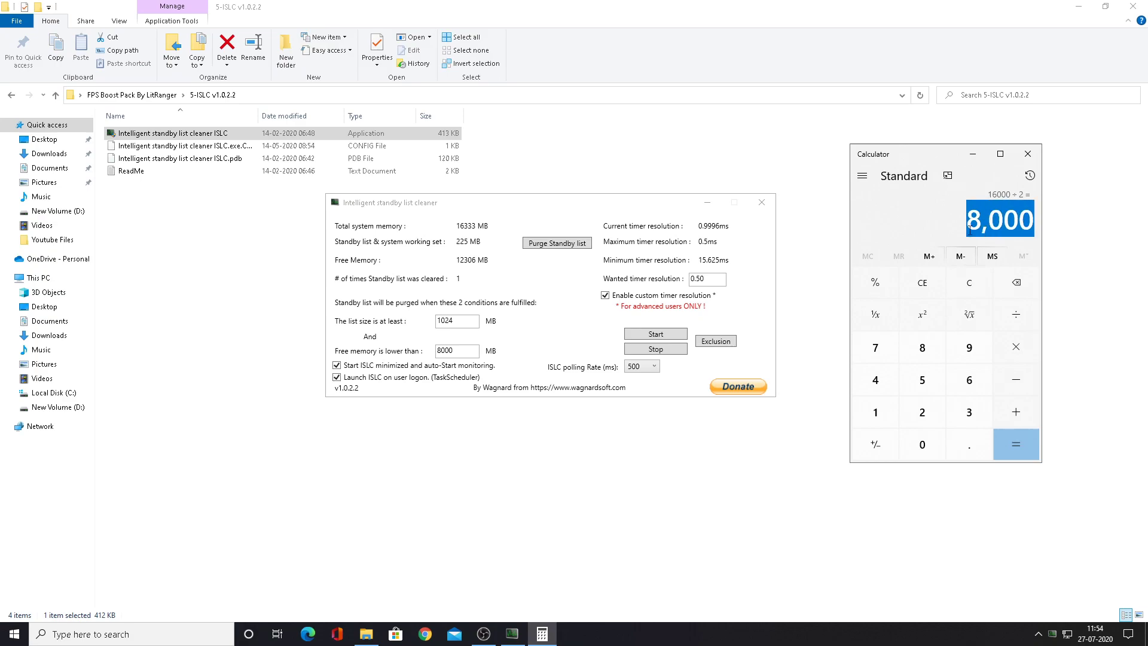
pyautogui.click(458, 351)
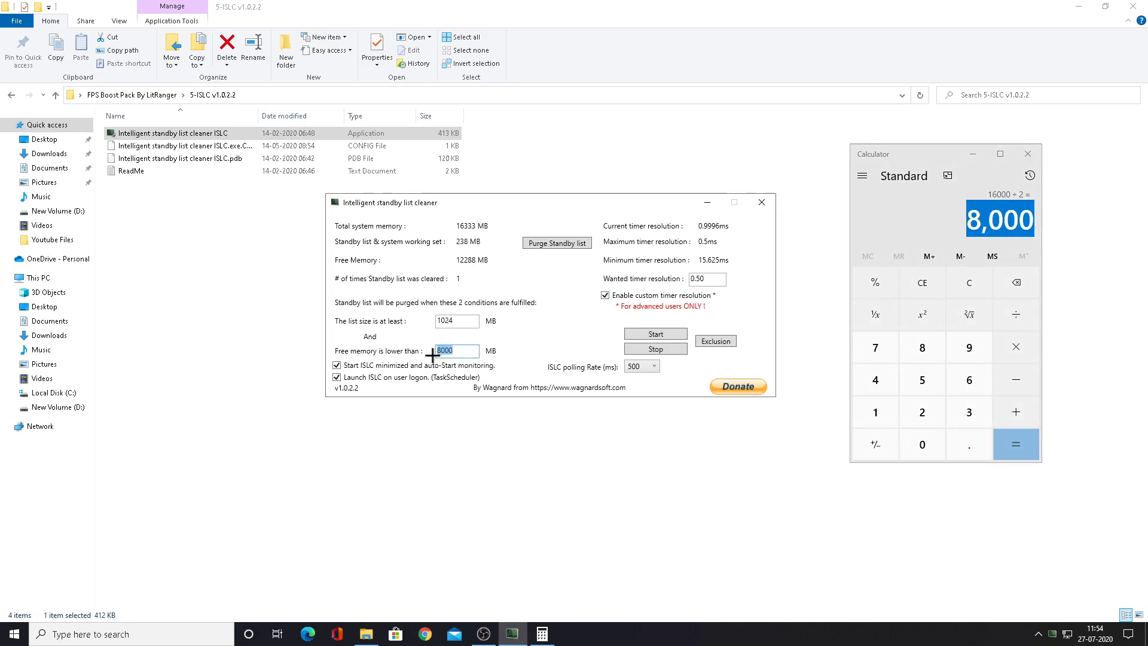
pyautogui.click(1025, 155)
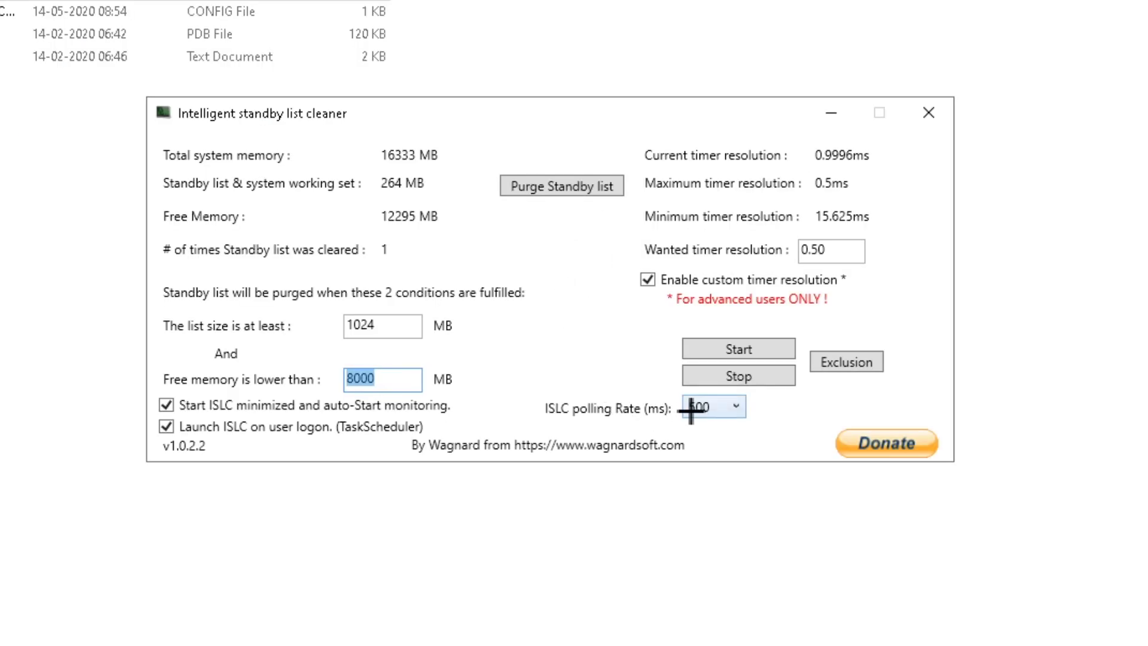
# Set the ISLC polling rate to 10000 ms and keep custom timer resolution enabled with a wanted value of 0.50
pyautogui.click(692, 410)
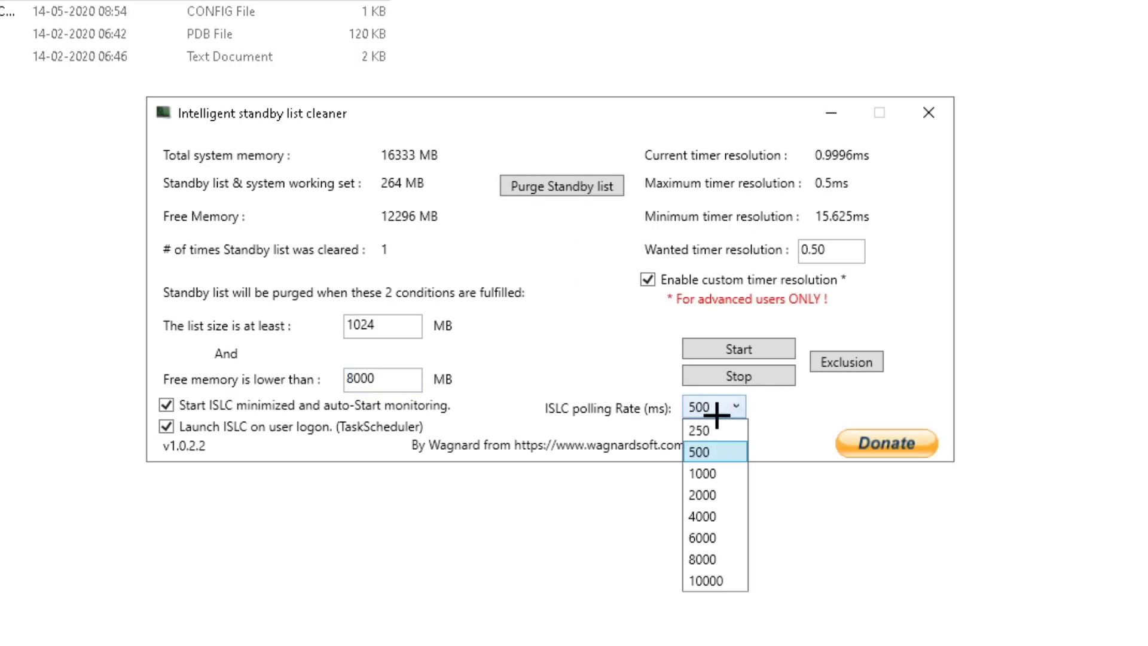
pyautogui.click(733, 578)
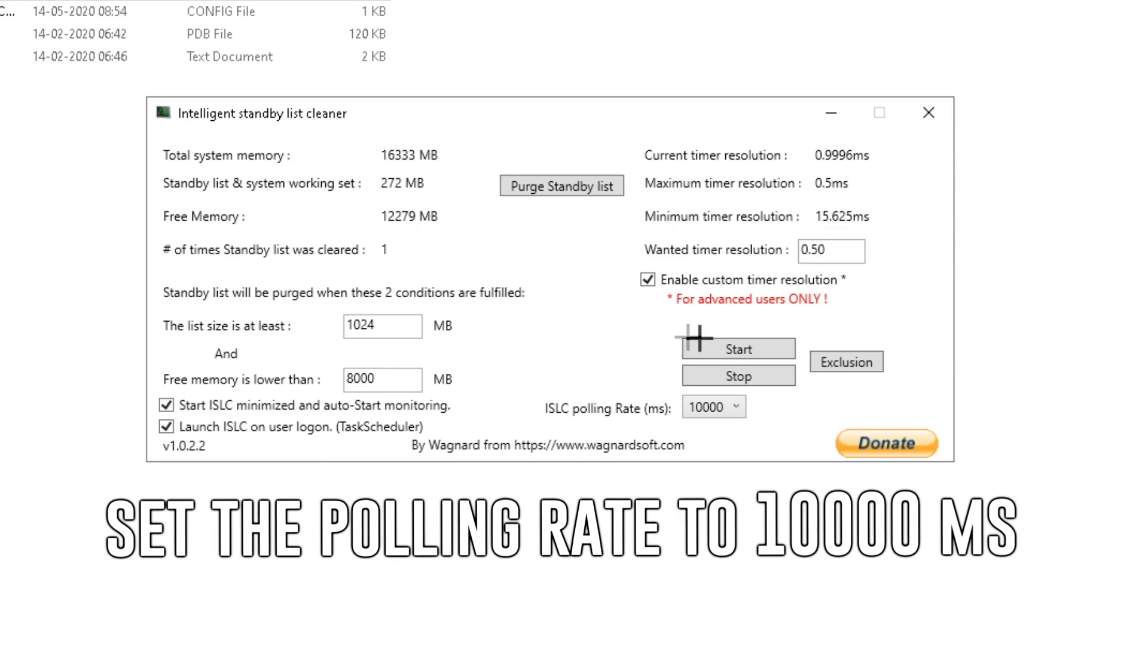
pyautogui.click(697, 280)
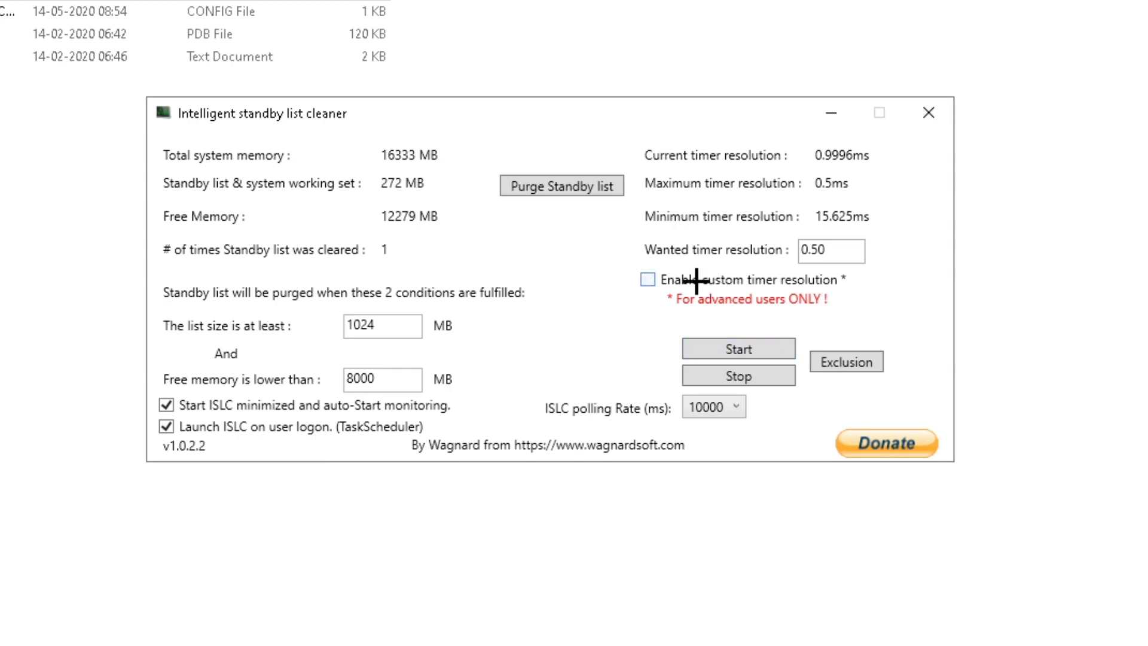
pyautogui.doubleClick(829, 249)
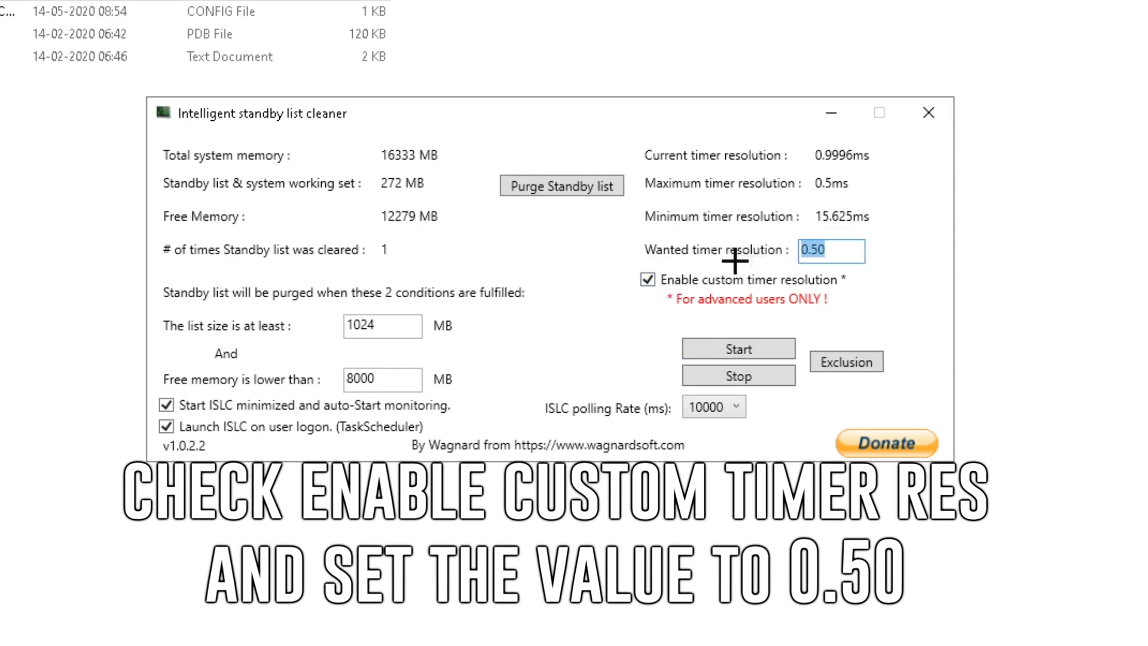
# Start ISLC monitoring with its window minimized and return to the FPS boost pack's main folder
pyautogui.click(724, 346)
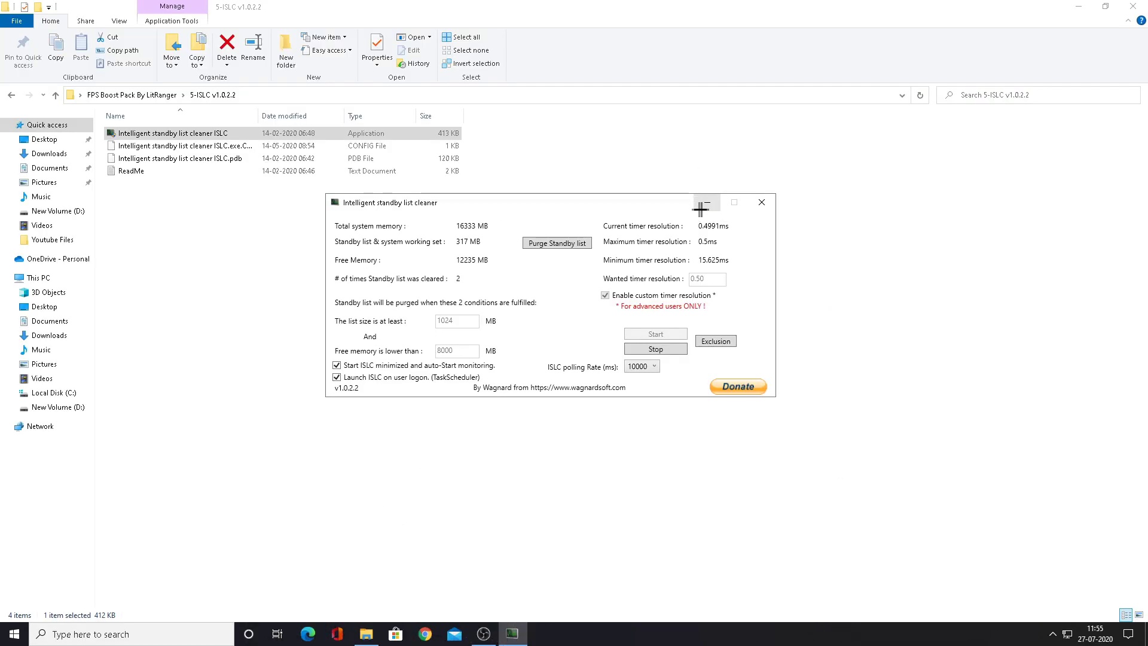
pyautogui.click(703, 203)
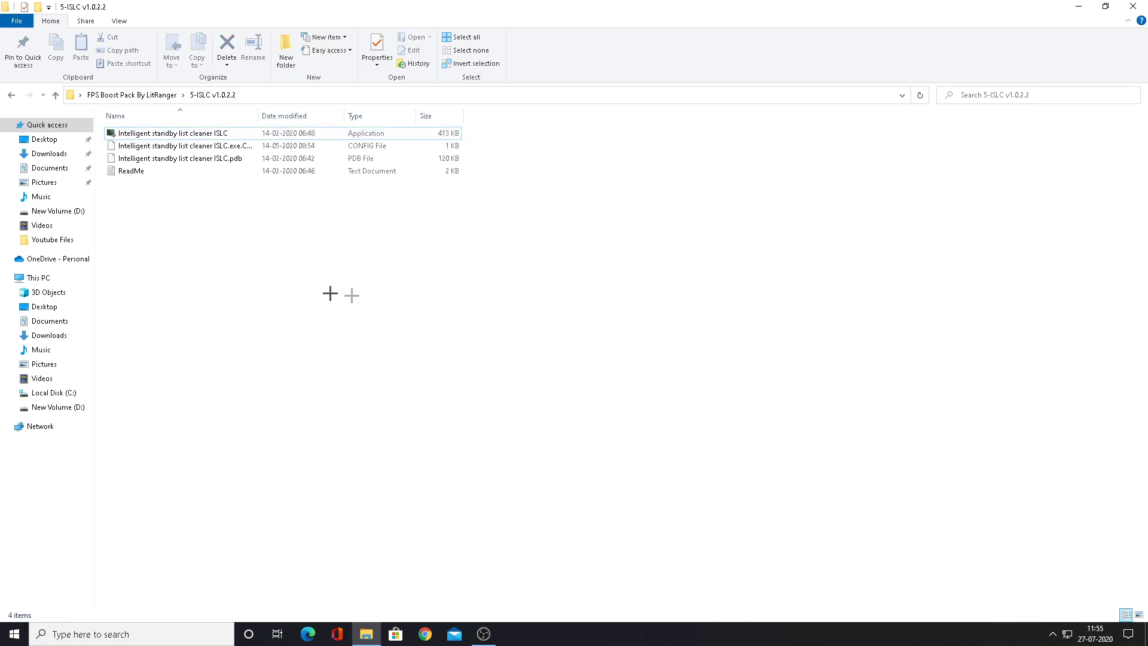
pyautogui.click(10, 95)
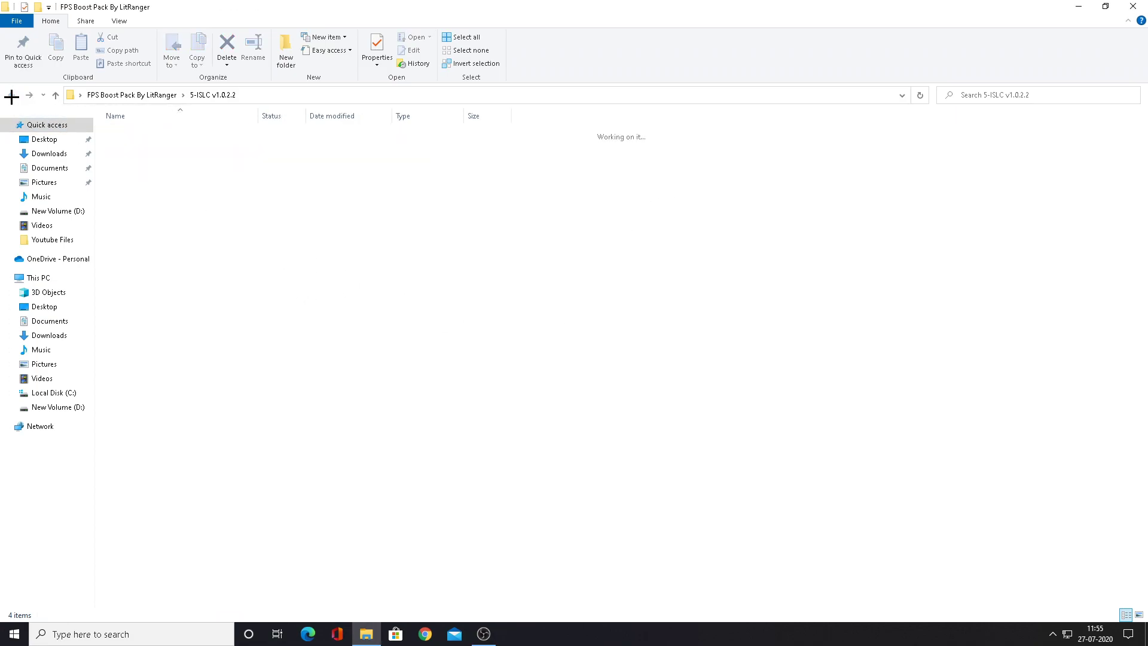
# Install Mem Reduct from the memreduct-3.3.5-setup file in the 6-Mem Reduct folder with the default options and run it
pyautogui.doubleClick(202, 196)
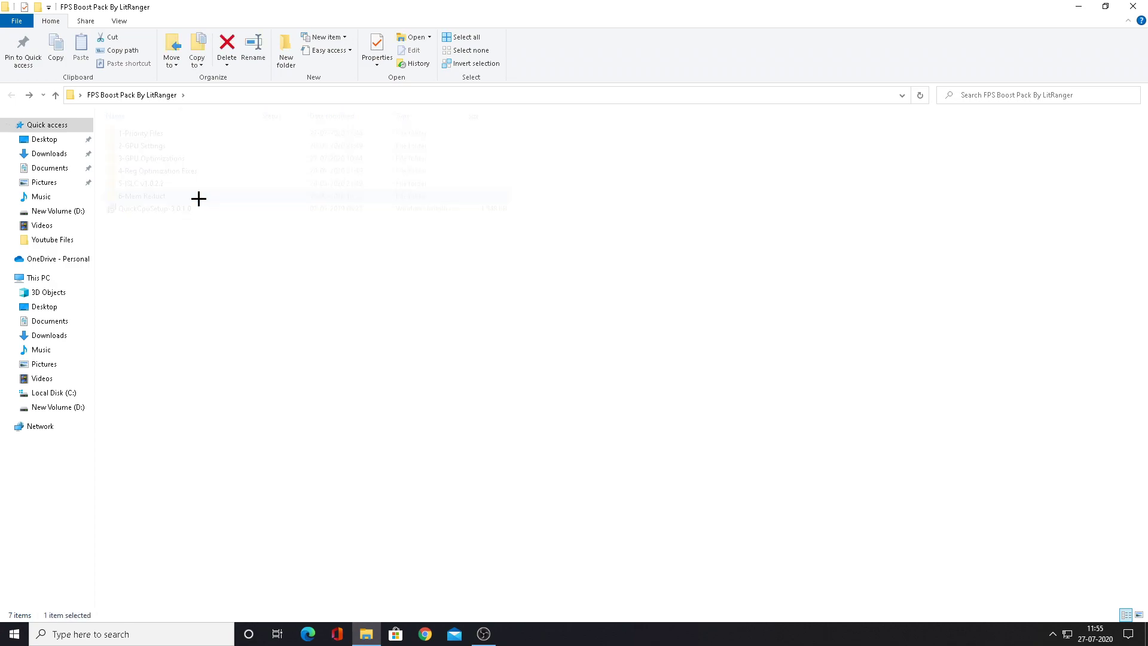
pyautogui.doubleClick(190, 134)
pyautogui.click(657, 414)
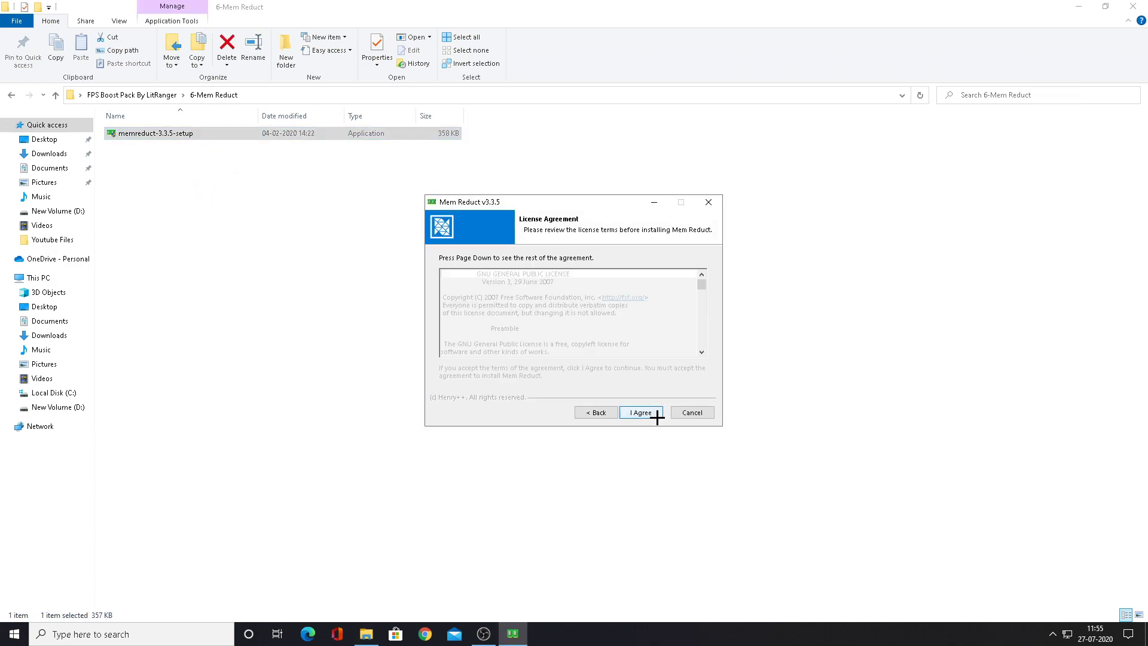
pyautogui.click(656, 413)
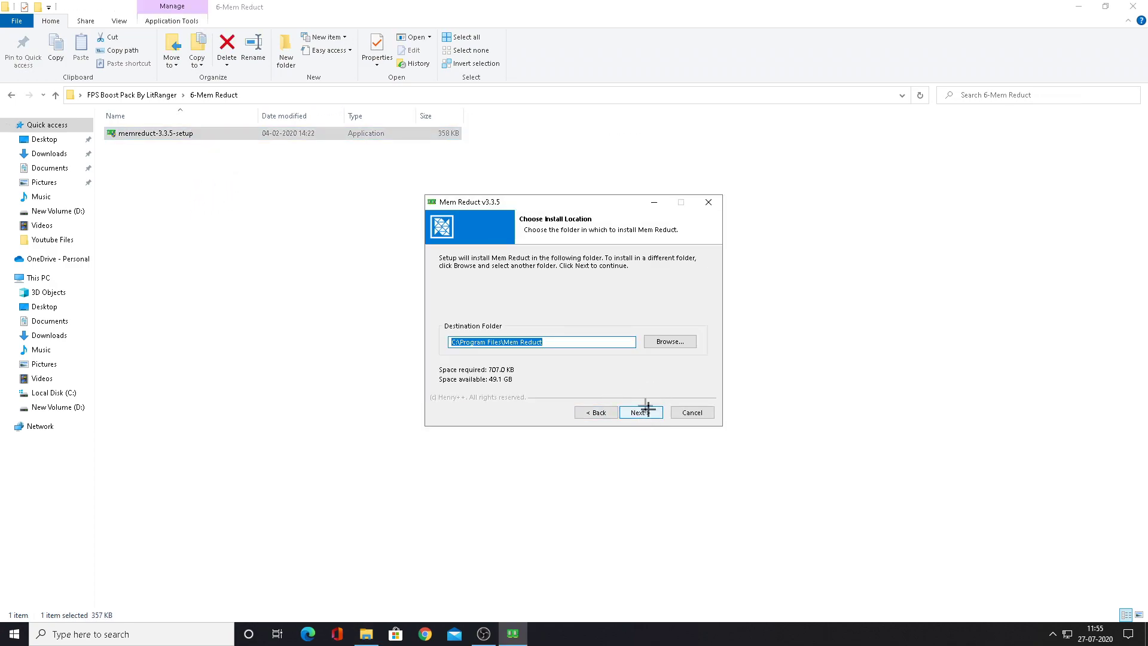
pyautogui.click(645, 414)
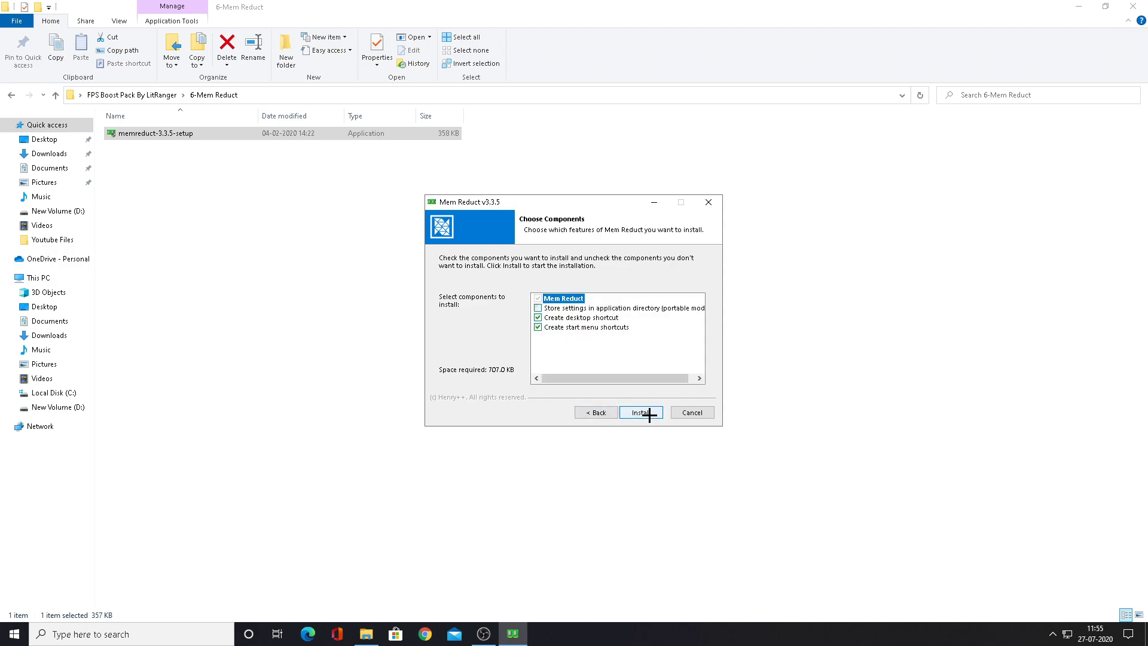
pyautogui.click(650, 414)
pyautogui.click(641, 412)
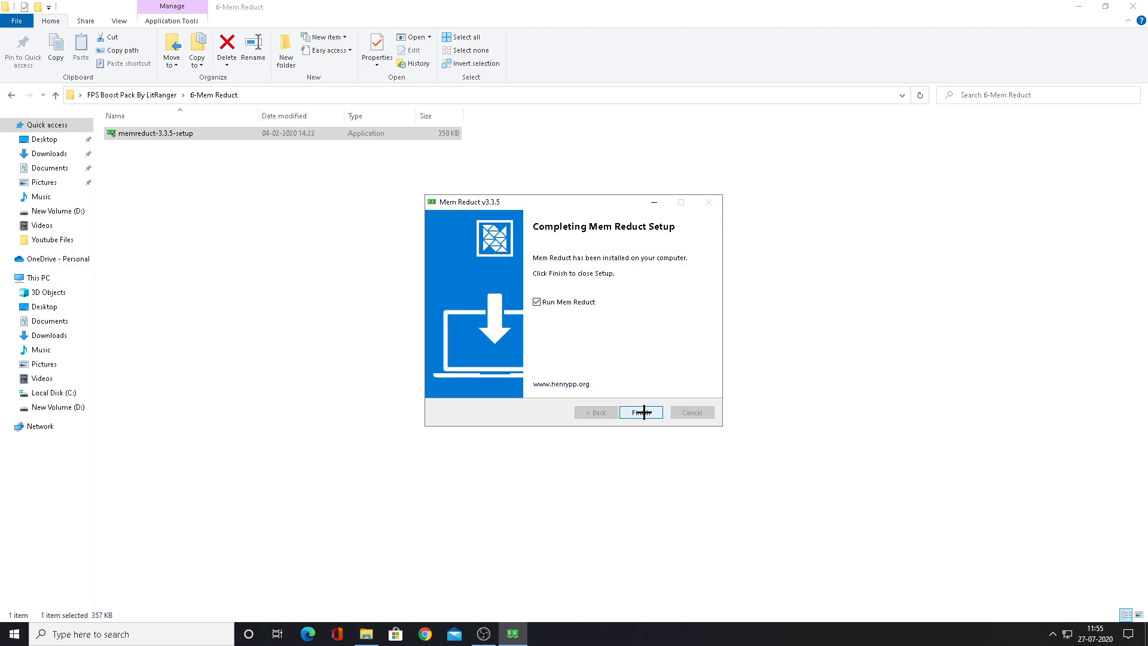
pyautogui.click(641, 411)
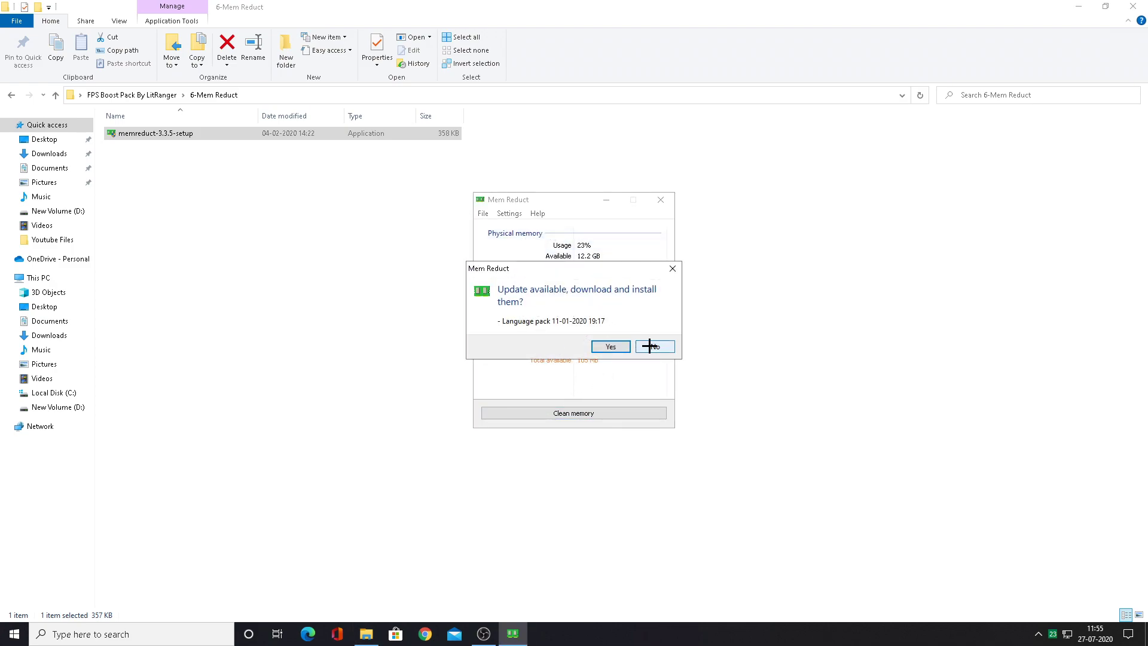
# Decline the language pack update, clean the memory with Mem Reduct, and close it to return to the boost pack's main folder
pyautogui.click(650, 346)
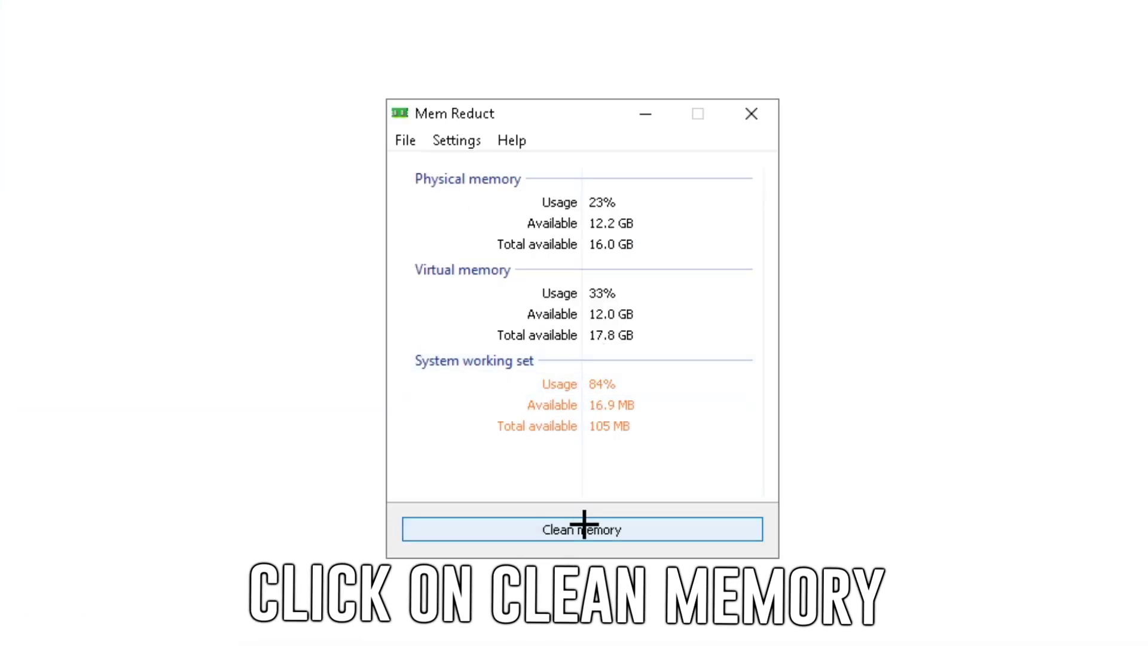
pyautogui.click(585, 524)
pyautogui.click(649, 372)
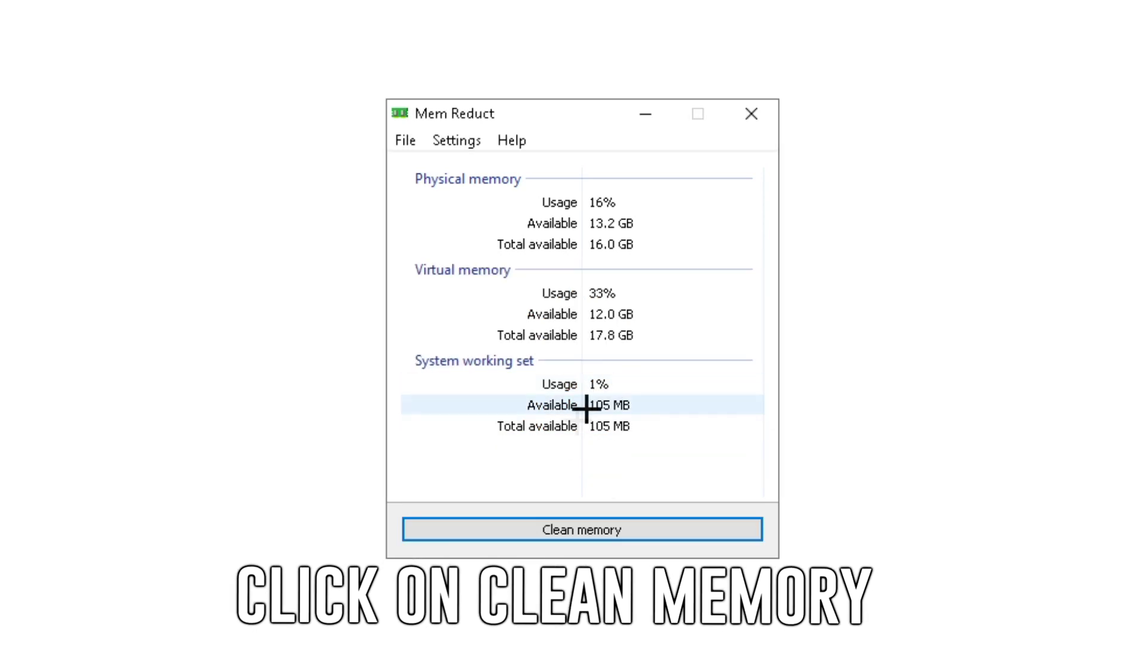
pyautogui.click(628, 383)
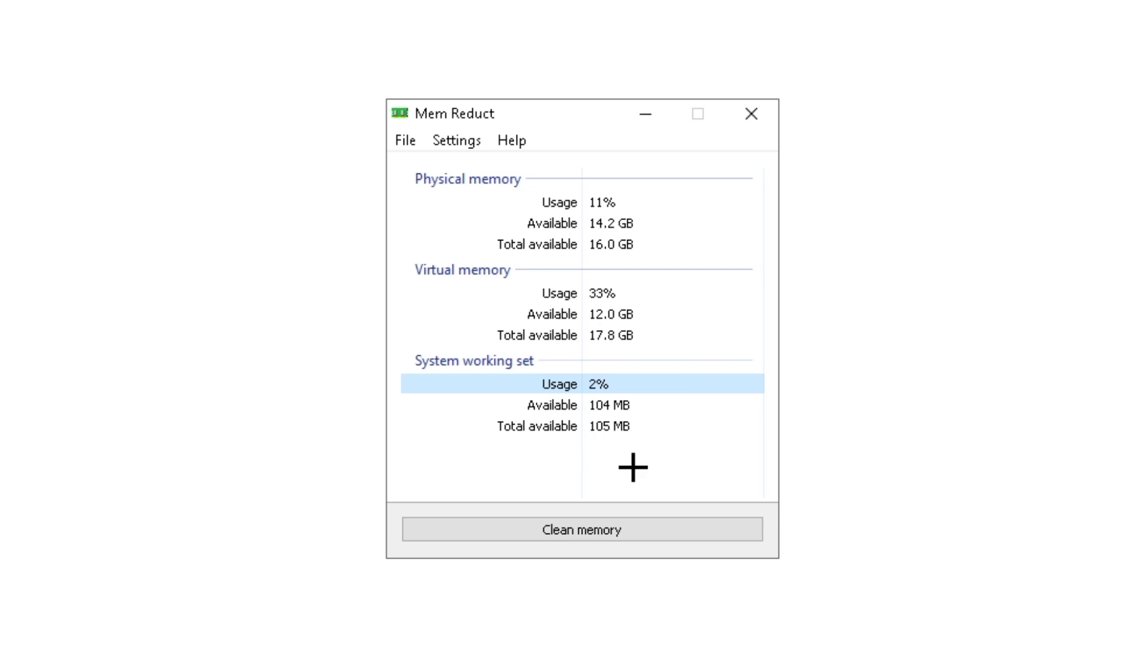
pyautogui.click(752, 114)
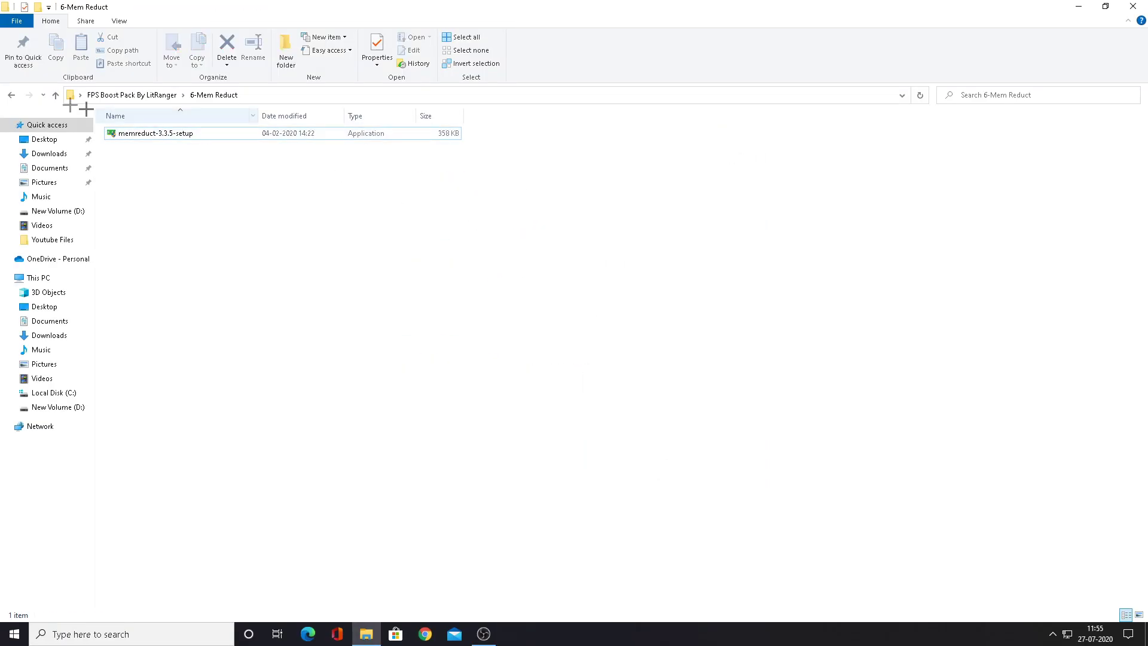
pyautogui.click(11, 94)
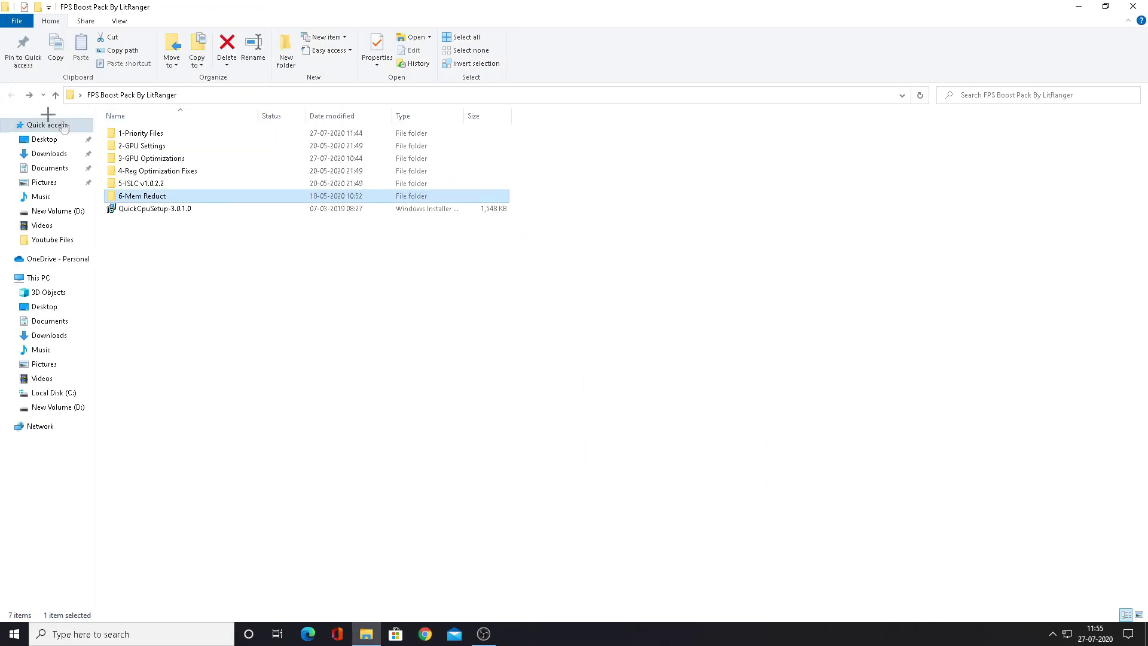
# Install Quick CPU from QuickCpuSetup-3.0.1.0, accepting the license agreement, and launch it
pyautogui.doubleClick(179, 209)
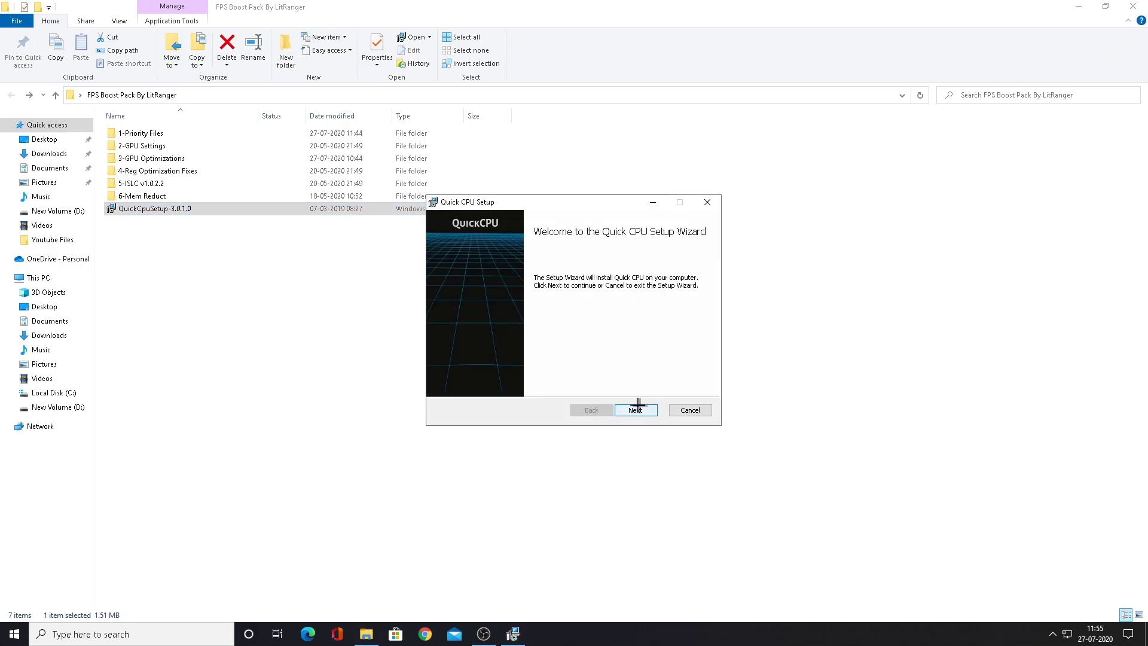
pyautogui.click(627, 410)
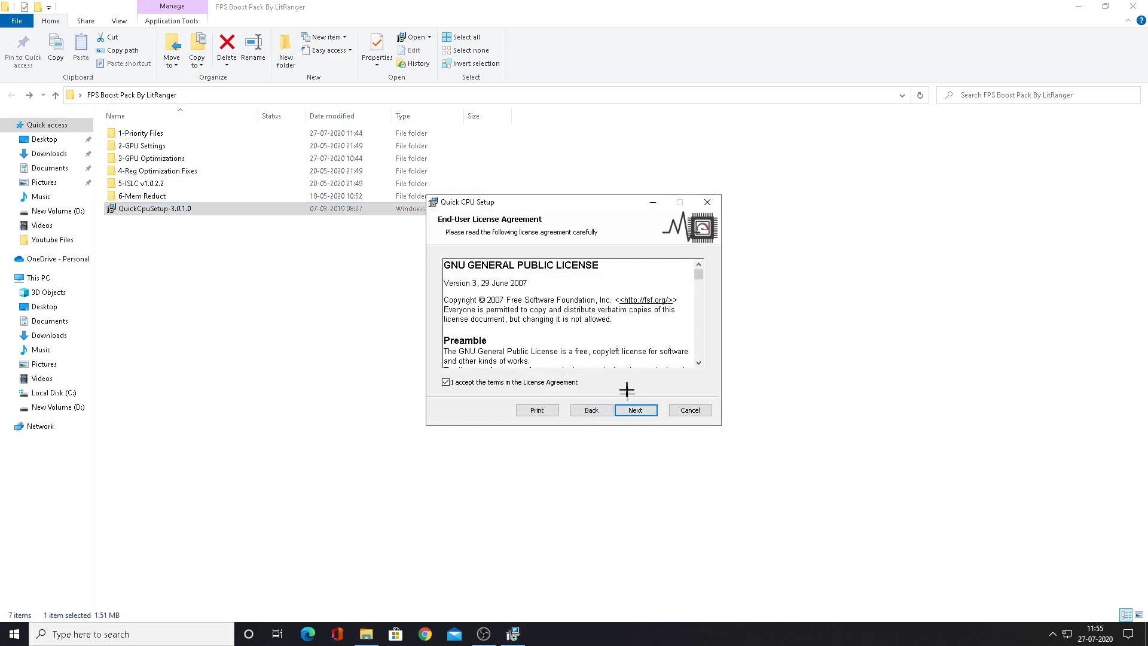
pyautogui.click(634, 410)
pyautogui.click(647, 415)
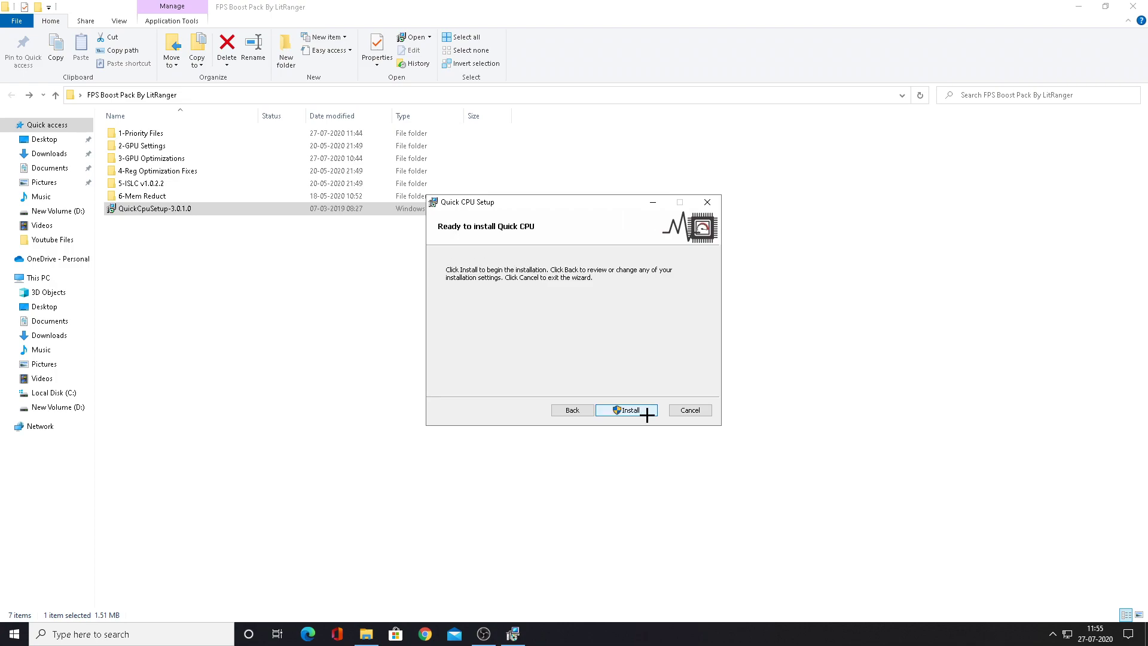
pyautogui.click(644, 410)
pyautogui.click(636, 411)
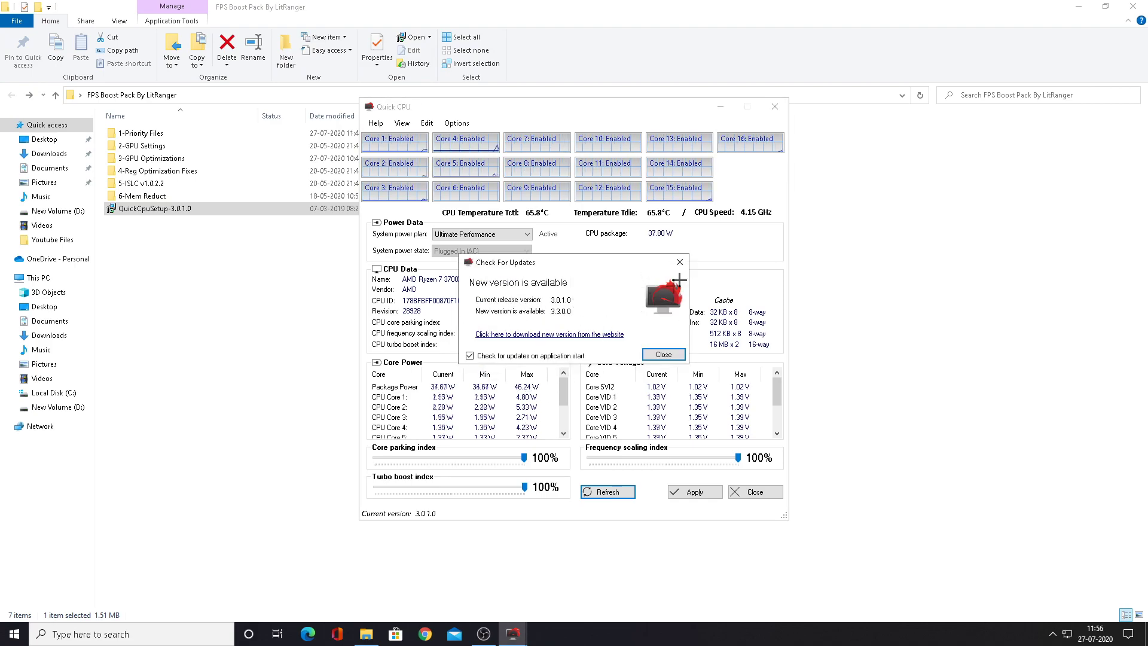
# Dismiss the Quick CPU update notice and apply the Ultimate Performance plan with core parking, frequency scaling and turbo boost at 100%
pyautogui.click(677, 265)
pyautogui.click(504, 236)
pyautogui.click(495, 242)
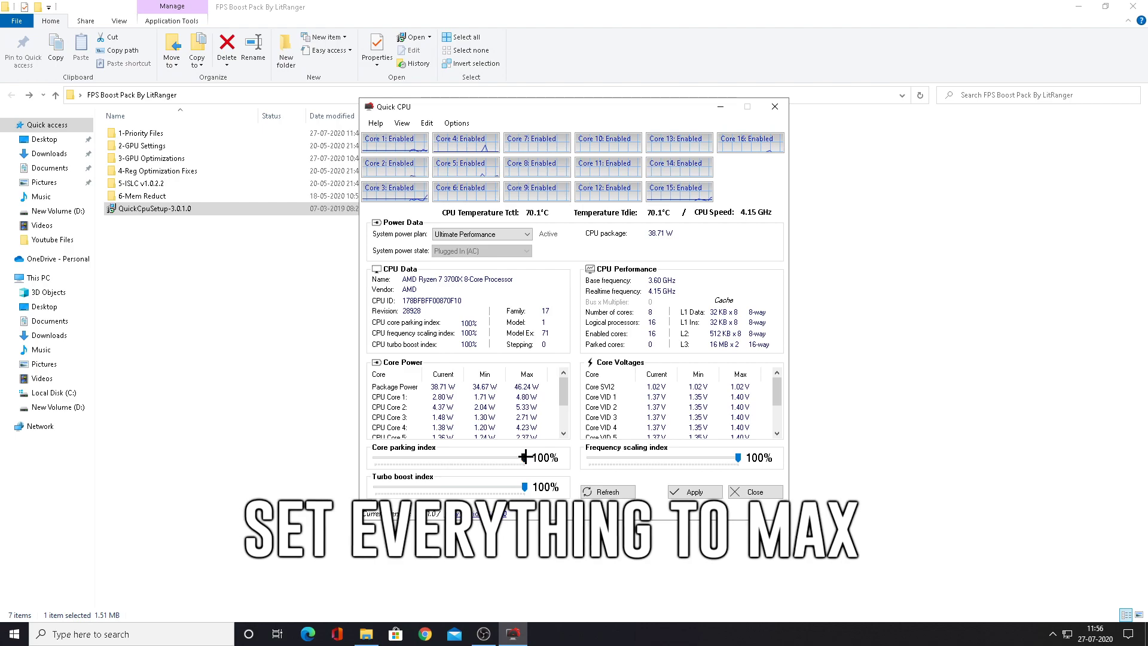
pyautogui.moveTo(524, 486); pyautogui.dragTo(411, 482)
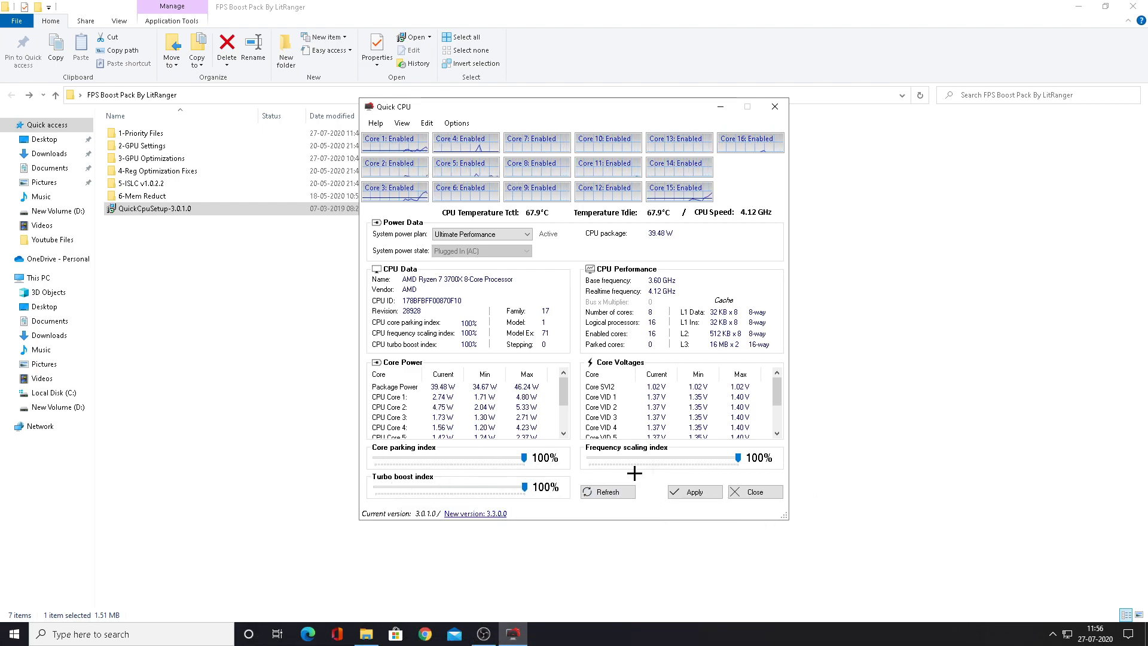
pyautogui.moveTo(740, 457); pyautogui.dragTo(710, 468)
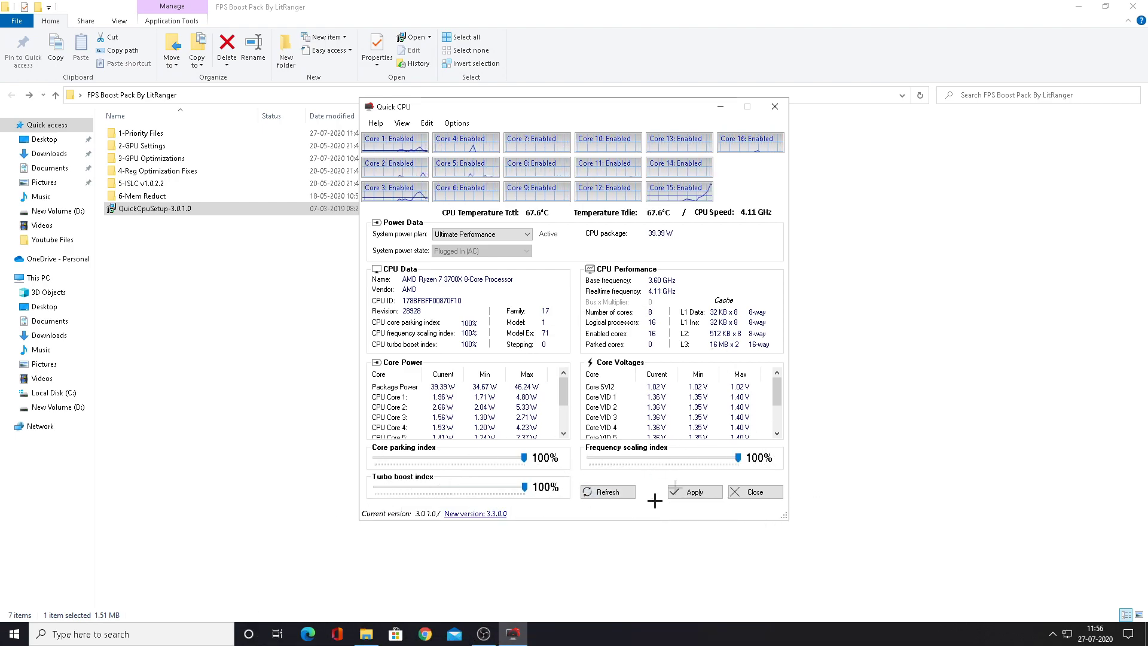
pyautogui.click(694, 492)
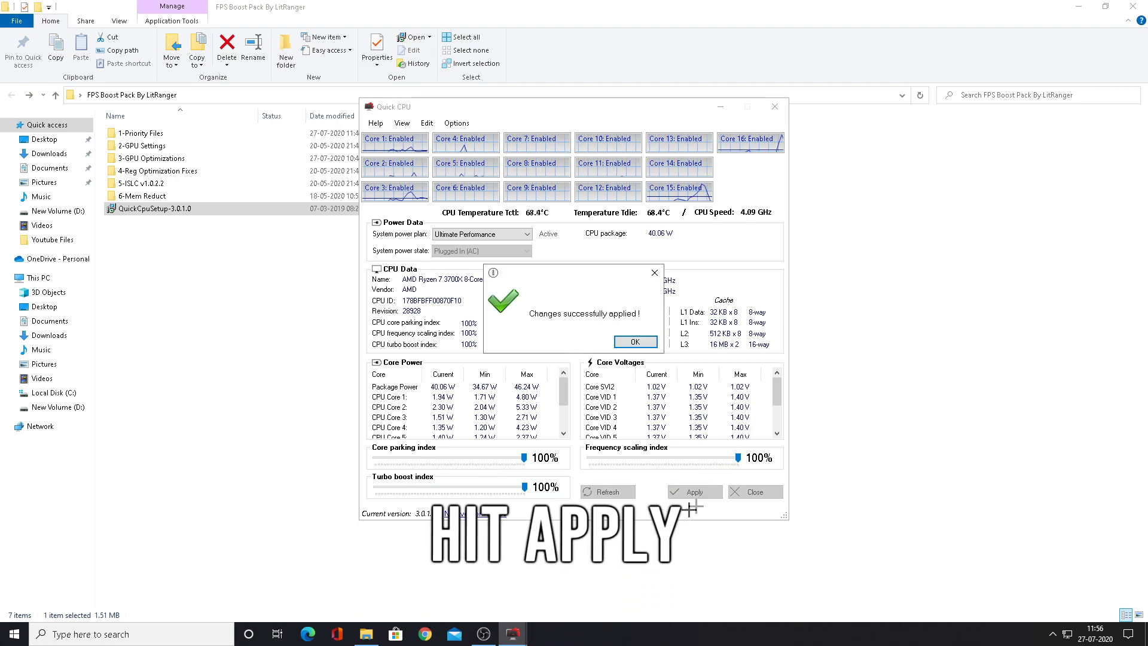
pyautogui.click(634, 342)
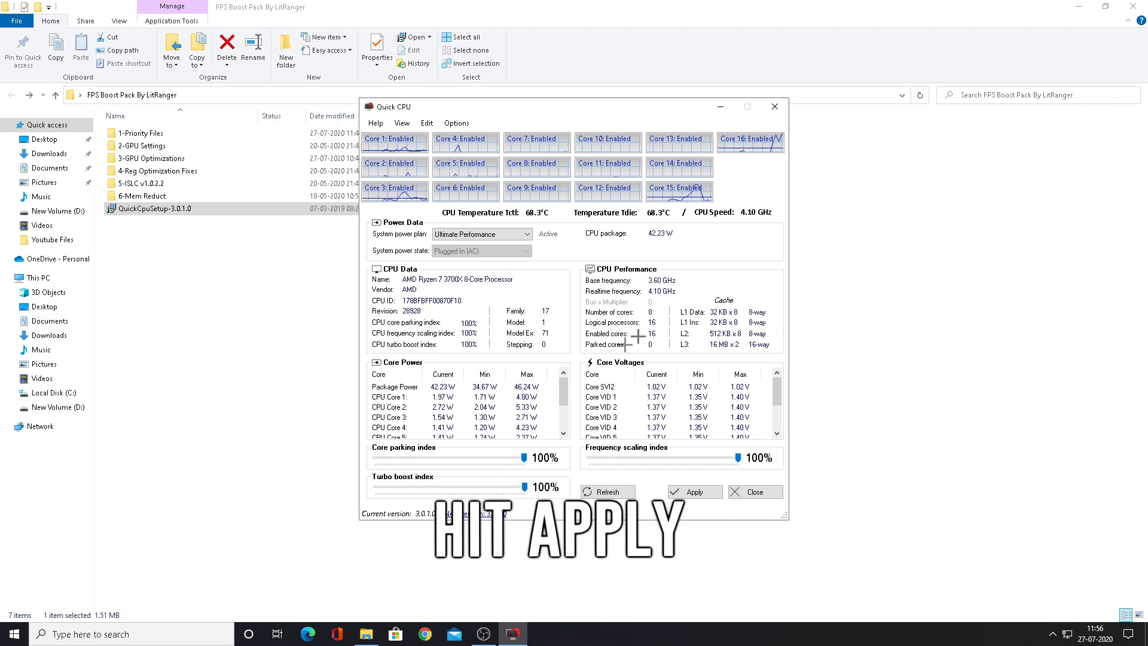
pyautogui.click(691, 492)
pyautogui.click(643, 344)
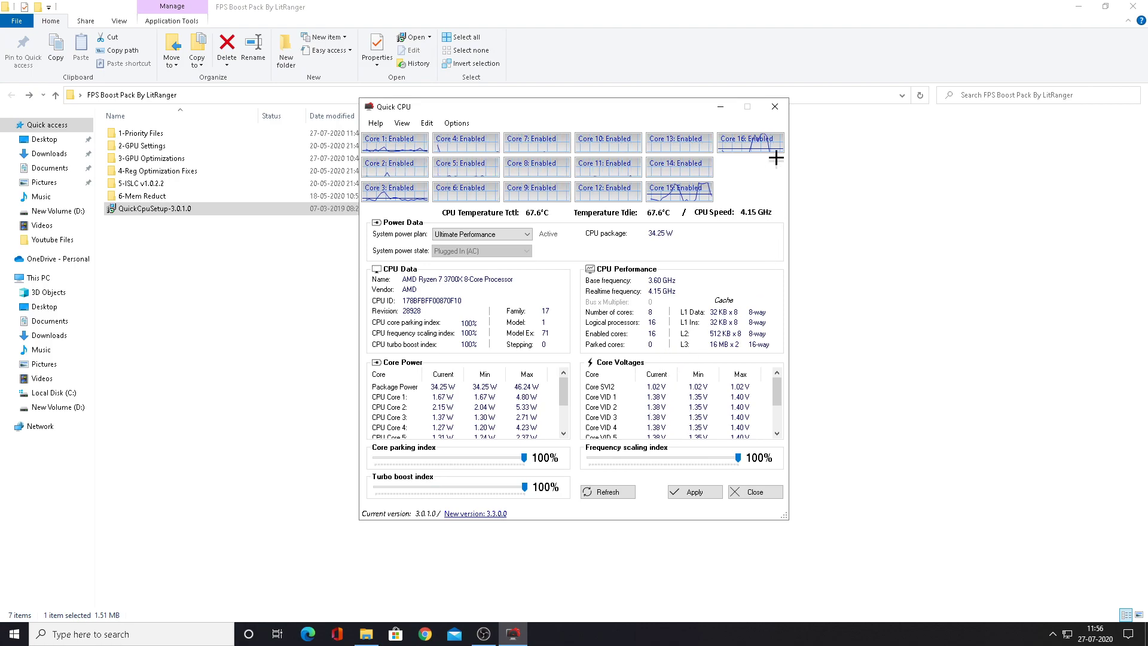
# Close Quick CPU and the FPS boost pack folder to return to the desktop
pyautogui.click(774, 108)
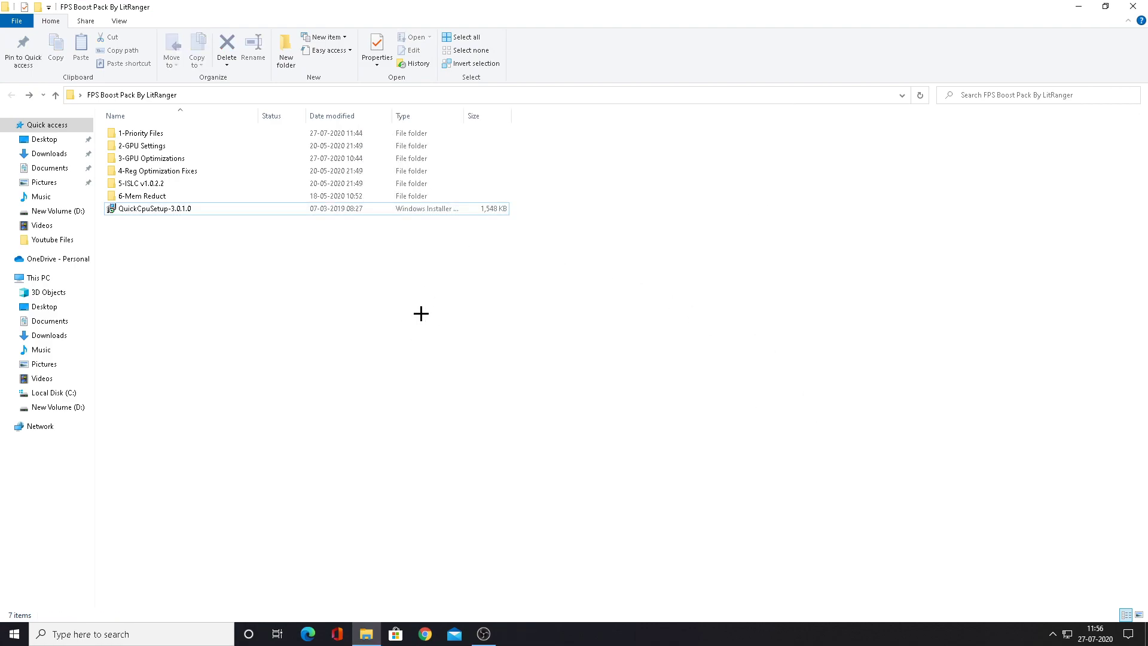
pyautogui.moveTo(494, 298); pyautogui.dragTo(241, 123)
pyautogui.click(367, 312)
pyautogui.click(1134, 6)
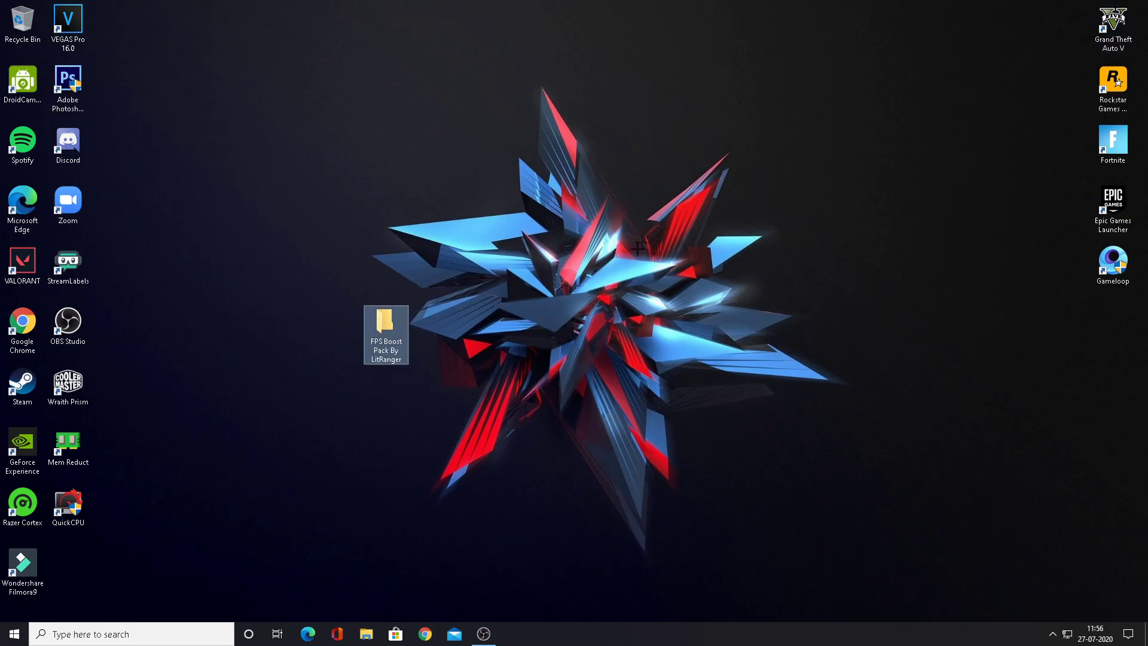
# Search Windows for "graphics" and open Graphics settings
pyautogui.click(140, 633)
pyautogui.write('graphics')
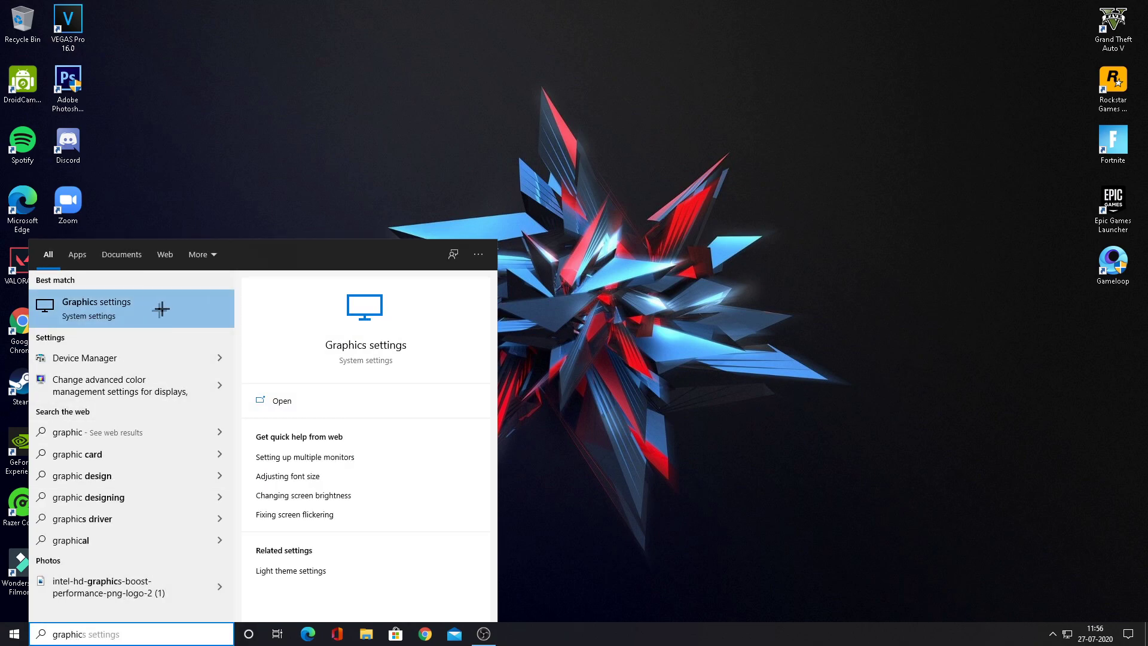
pyautogui.click(162, 309)
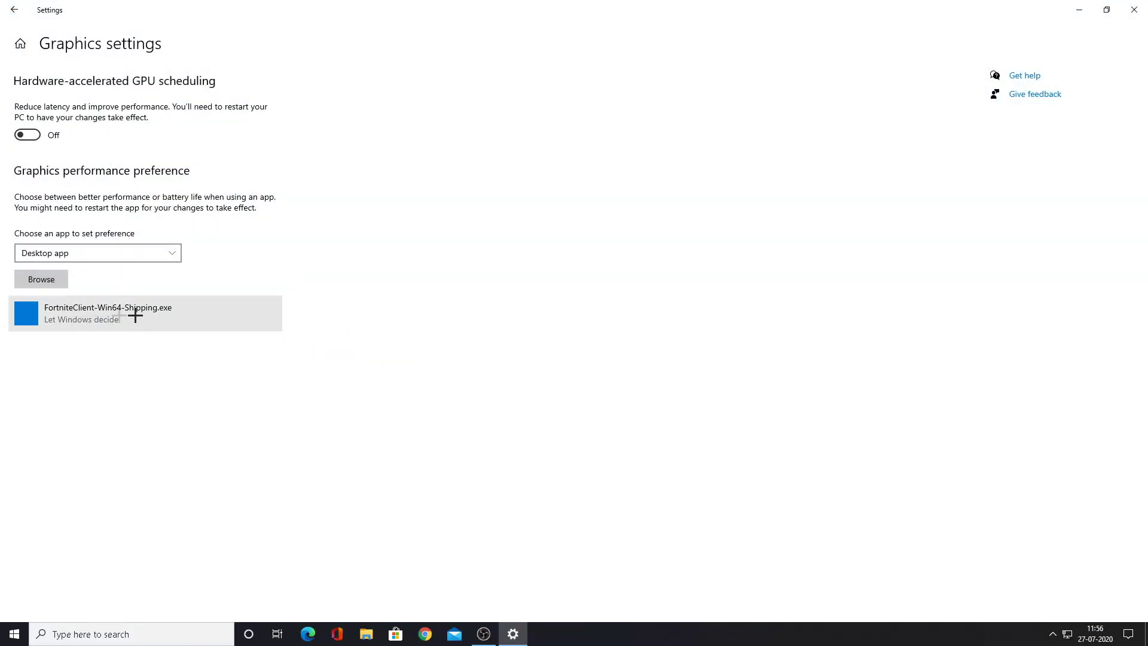
pyautogui.click(43, 279)
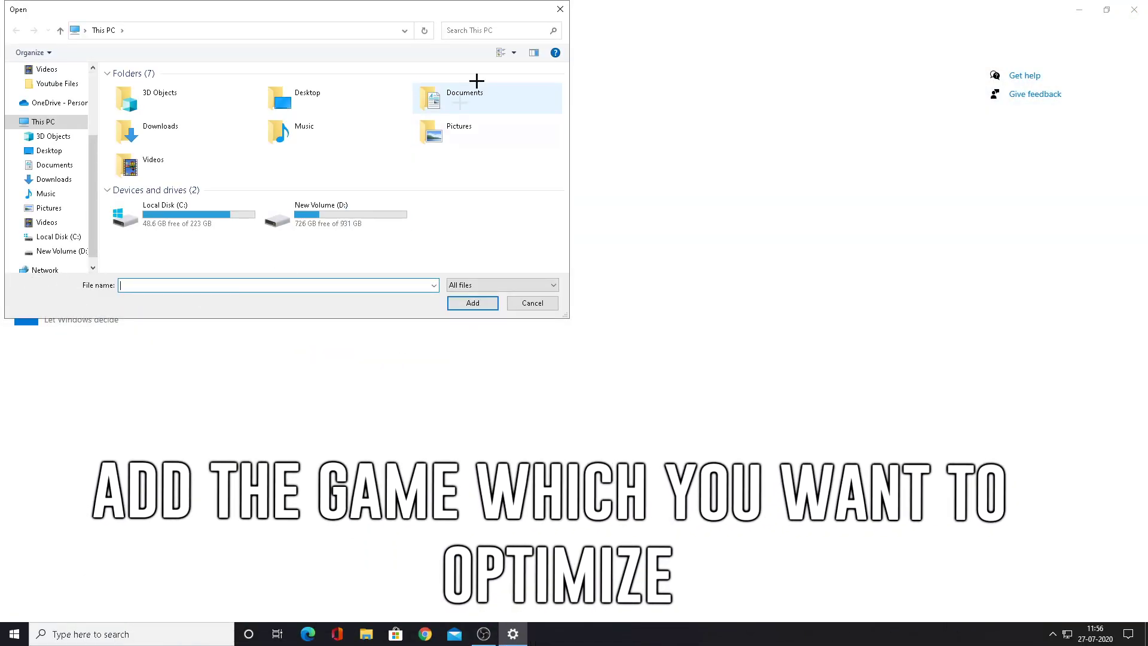
pyautogui.click(559, 7)
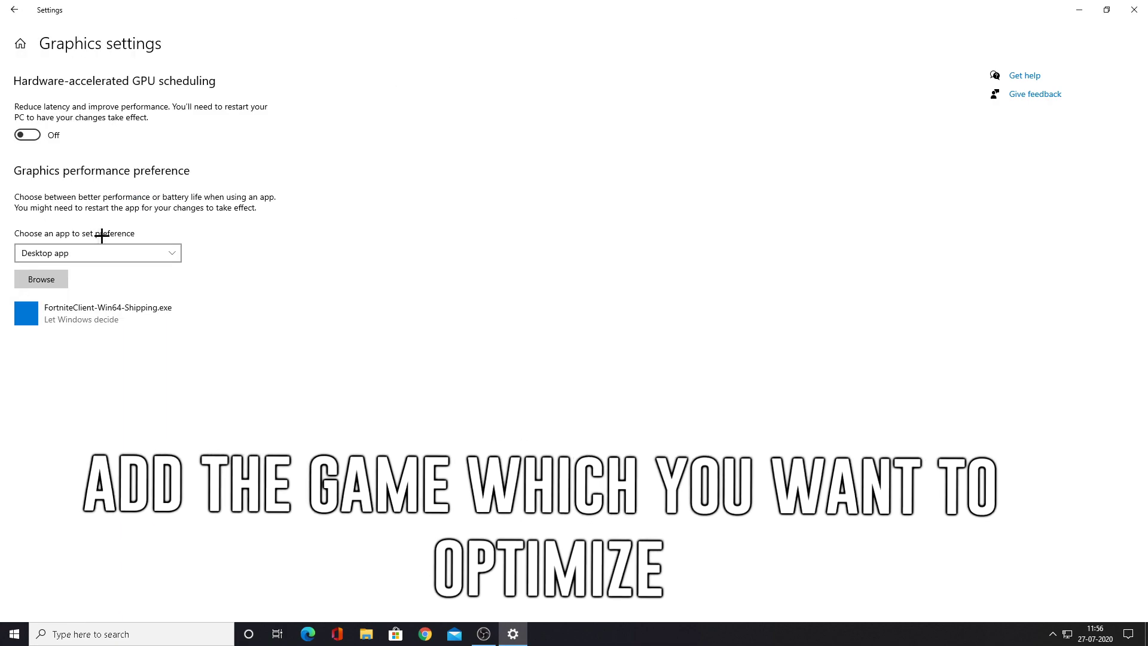
pyautogui.click(98, 252)
pyautogui.click(102, 251)
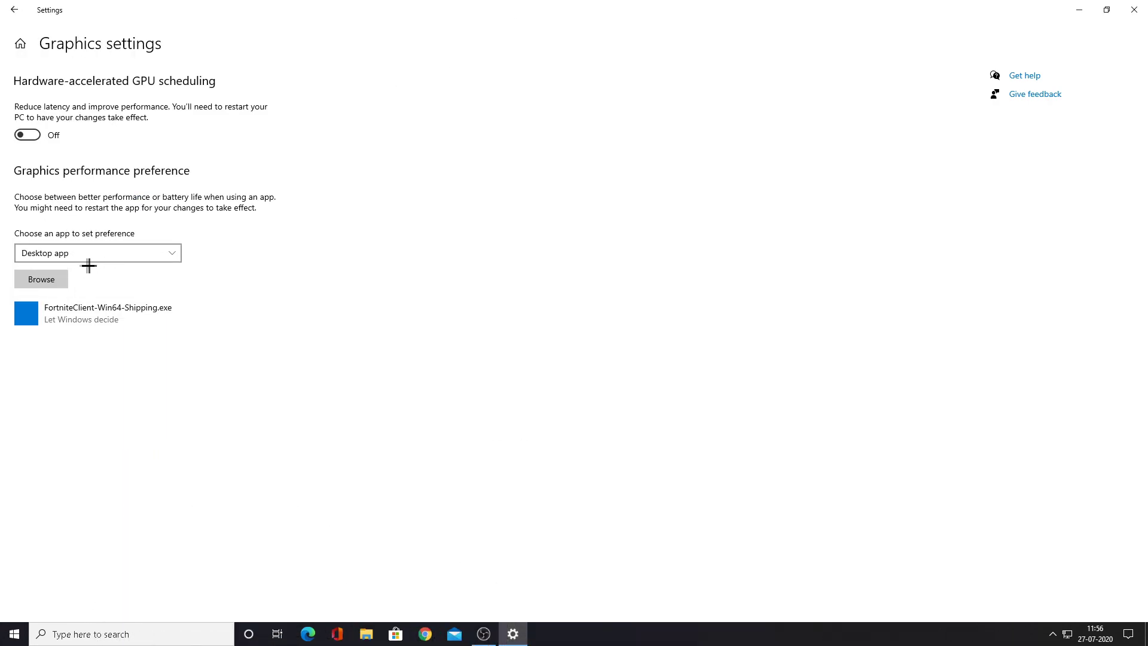
# Add the desktop app FortniteClient-Win64-Shipping from C:\Program Files\Epic Games\Fortnite\FortniteGame\Binaries\Win64 to the graphics performance preferences
pyautogui.click(170, 261)
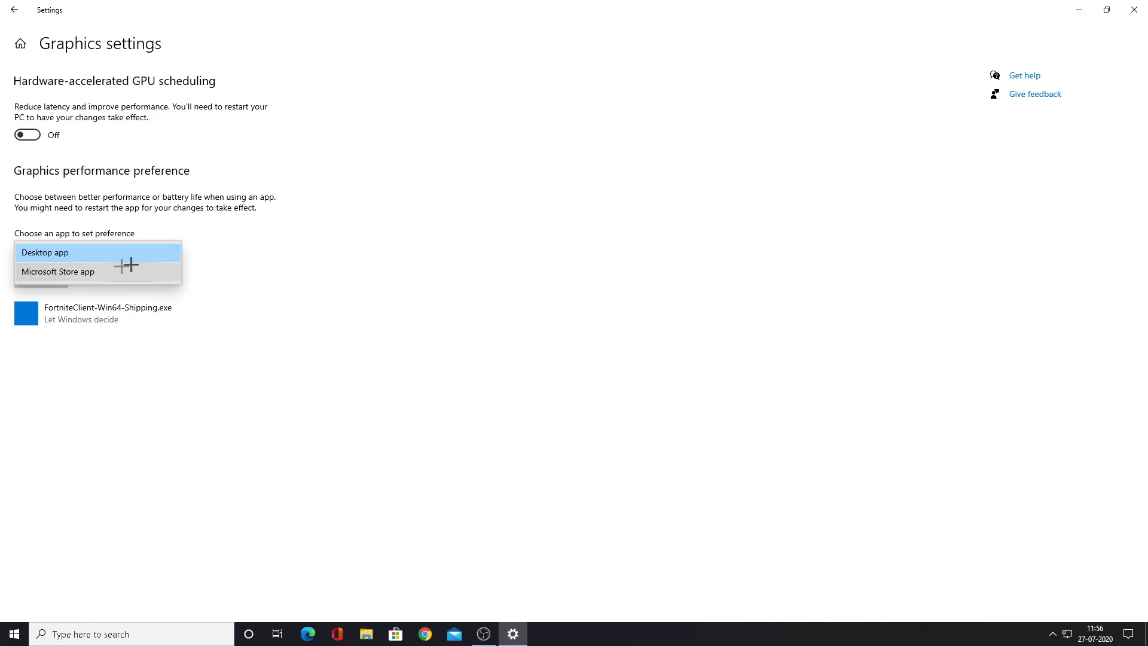
pyautogui.click(88, 253)
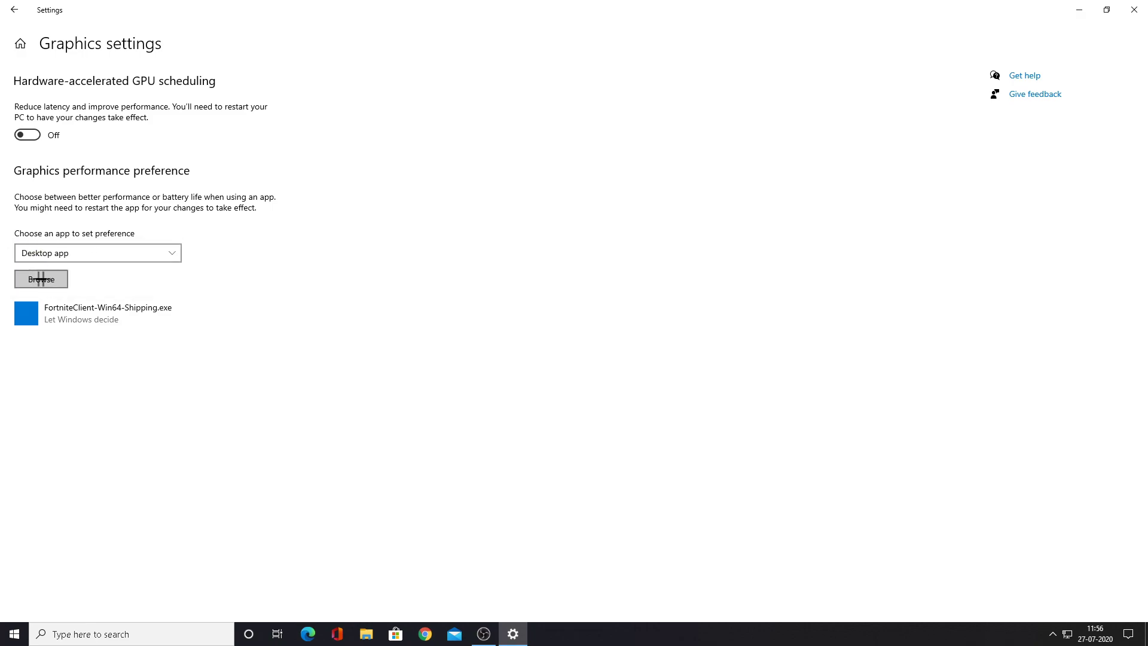
pyautogui.click(47, 286)
pyautogui.doubleClick(204, 216)
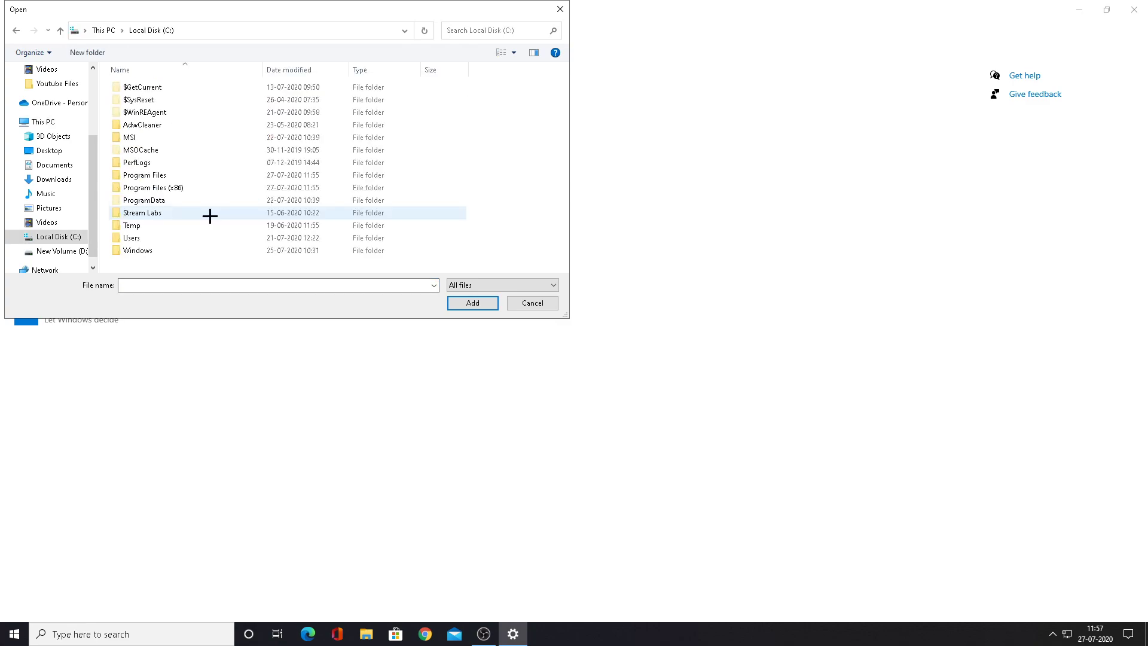
pyautogui.doubleClick(175, 175)
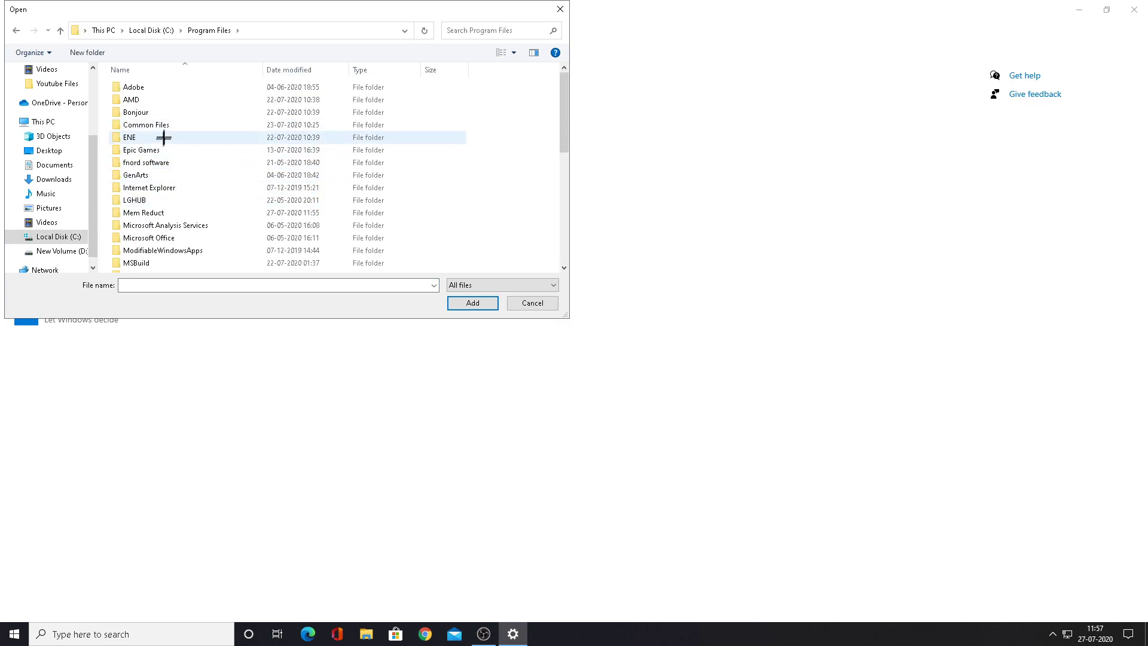
pyautogui.doubleClick(162, 154)
pyautogui.doubleClick(167, 91)
pyautogui.doubleClick(171, 113)
pyautogui.doubleClick(163, 89)
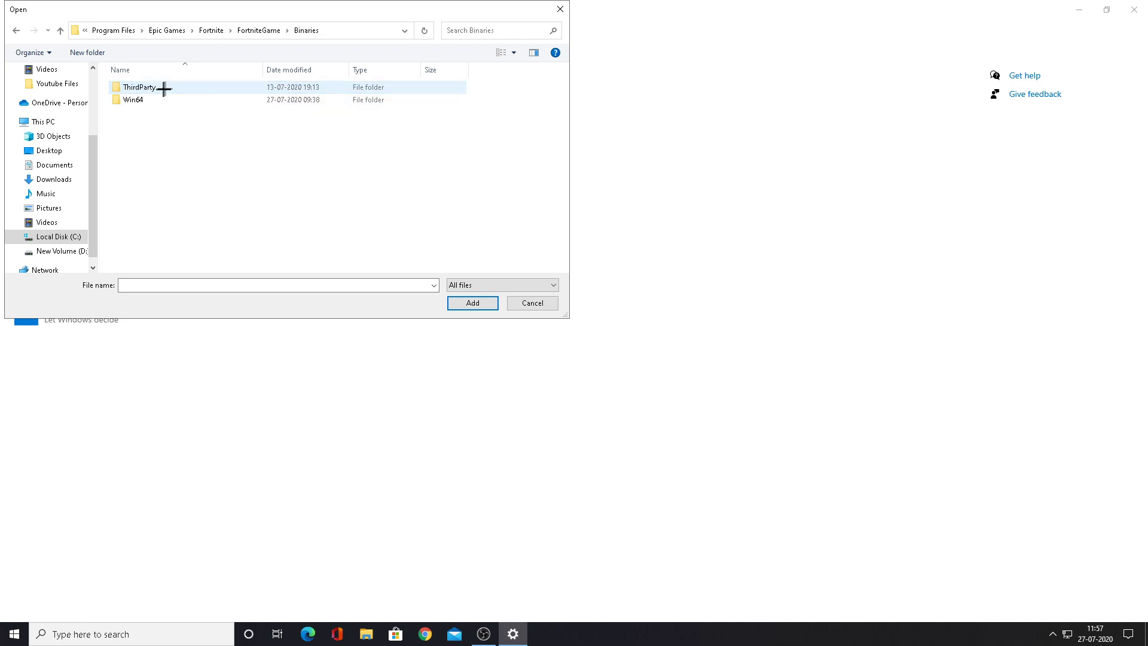
pyautogui.doubleClick(164, 100)
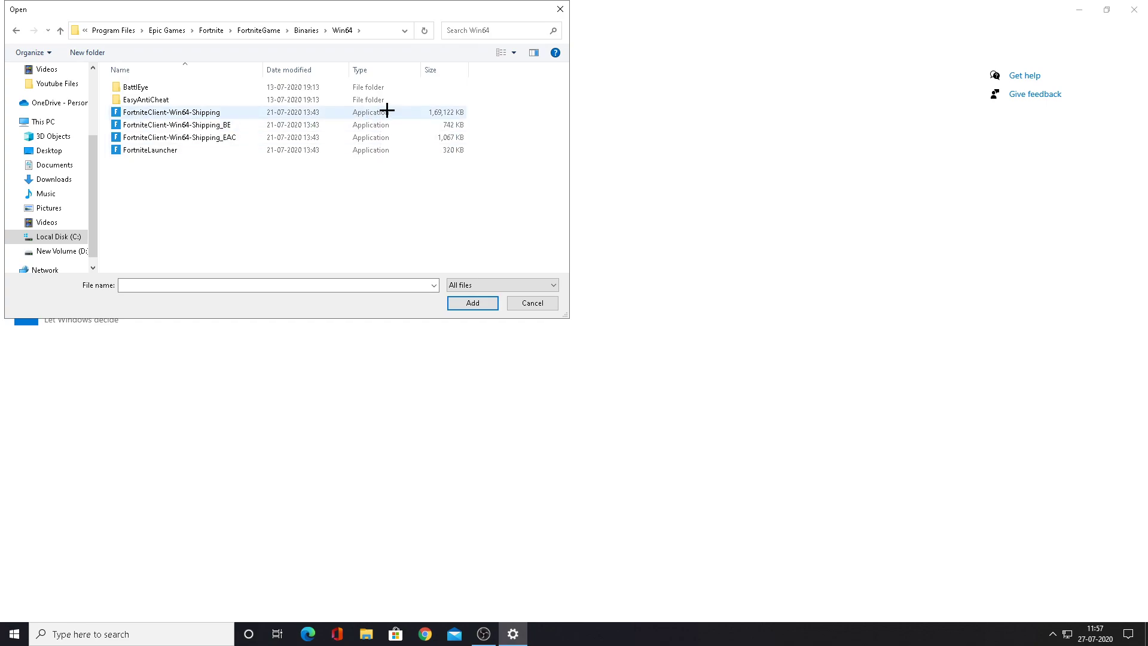
pyautogui.click(339, 110)
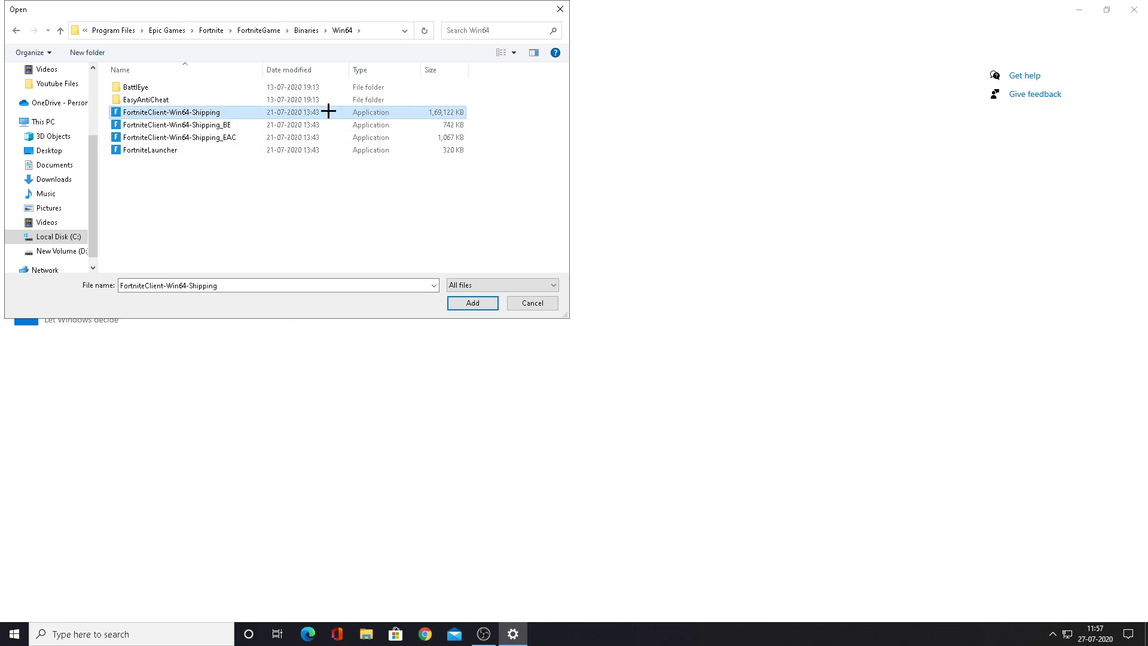
pyautogui.click(472, 303)
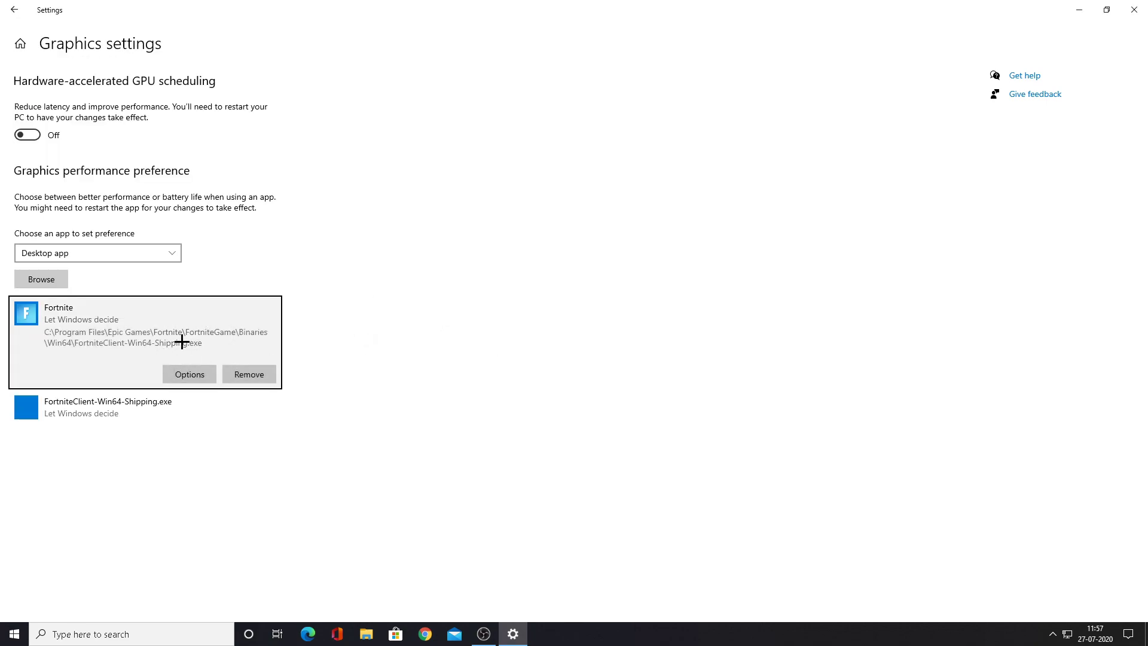
# Set Fortnite's graphics preference to High performance, turn on hardware-accelerated GPU scheduling, and close Settings
pyautogui.click(179, 372)
pyautogui.click(490, 339)
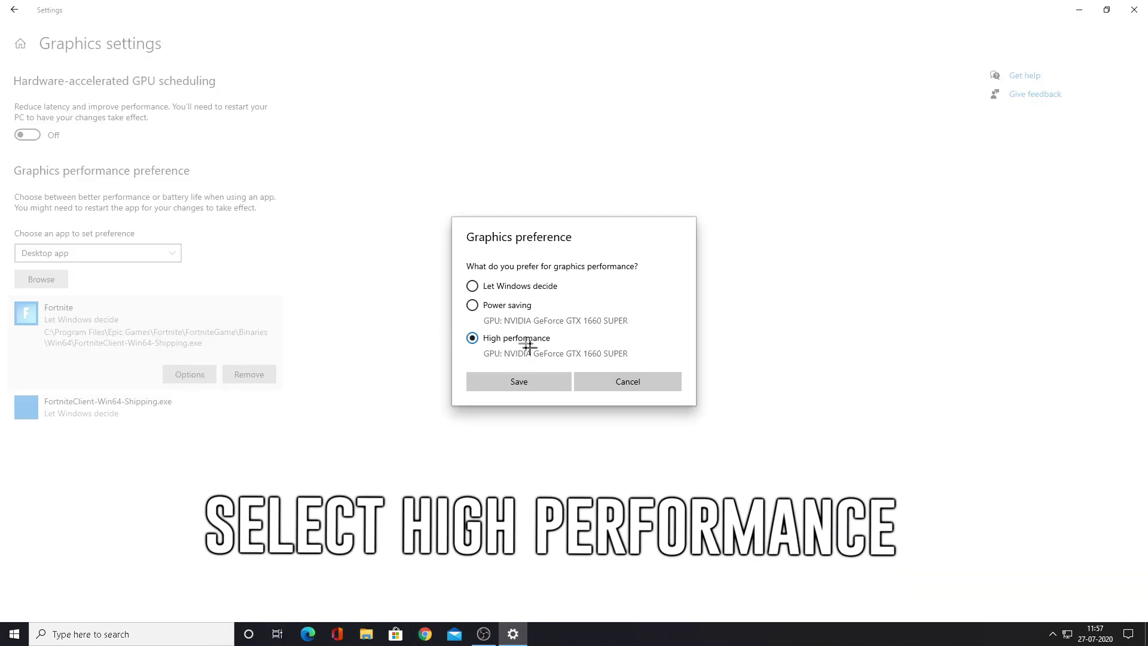
pyautogui.click(546, 382)
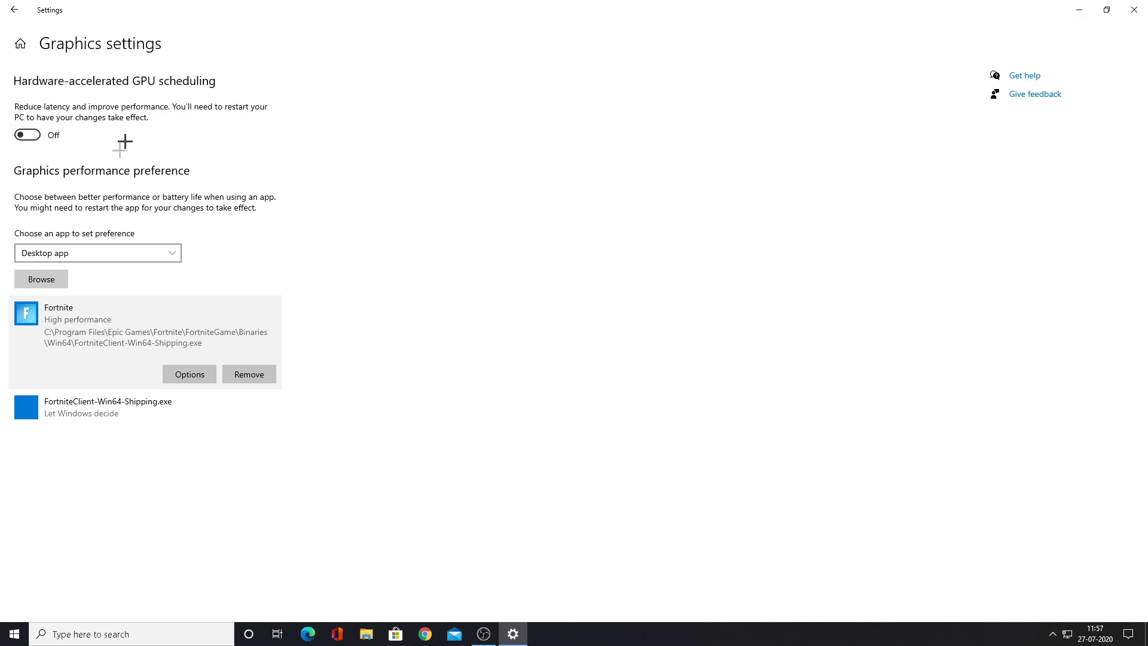
pyautogui.click(14, 138)
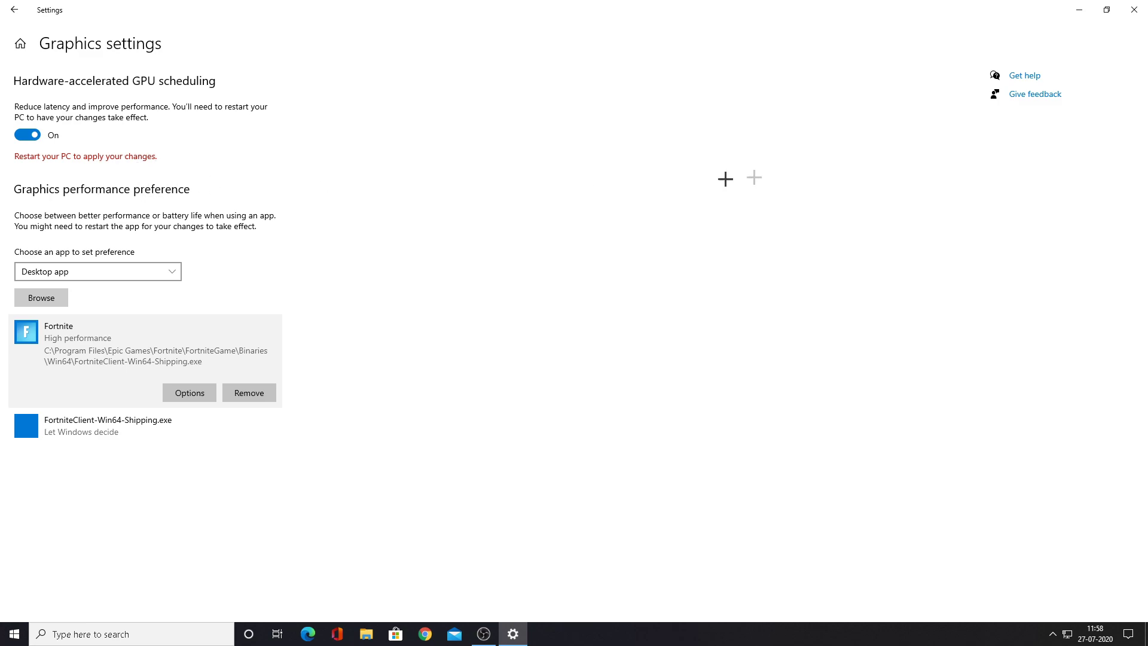
pyautogui.click(1129, 13)
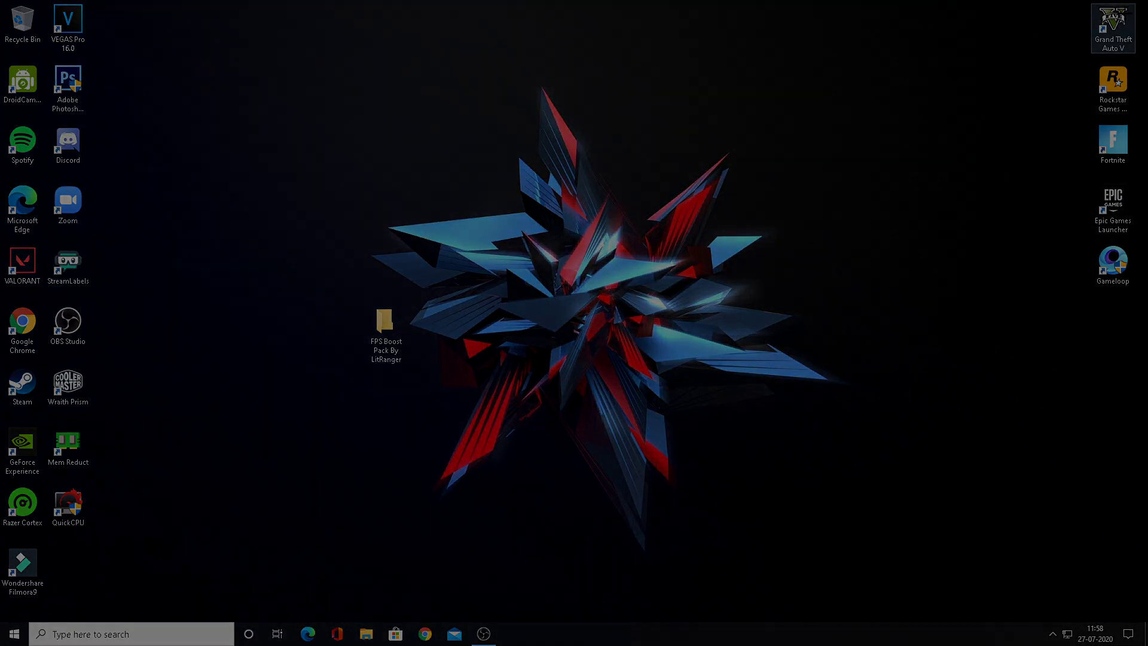